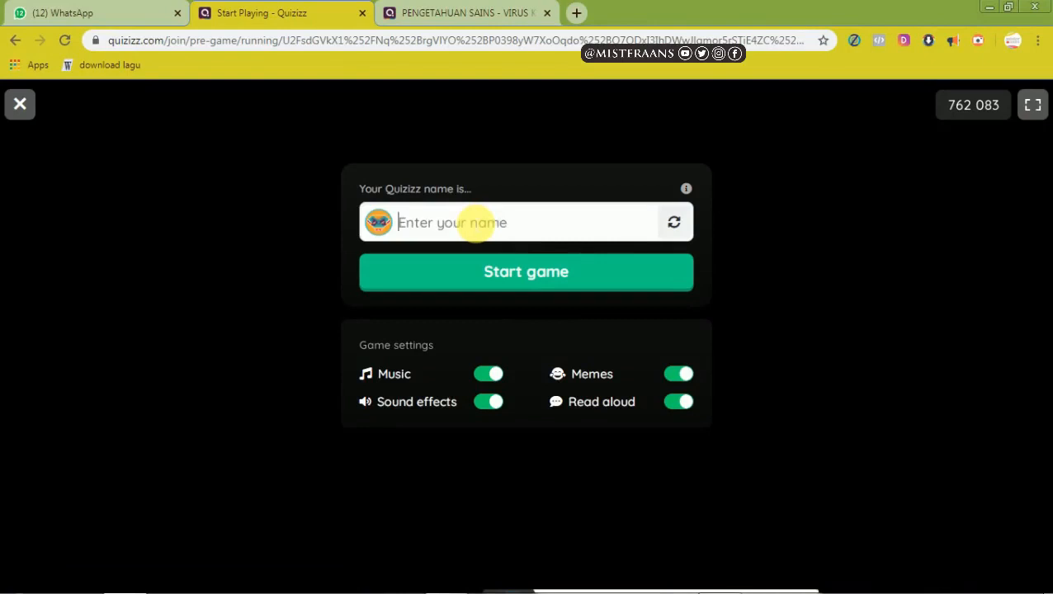
# Start the joined game and answer the first question with "fakta"
pyautogui.click(551, 290)
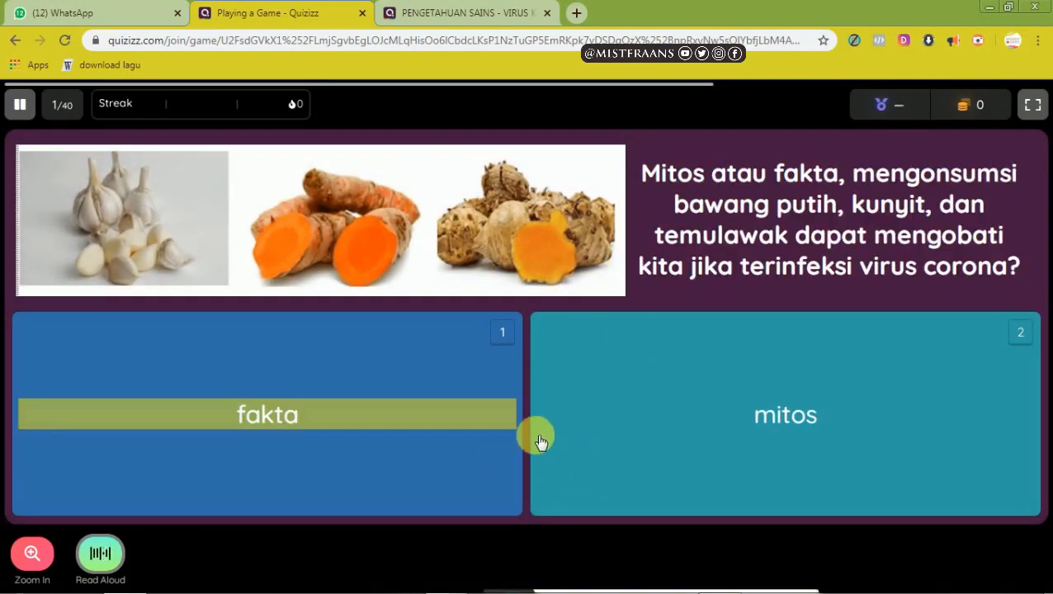
pyautogui.click(502, 439)
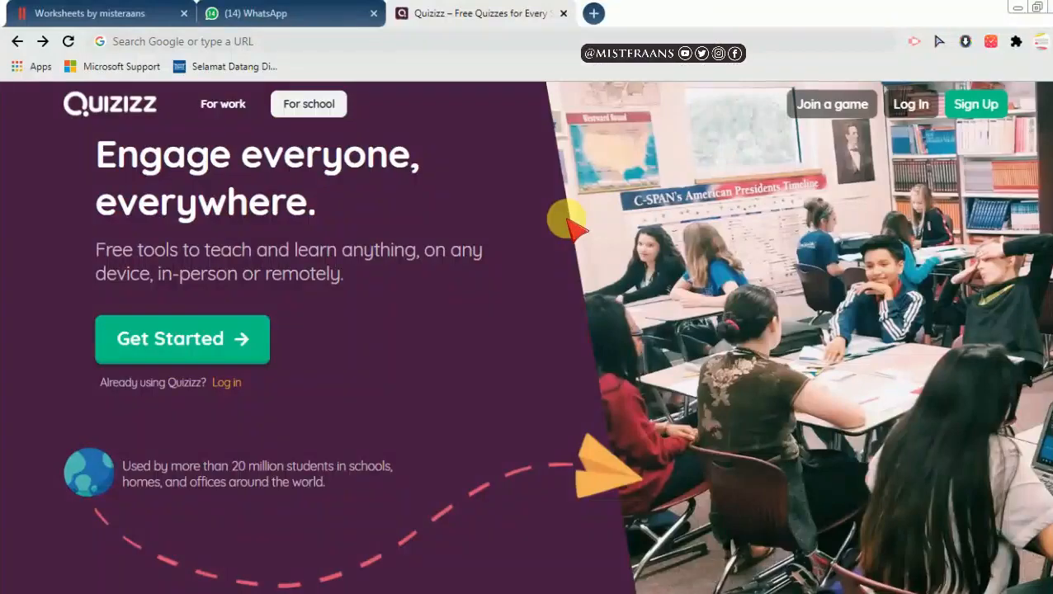
# Go to google.com in the browser
pyautogui.click(276, 43)
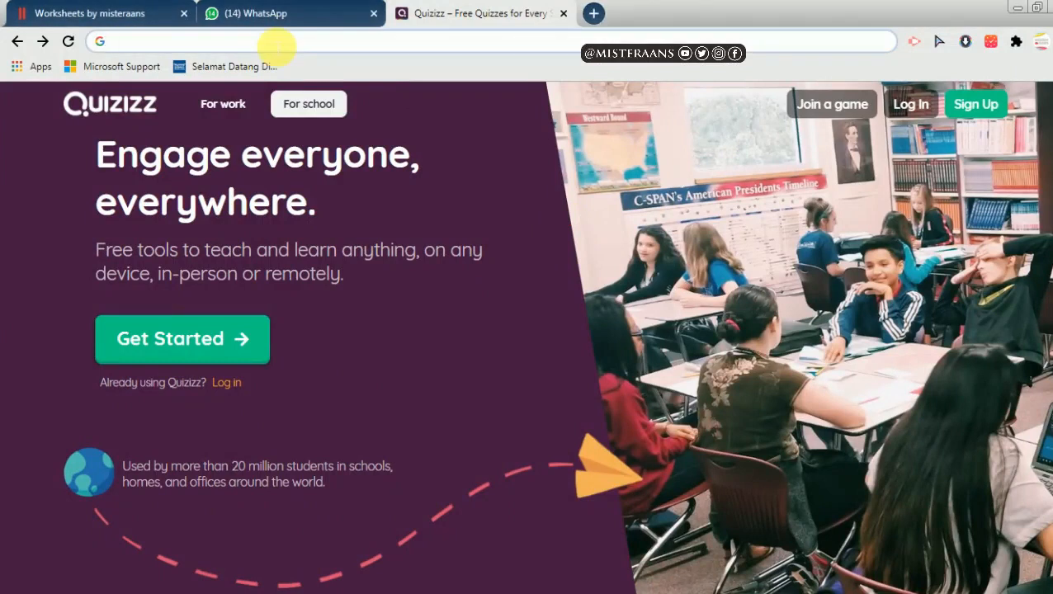
pyautogui.write('qu')
pyautogui.press('BackSpace')
pyautogui.press('BackSpace')
pyautogui.press('BackSpace')
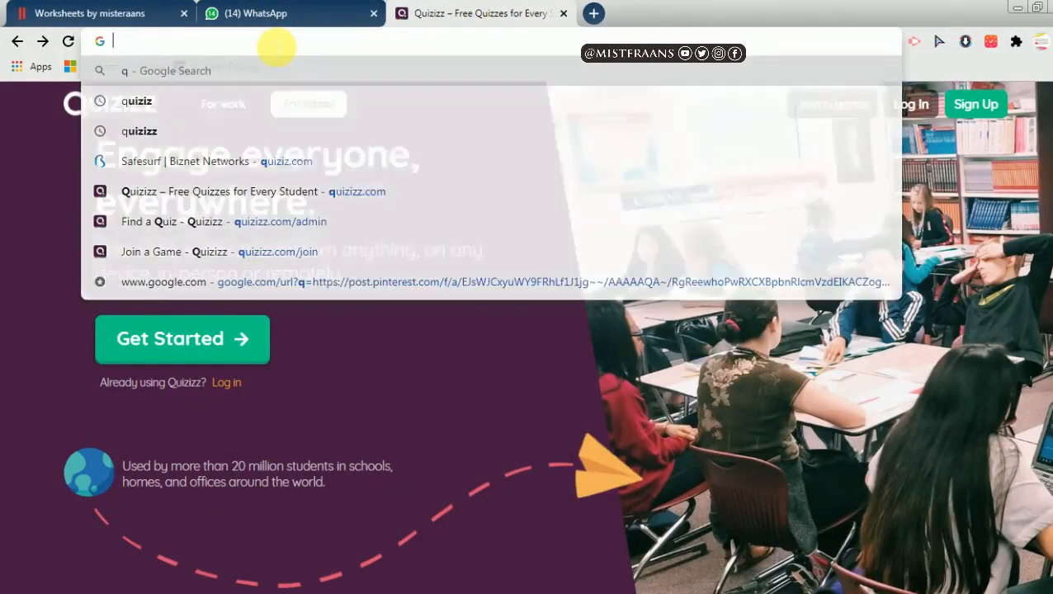
pyautogui.write('google.com')
pyautogui.press('Return')
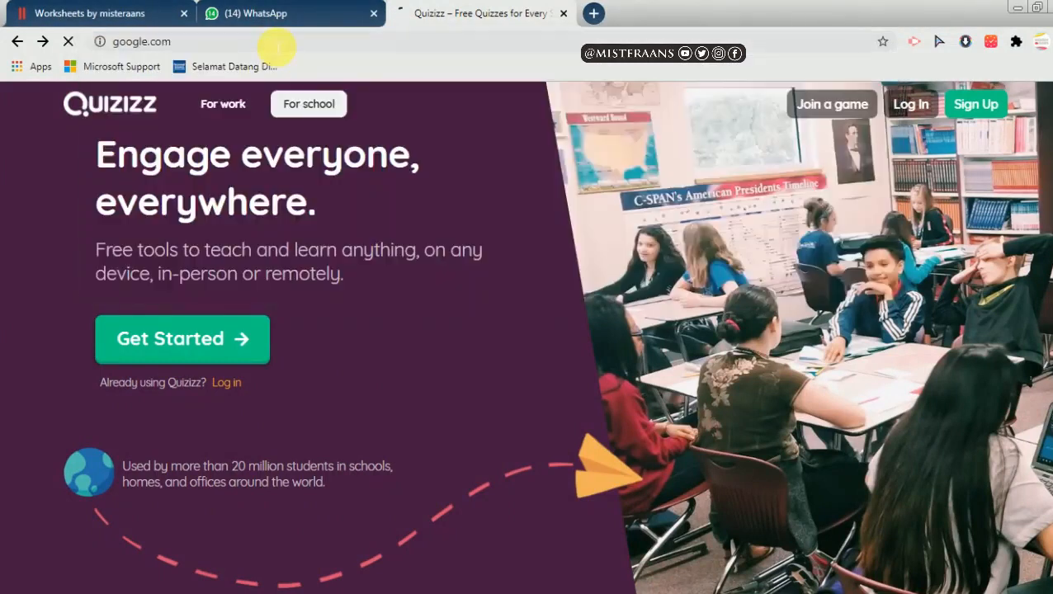
# Search Google for "quizizz" and open the official Quizizz site from the results
pyautogui.click(404, 343)
pyautogui.write('quizizz')
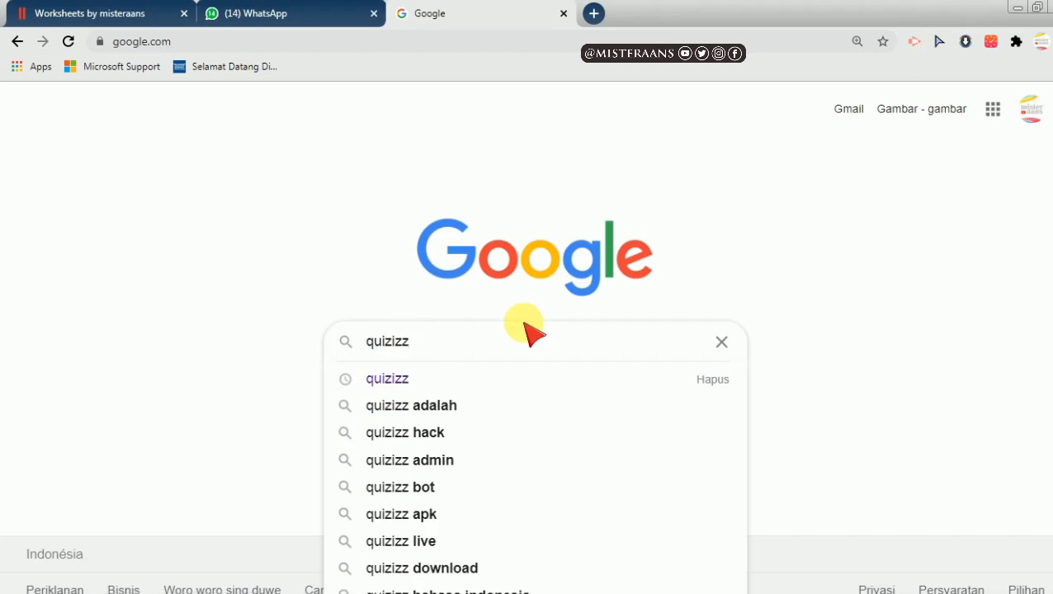
pyautogui.press('Return')
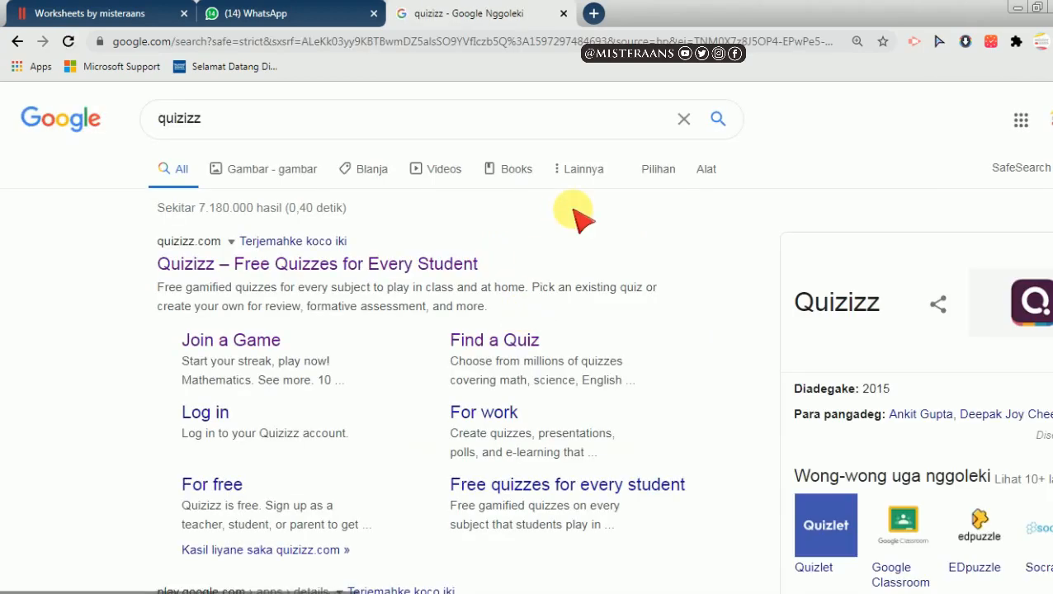
pyautogui.scroll(-1, 602, 211)
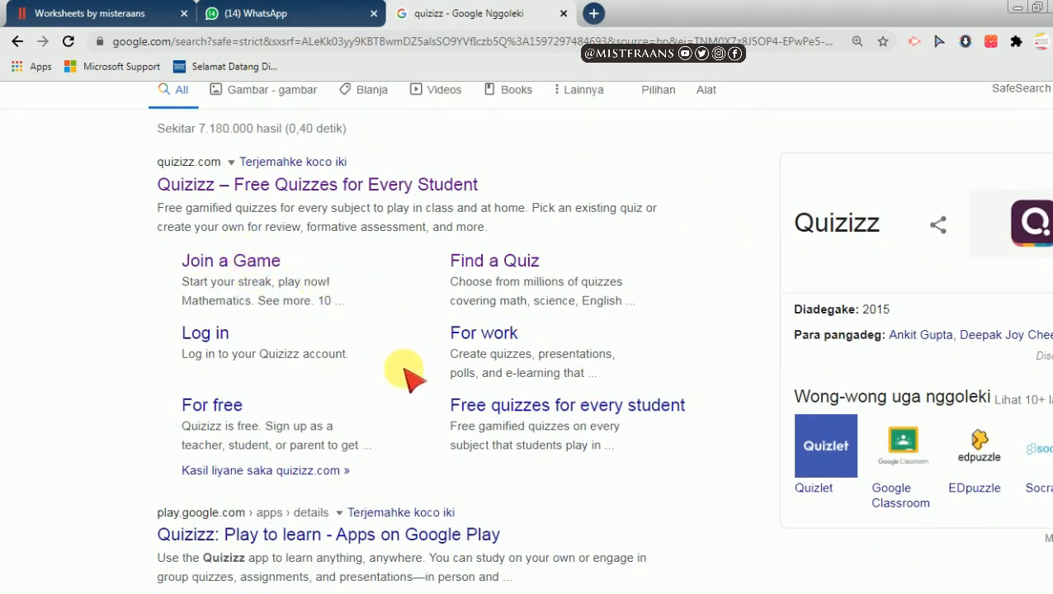
pyautogui.click(187, 189)
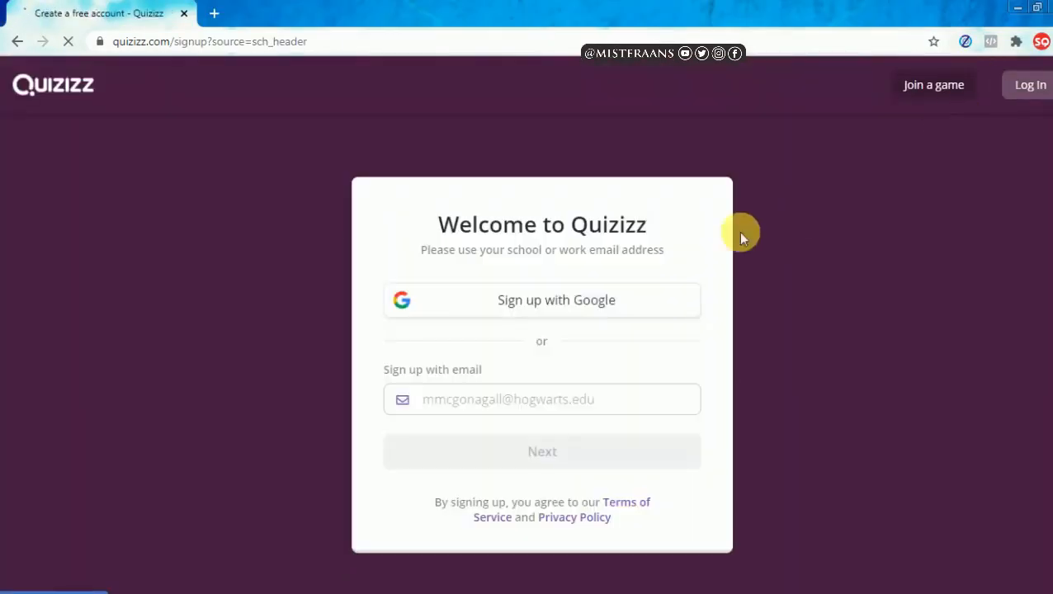
# Sign up with the existing Google account, choosing use at a school and the Teacher role
pyautogui.click(544, 305)
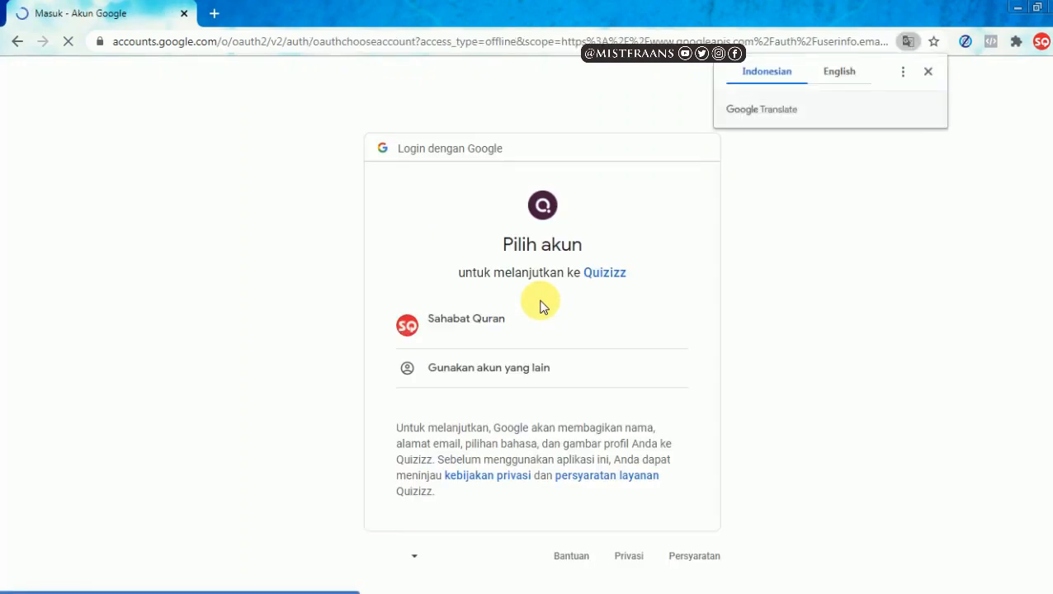
pyautogui.click(459, 331)
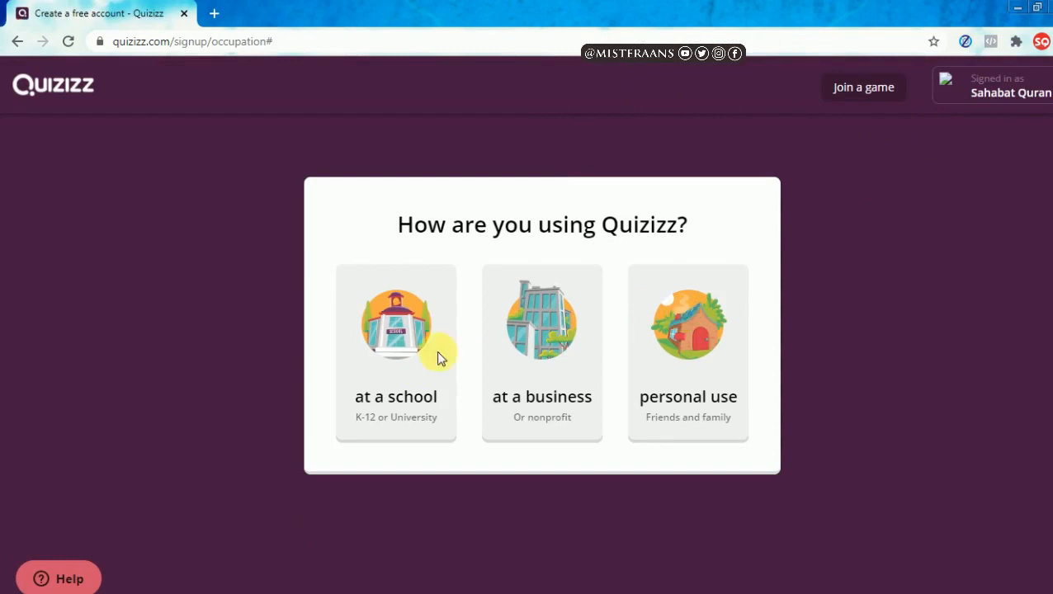
pyautogui.click(375, 355)
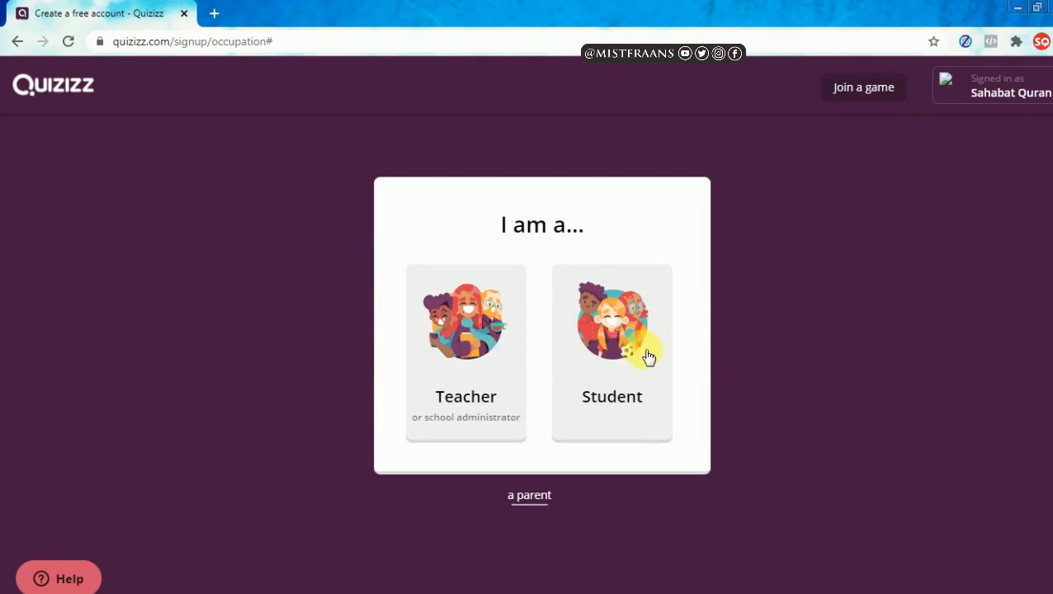
pyautogui.click(482, 317)
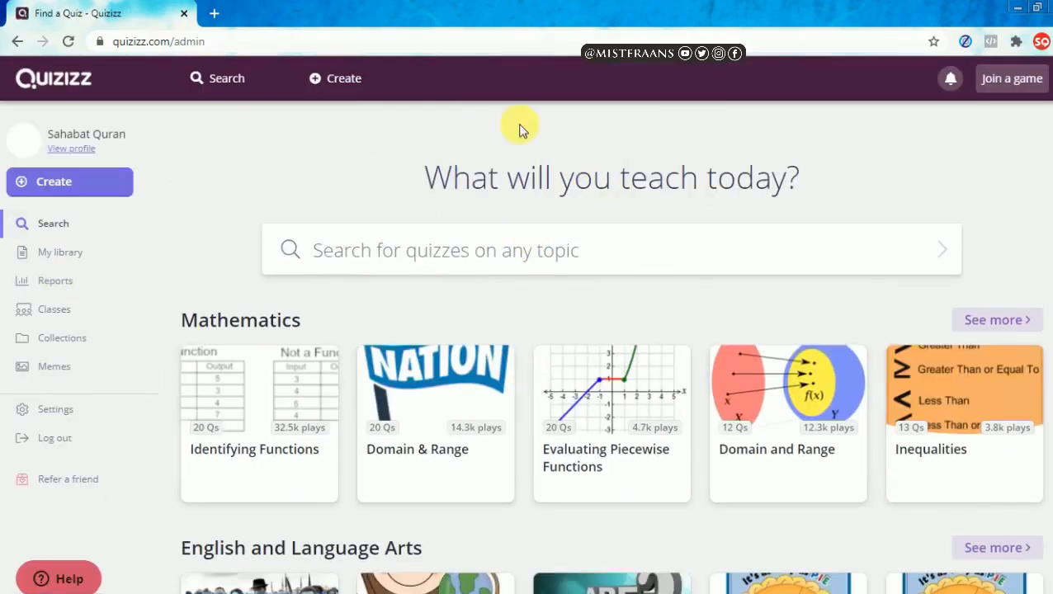
# Create a new quiz named "LATIHAN SOAL PAI" with Education as its subject
pyautogui.scroll(-8, 239, 272)
pyautogui.scroll(-1, 249, 289)
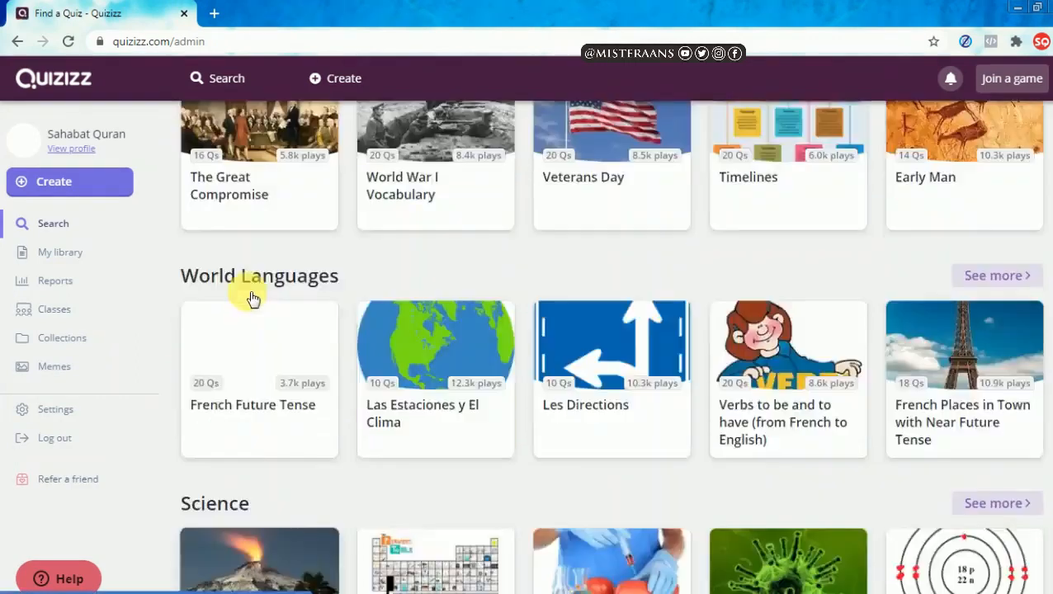
pyautogui.scroll(10, 252, 298)
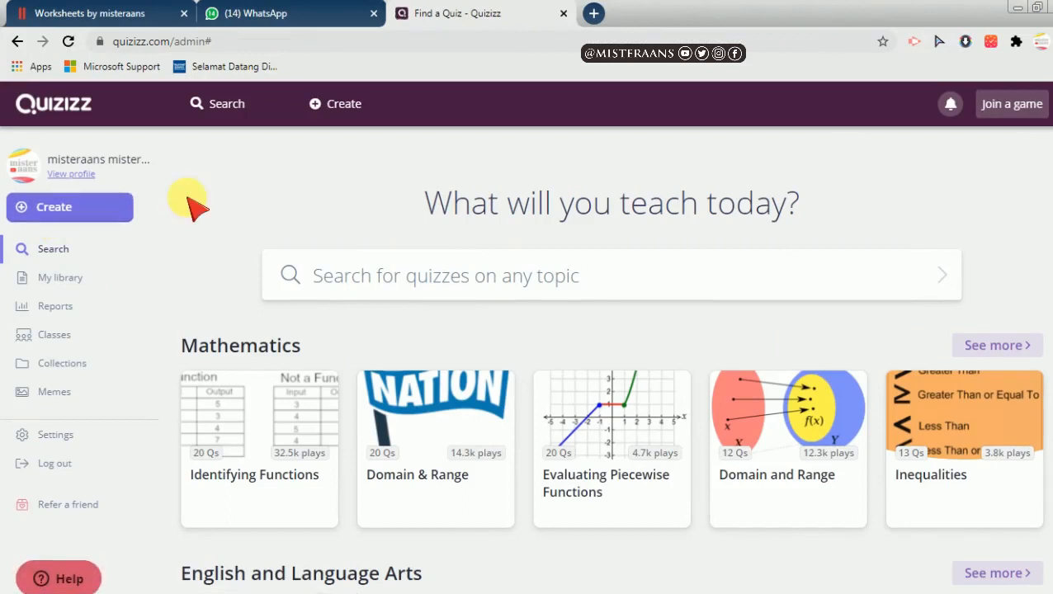
pyautogui.click(61, 213)
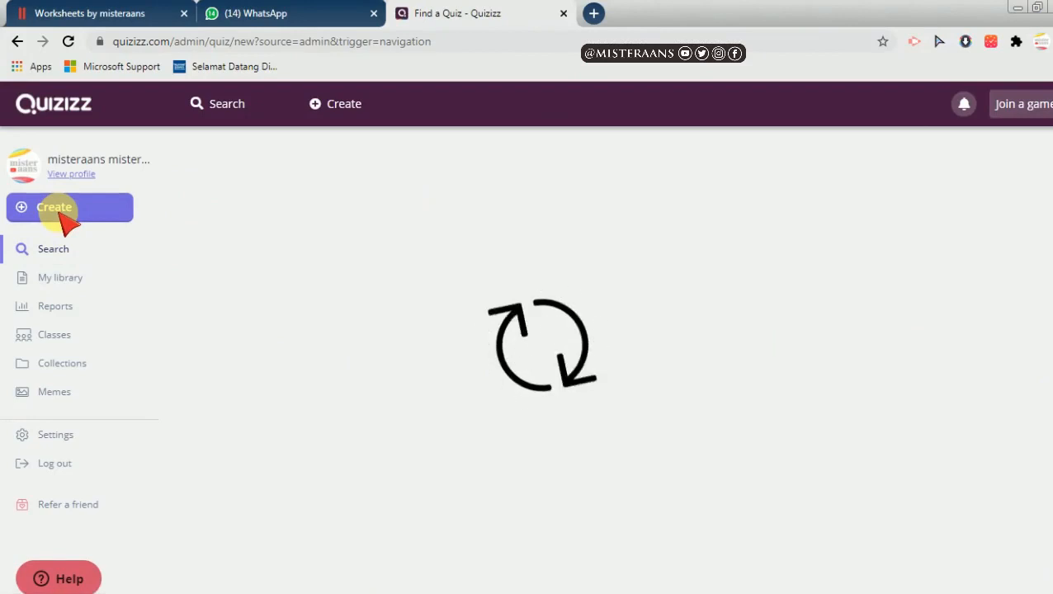
pyautogui.write('LATIHAN SOAL PAI')
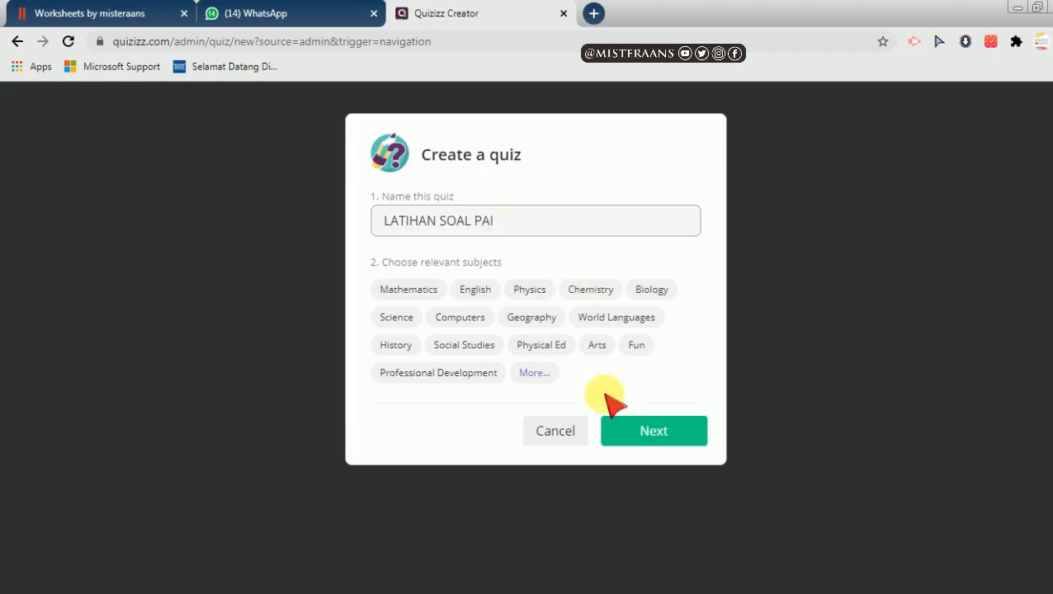
pyautogui.click(538, 376)
pyautogui.click(661, 461)
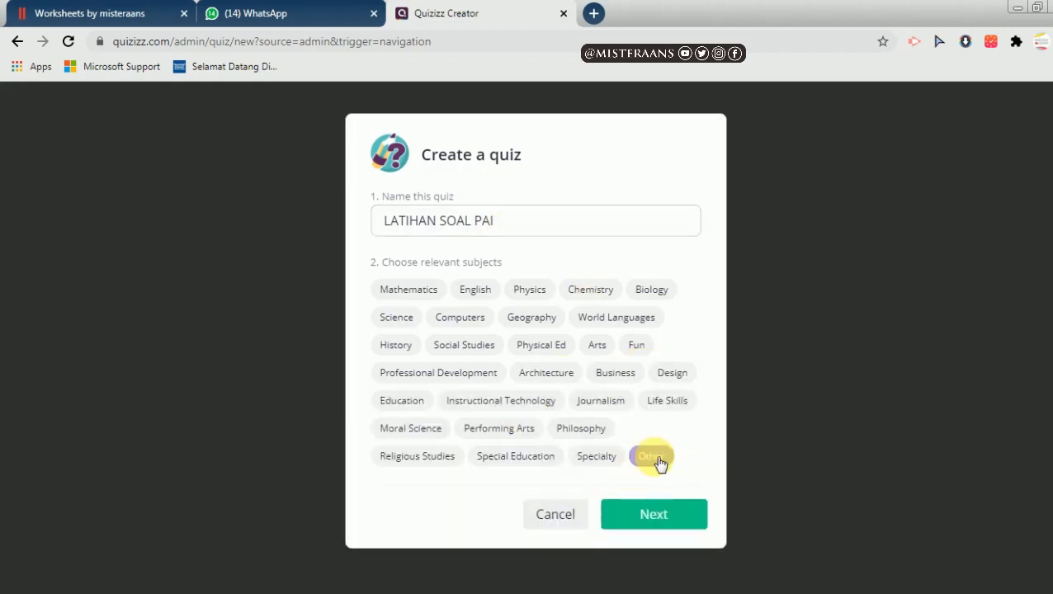
pyautogui.click(423, 405)
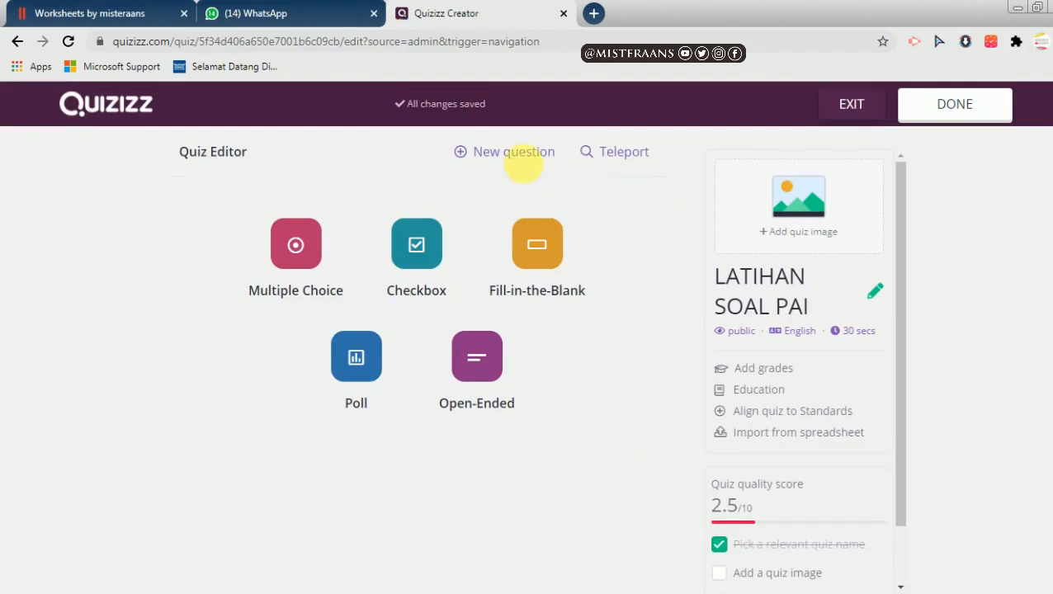
# Add a multiple-choice question with the text "Rukun Islam ada"
pyautogui.click(296, 248)
pyautogui.write('R')
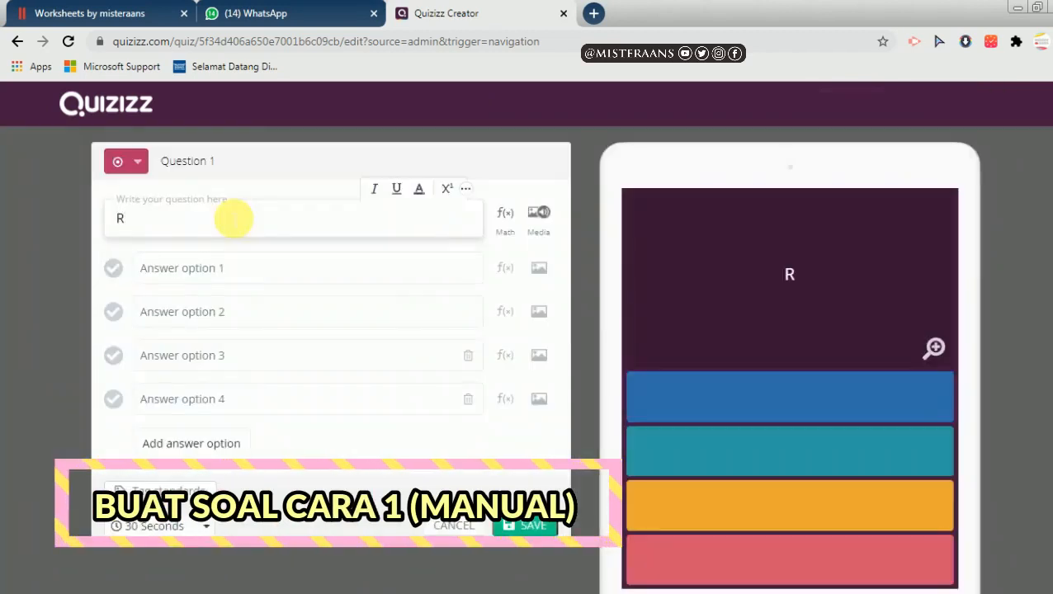
pyautogui.write('ukun Islam ada')
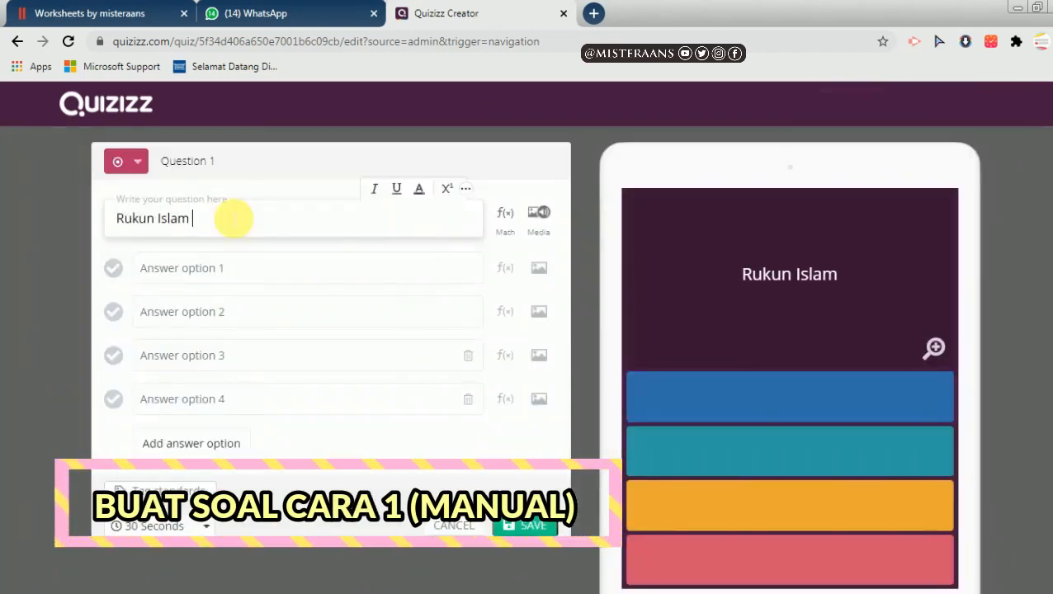
# Fill in the question's four answer options in order as 3, 4, 5 and 6
pyautogui.click(234, 270)
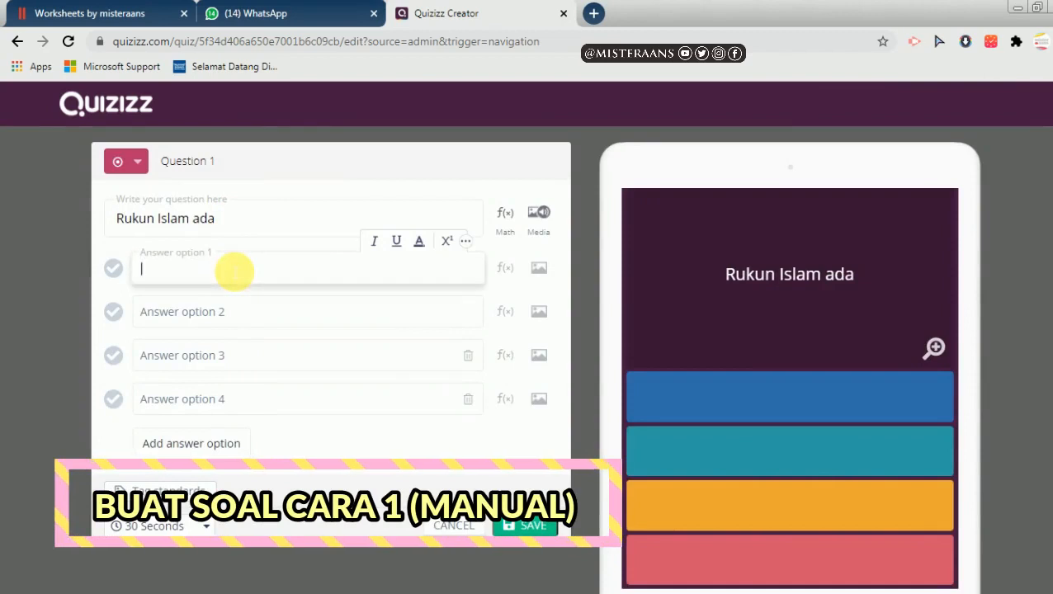
pyautogui.write('3')
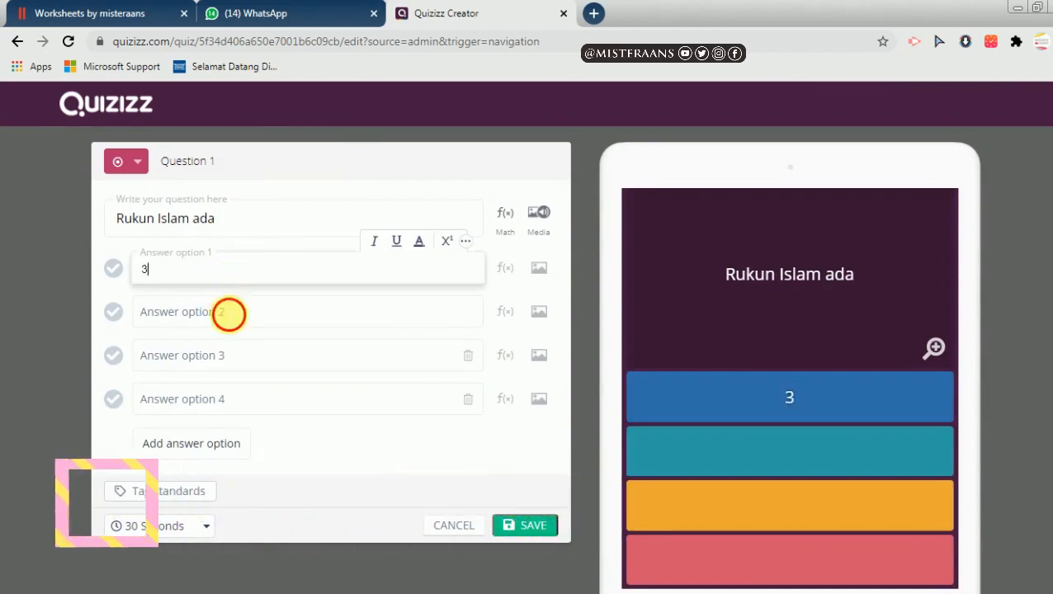
pyautogui.click(230, 312)
pyautogui.write('4')
pyautogui.click(206, 355)
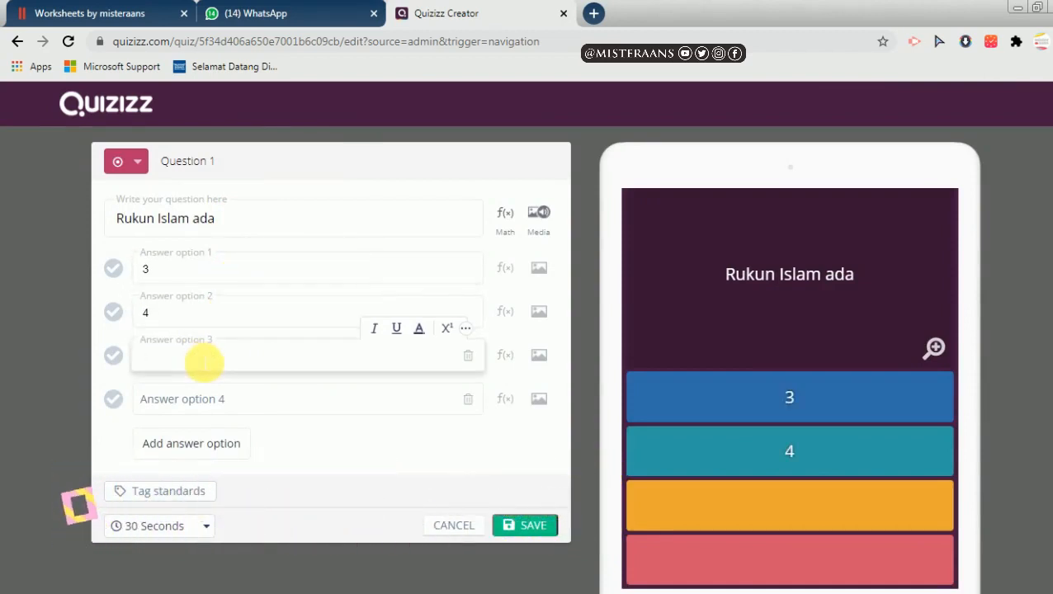
pyautogui.write('5')
pyautogui.click(188, 404)
pyautogui.write('6')
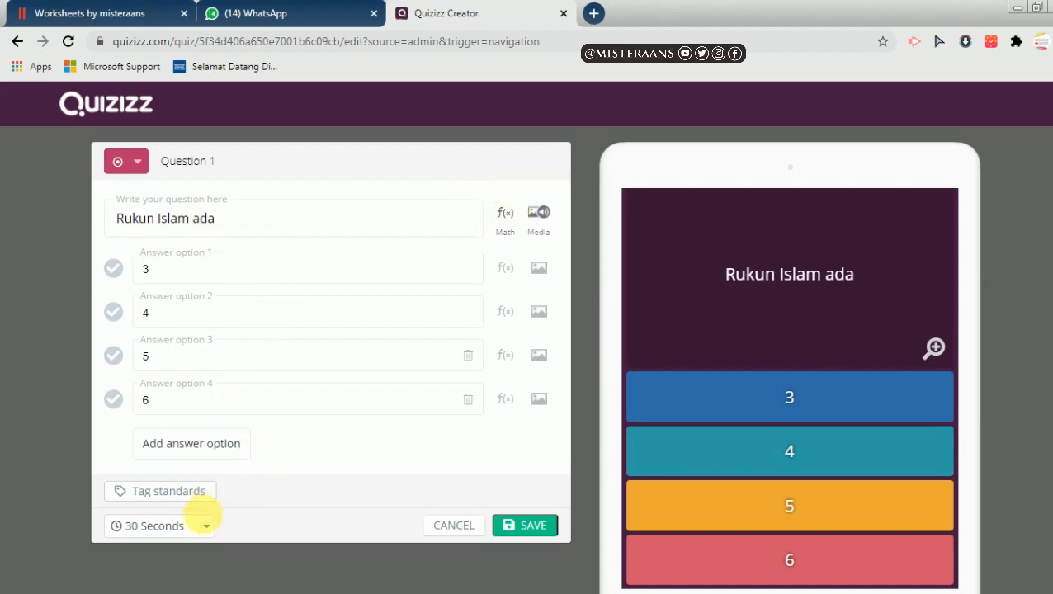
# Set the question's time limit to 20 seconds, and save it with 5 marked as the correct answer
pyautogui.click(202, 535)
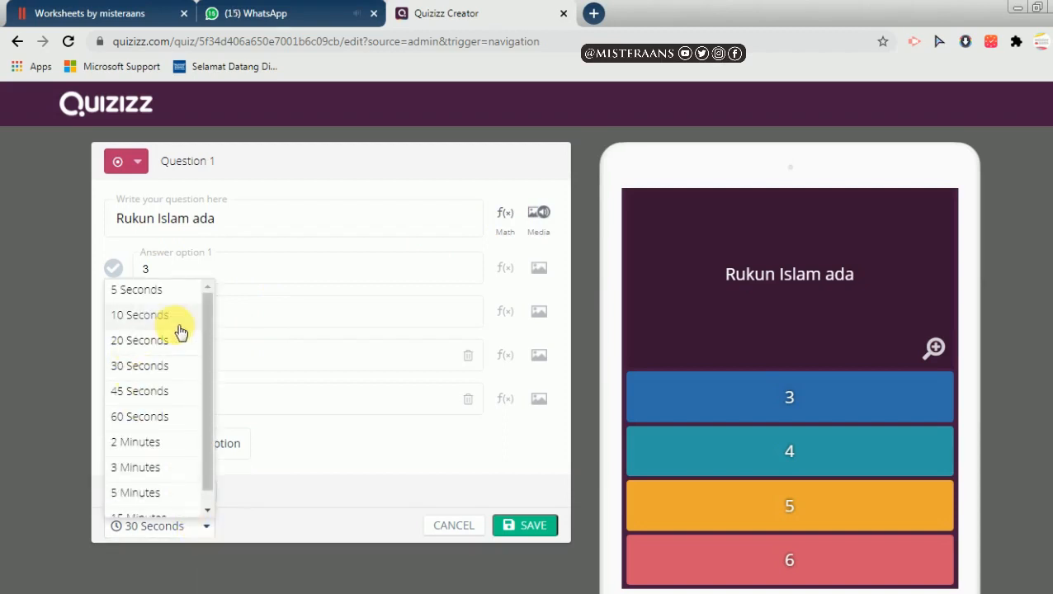
pyautogui.moveTo(206, 328); pyautogui.dragTo(206, 303)
pyautogui.click(142, 347)
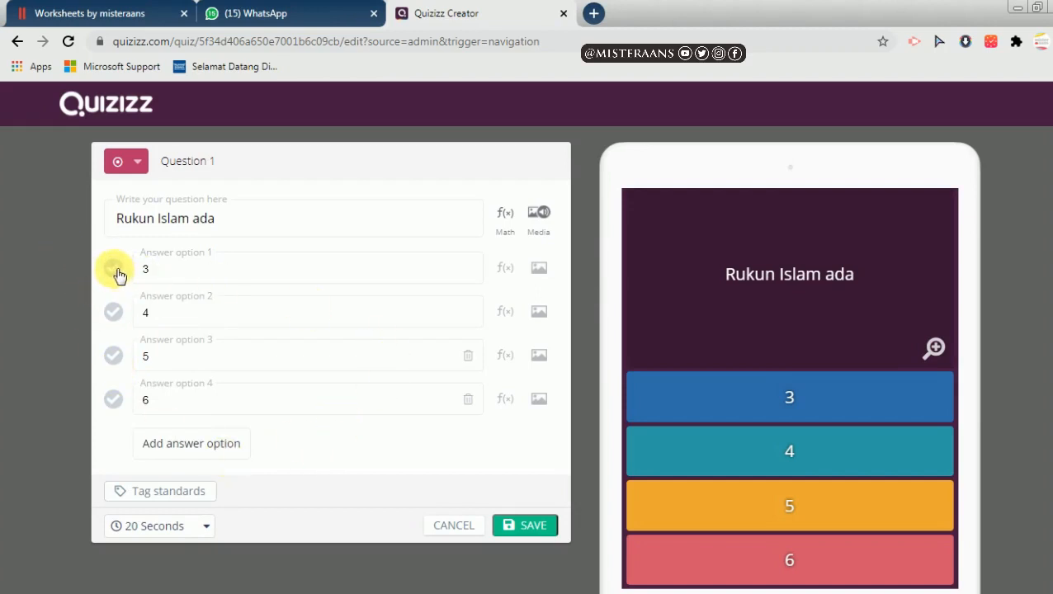
pyautogui.click(115, 359)
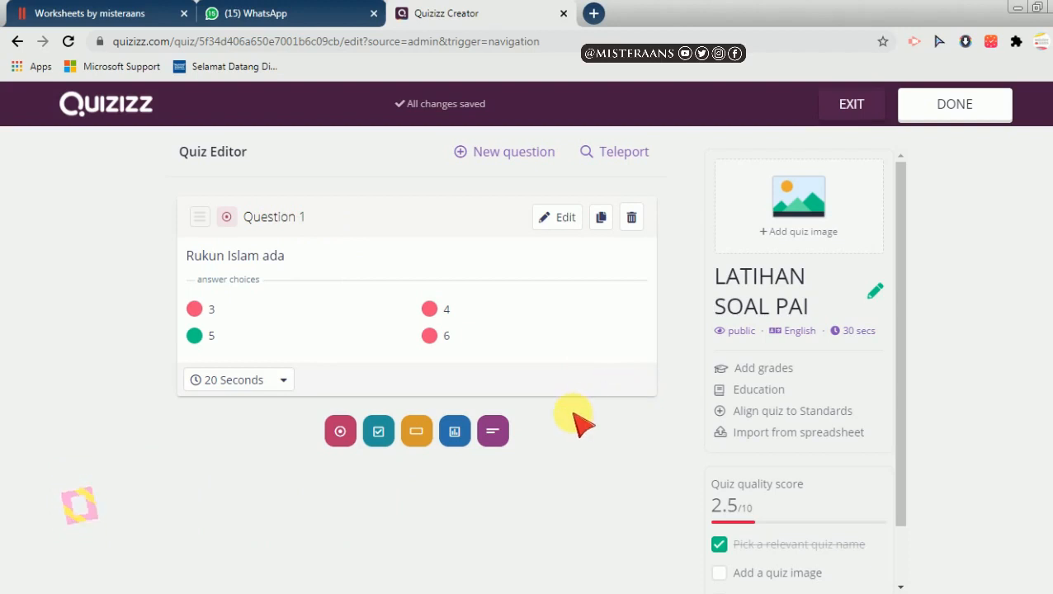
# Search for "agama islam" with Teleport and preview the quiz "Ulangan Harian 1 - Agama Islam"
pyautogui.click(615, 152)
pyautogui.write('agama islam')
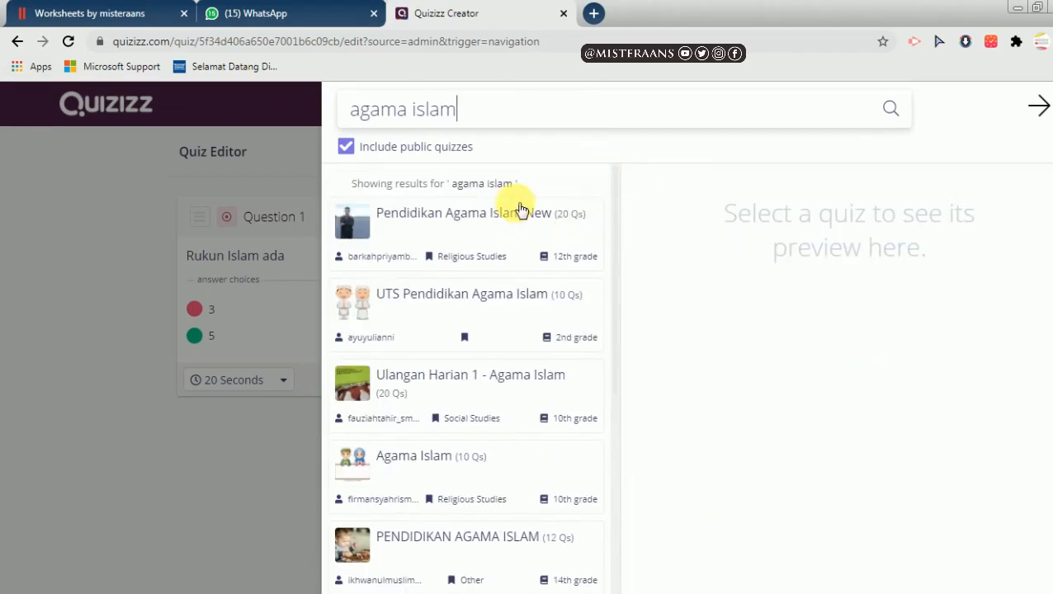
pyautogui.click(494, 375)
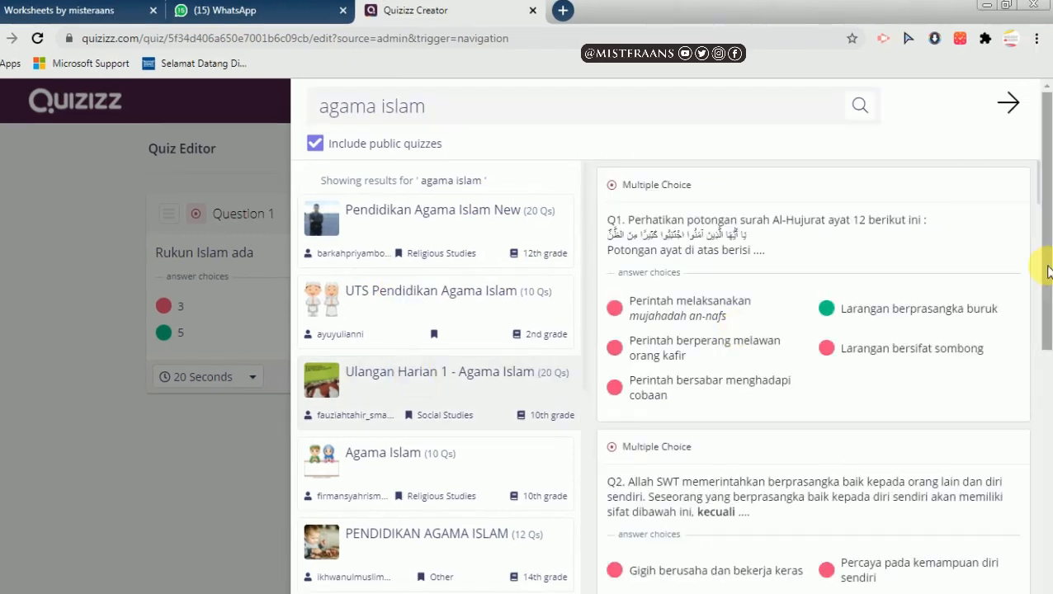
# Add the first question of the 10-question "Agama Islam" quiz, about Allah's Sifat wujud, to the quiz being edited
pyautogui.click(452, 464)
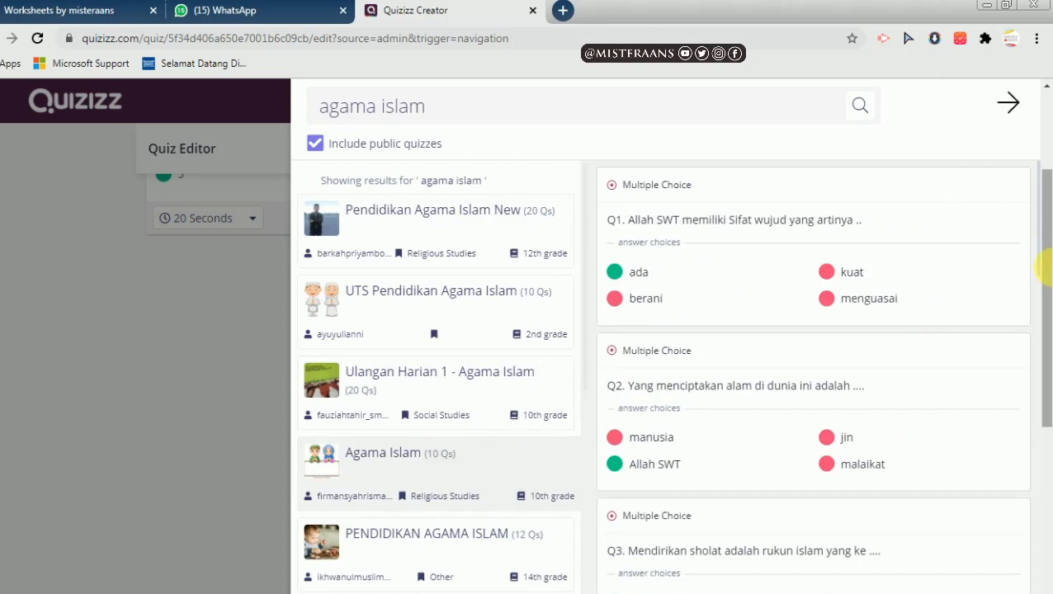
pyautogui.moveTo(747, 252)
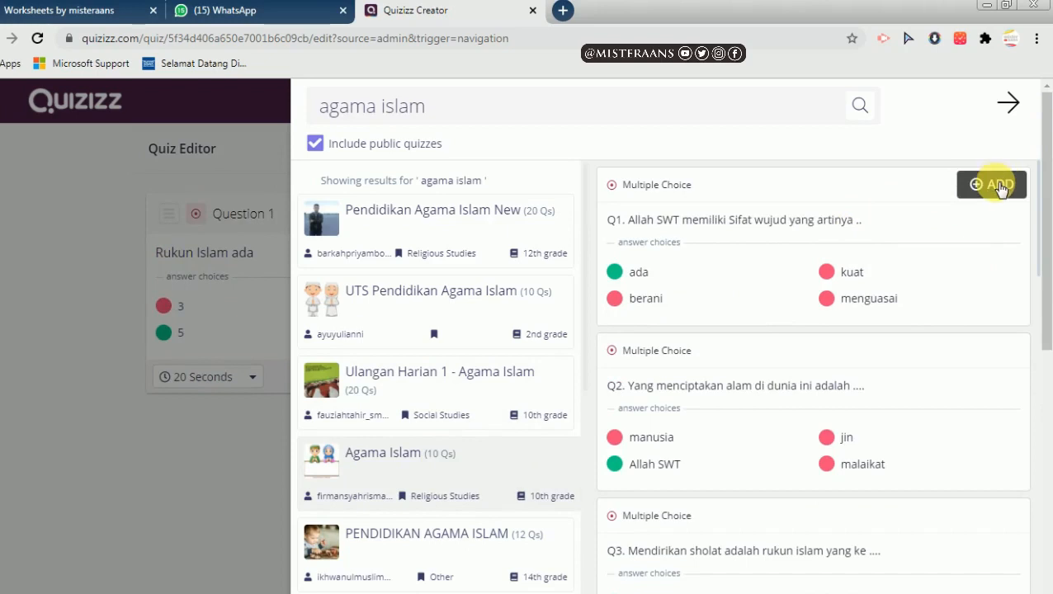
pyautogui.click(998, 185)
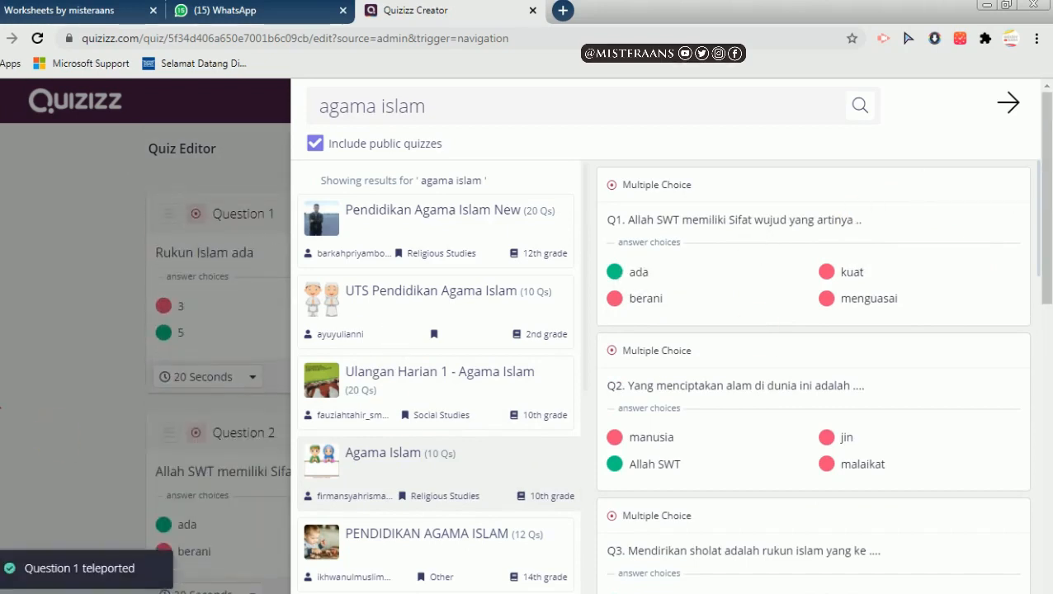
# Add the first question of the quiz "TUGAS 1 AGAMA ISLAM KELAS 7", about the meaning of iman, to the quiz being edited
pyautogui.scroll(-5, 405, 313)
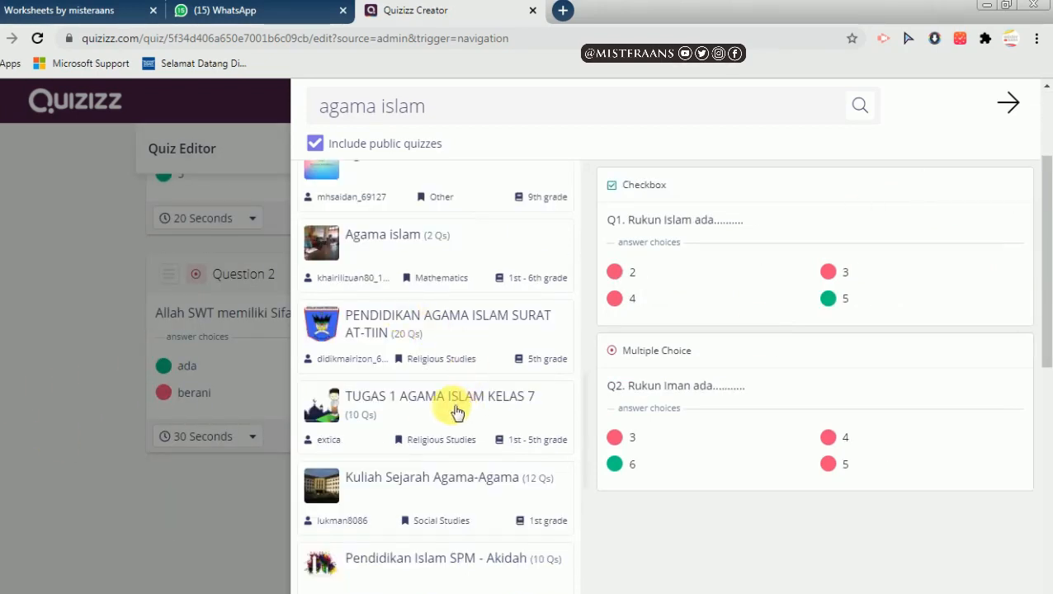
pyautogui.click(436, 402)
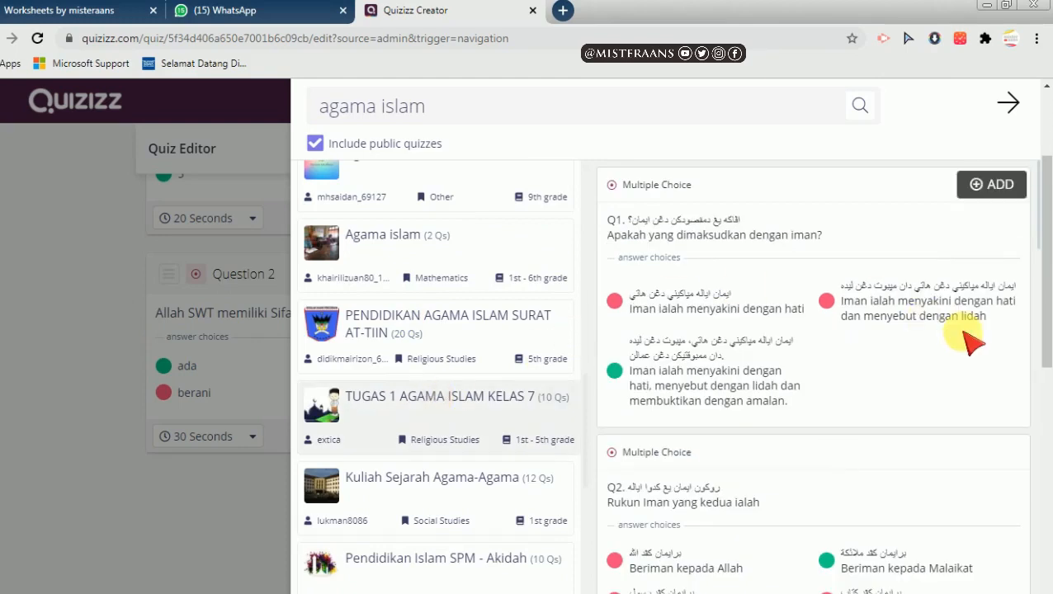
pyautogui.click(998, 186)
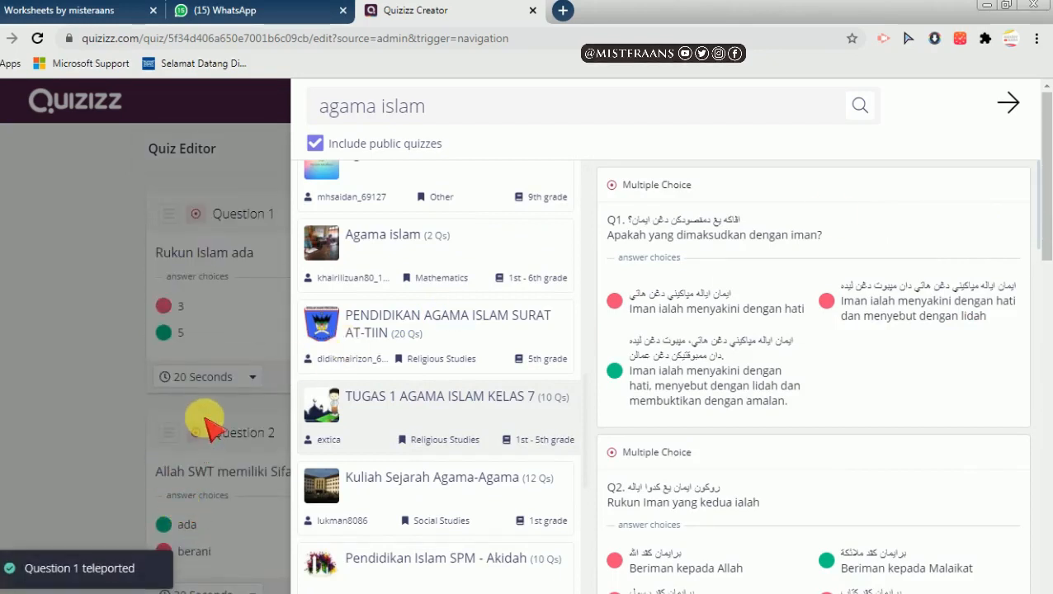
# Add the second question of "Kuliah Sejarah Agama-Agama", "Perilaku Paham Pluralisme Agama?", to the quiz being edited
pyautogui.scroll(-3, 422, 393)
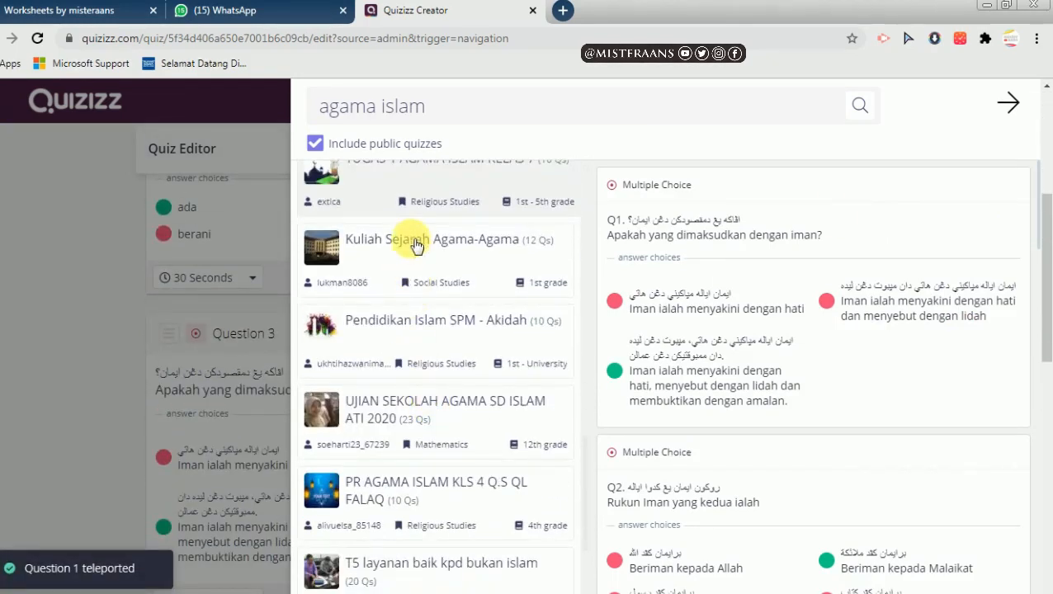
pyautogui.click(407, 238)
pyautogui.scroll(-2, 1005, 413)
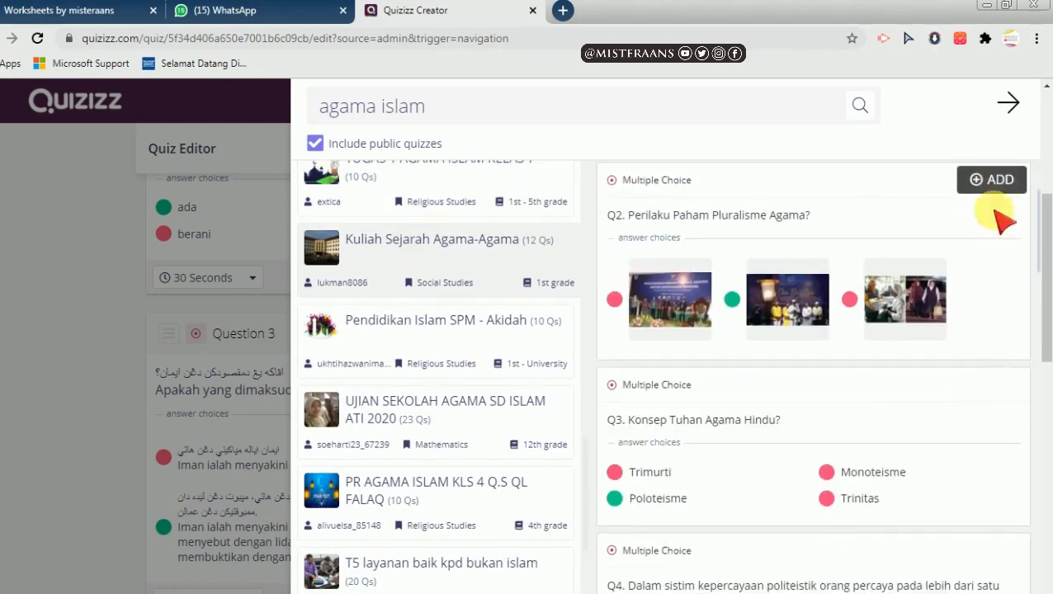
pyautogui.click(998, 192)
# Add the second question of the 10-question "Pendidikan Islam" quiz, about the azan reply, and return to the quiz editor
pyautogui.scroll(-3, 470, 434)
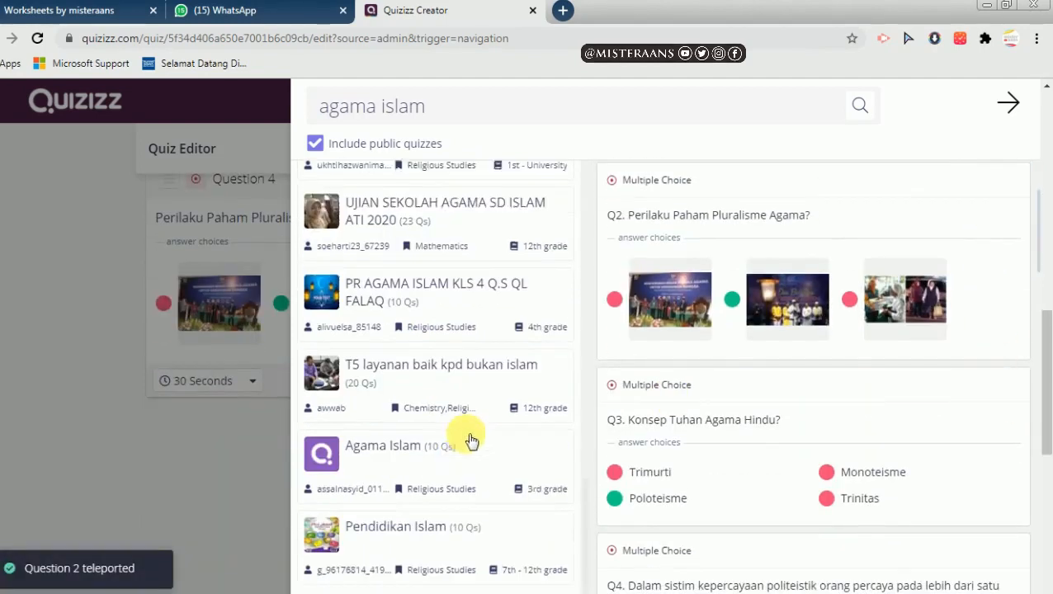
pyautogui.click(373, 472)
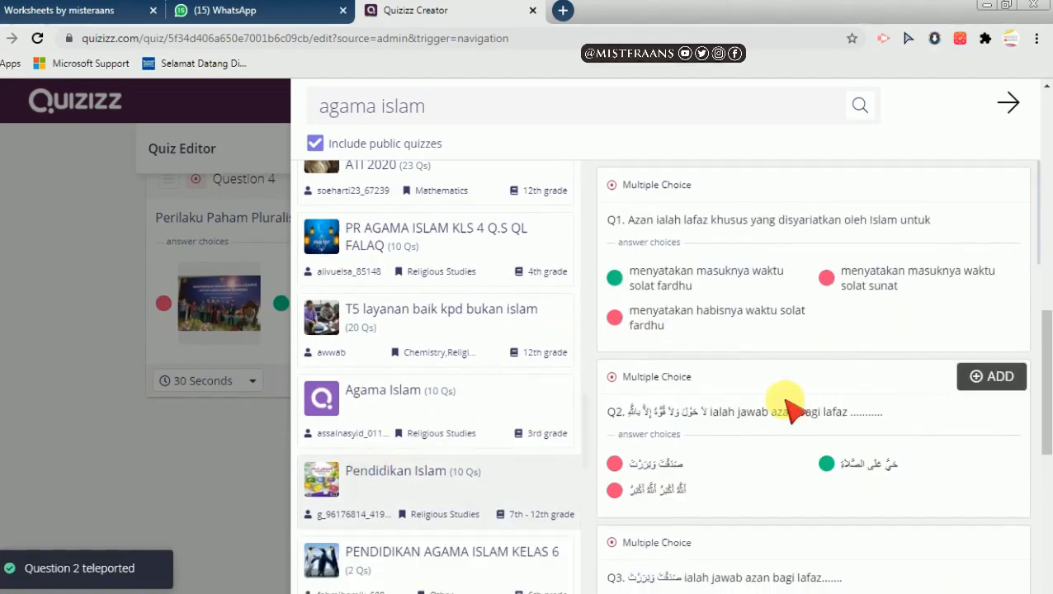
pyautogui.click(996, 380)
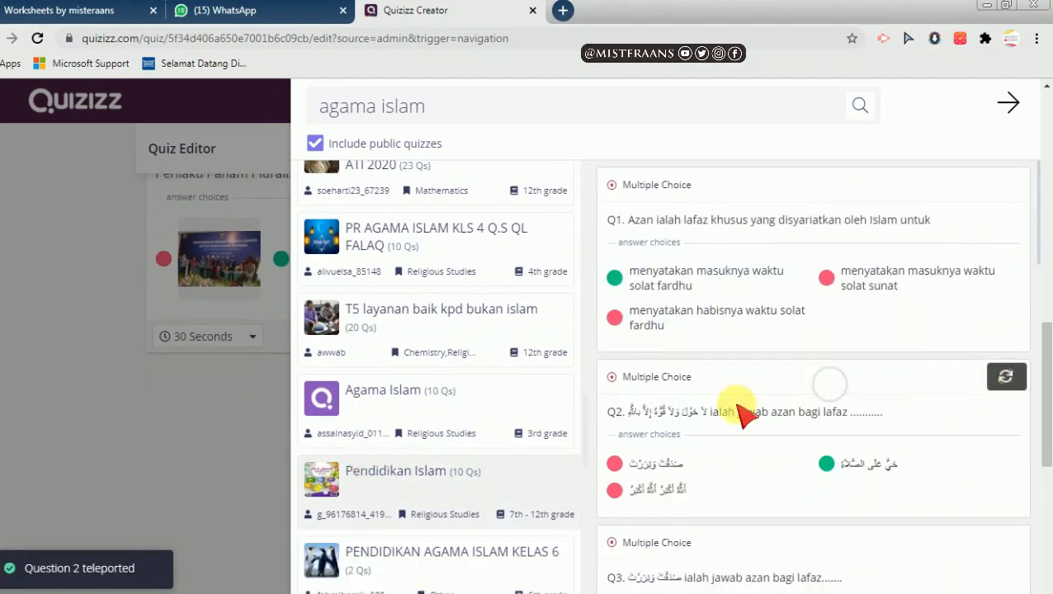
pyautogui.click(106, 359)
# Review all the questions in the quiz, from the manually written one through the teleported ones
pyautogui.scroll(12, 183, 438)
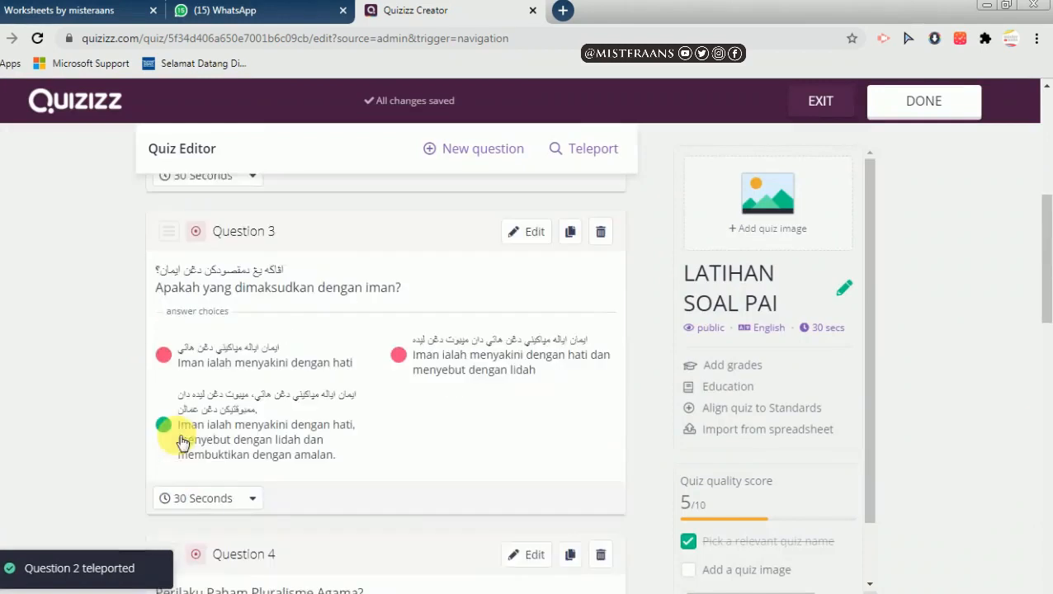
pyautogui.scroll(-1, 355, 225)
pyautogui.scroll(1, 356, 226)
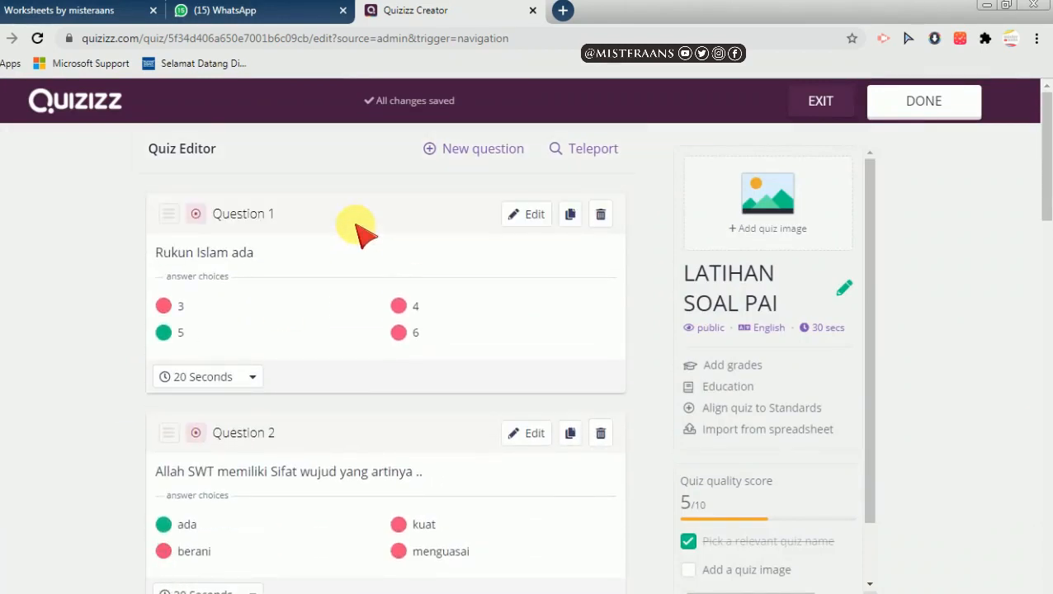
pyautogui.scroll(-4, 360, 233)
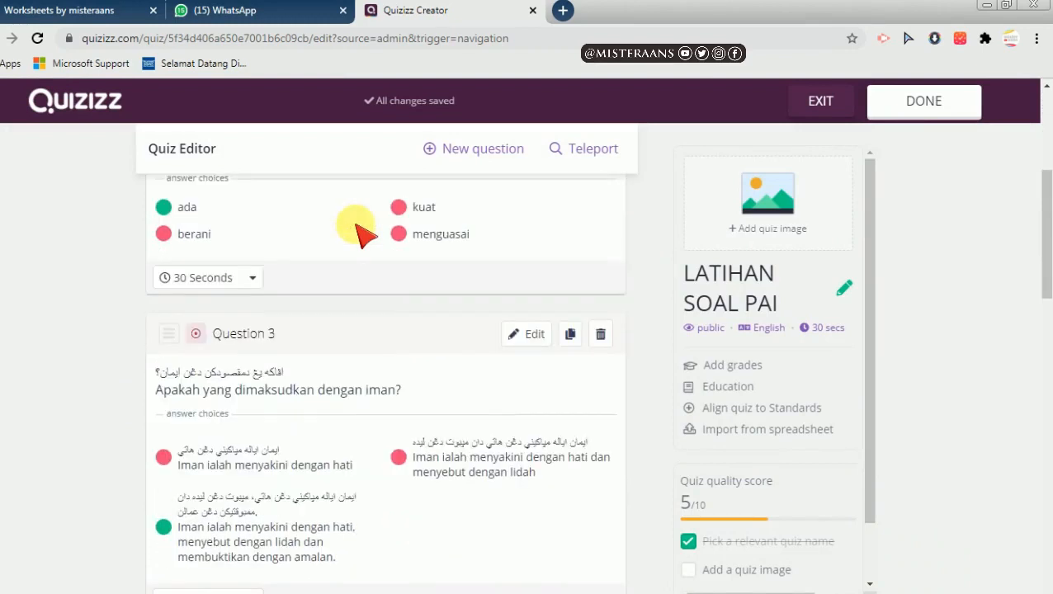
pyautogui.scroll(-3, 361, 234)
pyautogui.scroll(-3, 361, 234)
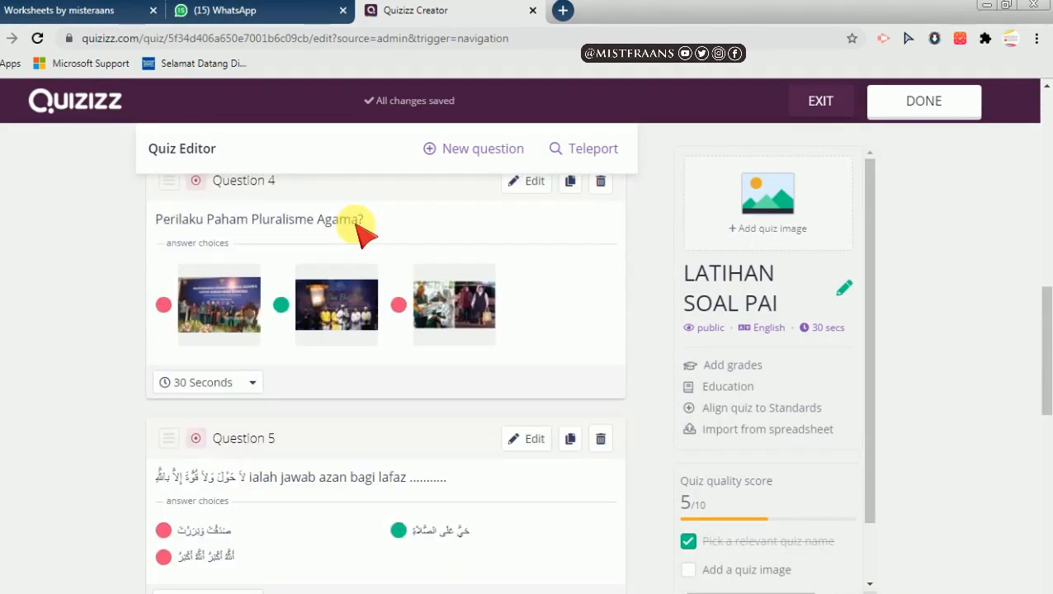
pyautogui.scroll(-3, 360, 234)
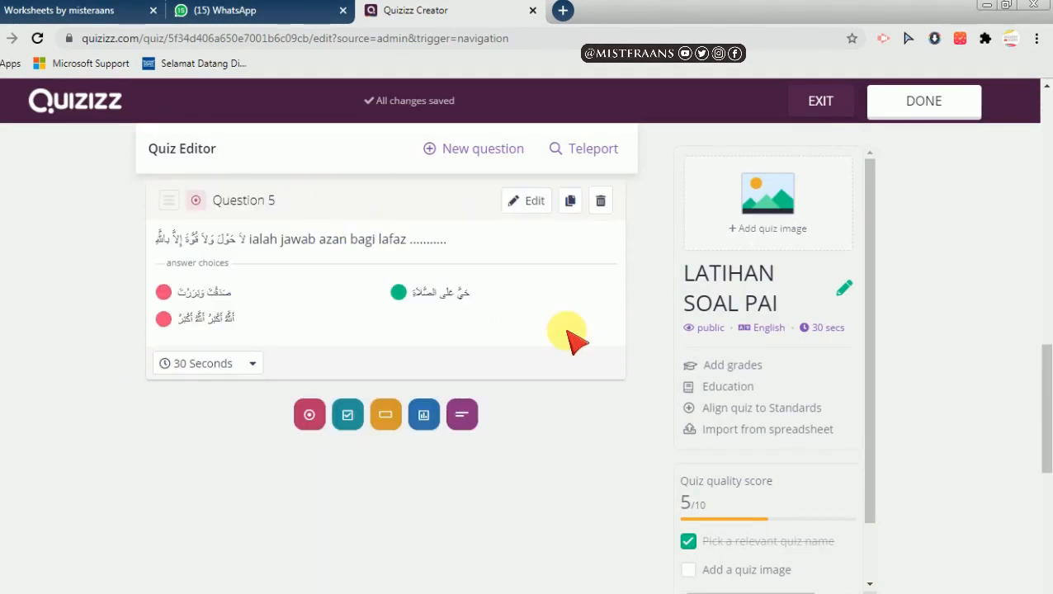
pyautogui.scroll(6, 575, 338)
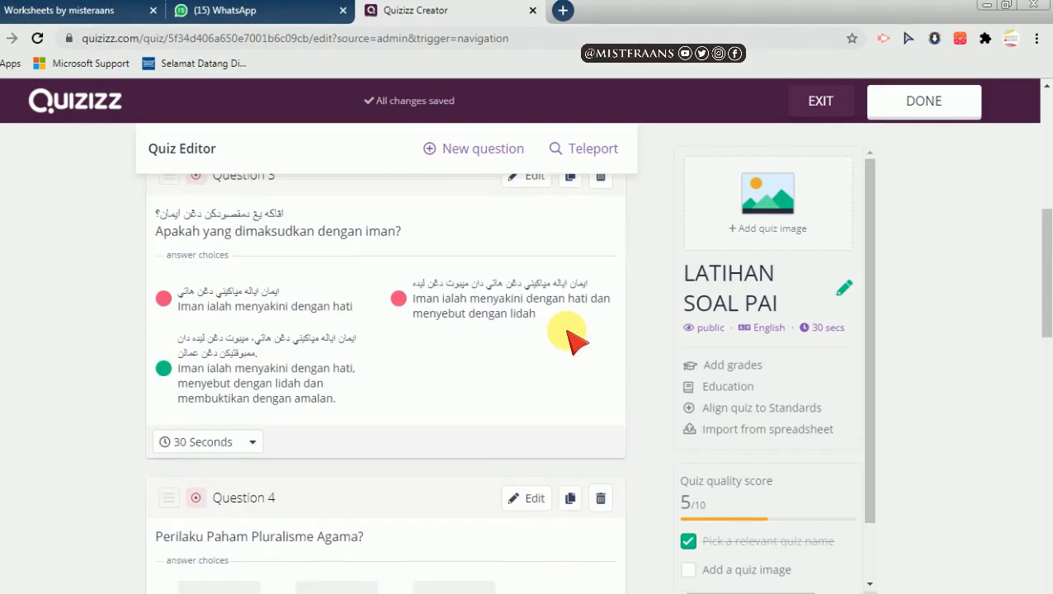
pyautogui.scroll(6, 575, 338)
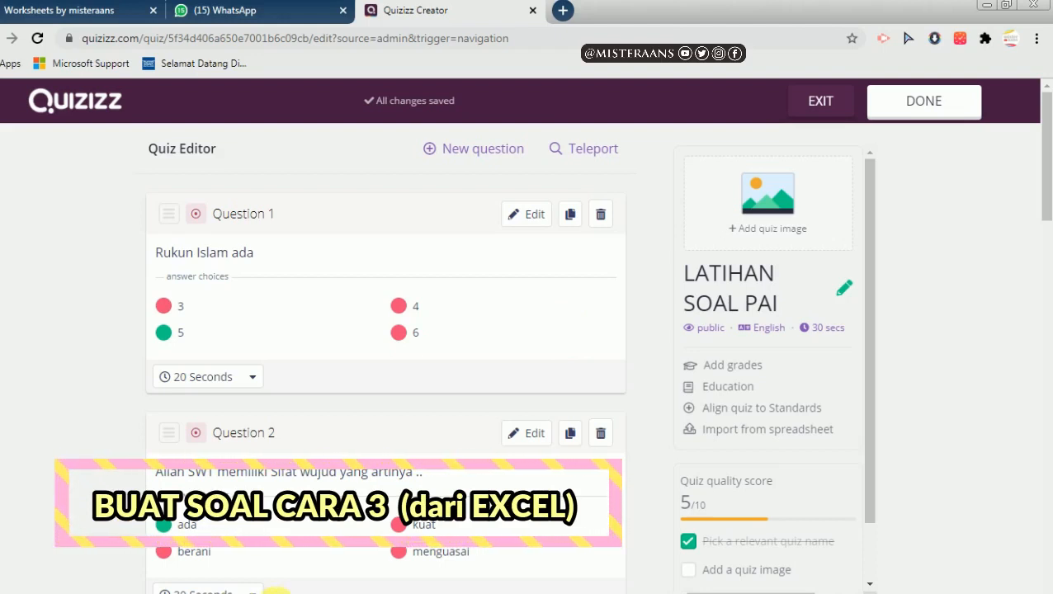
# Switch to Excel, dismiss the Office Activation Wizard and open the recent workbook QUIZIZ
pyautogui.moveTo(528, 590)
pyautogui.click(194, 587)
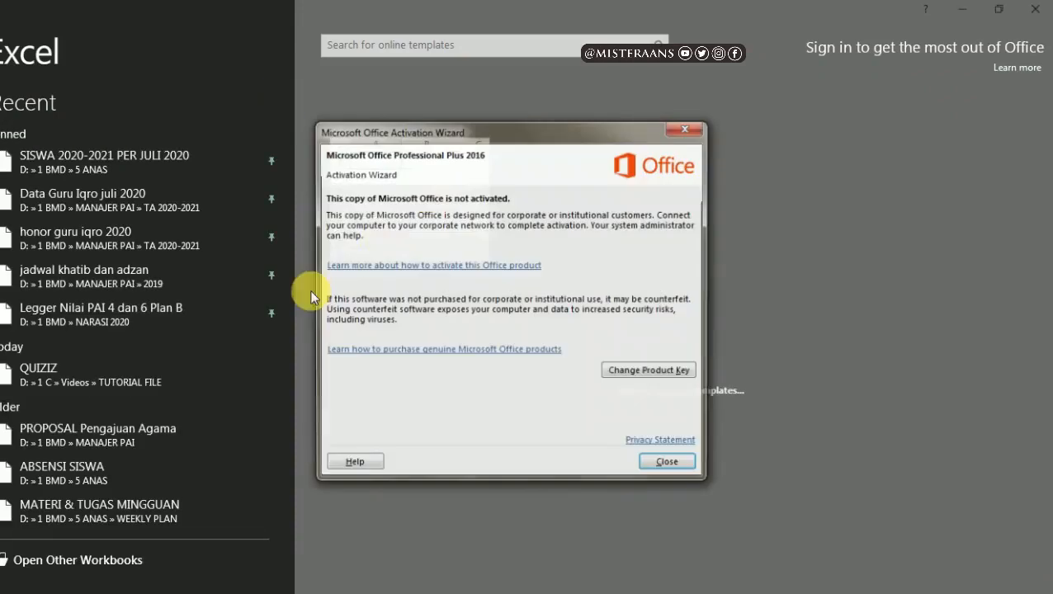
pyautogui.click(663, 463)
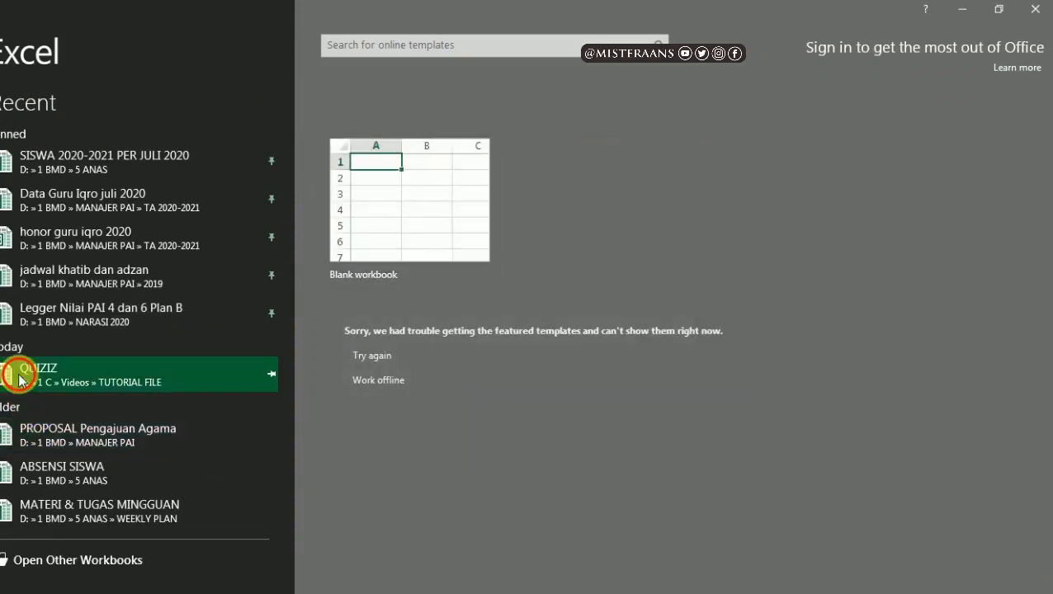
pyautogui.click(19, 373)
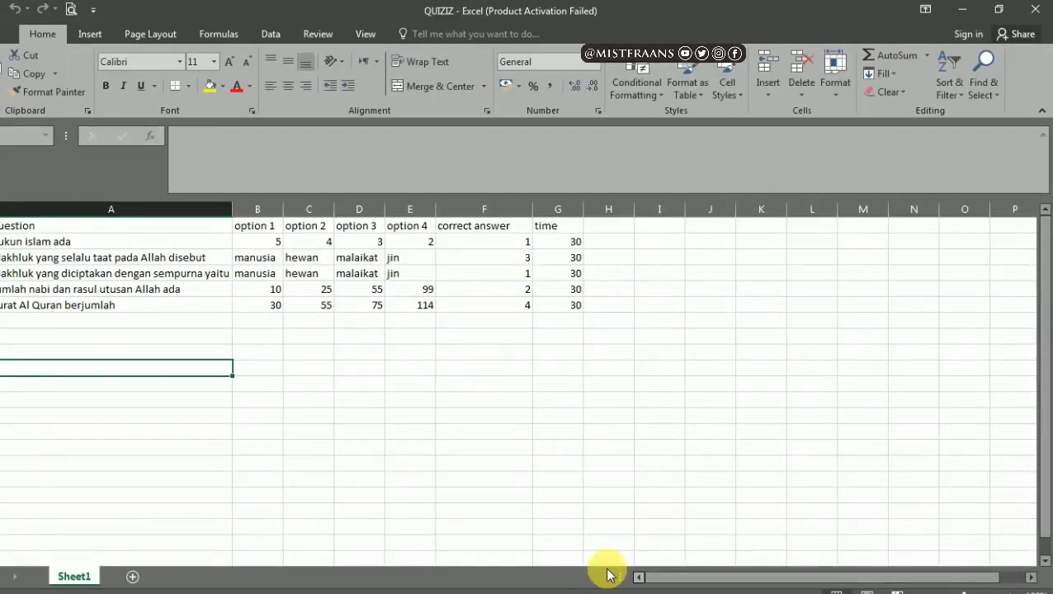
# Examine the sheet's column headings: question, option 1 to option 4, correct answer and time
pyautogui.scroll(3, 132, 272)
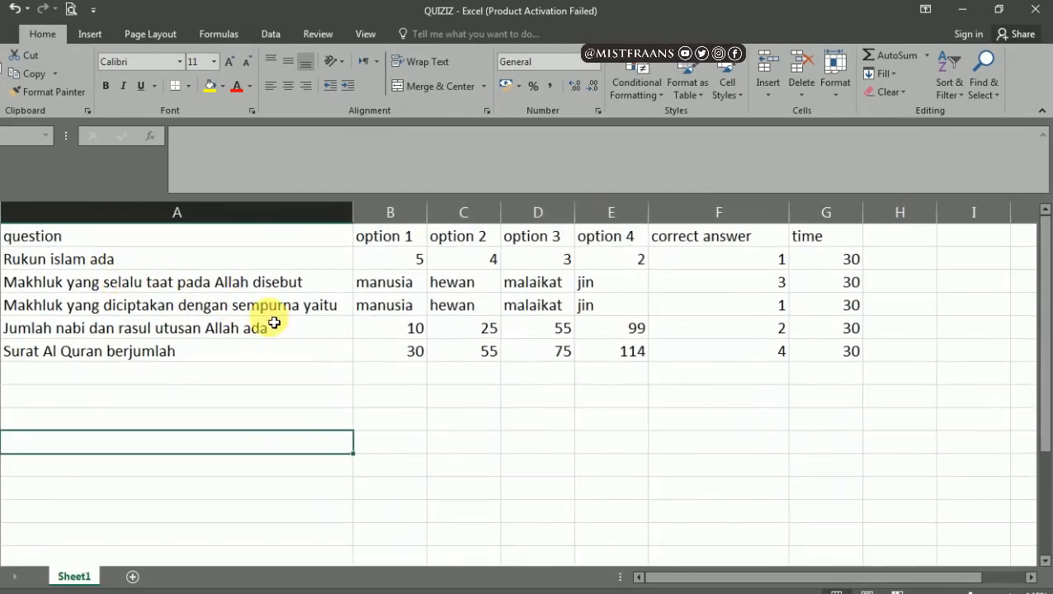
pyautogui.click(105, 239)
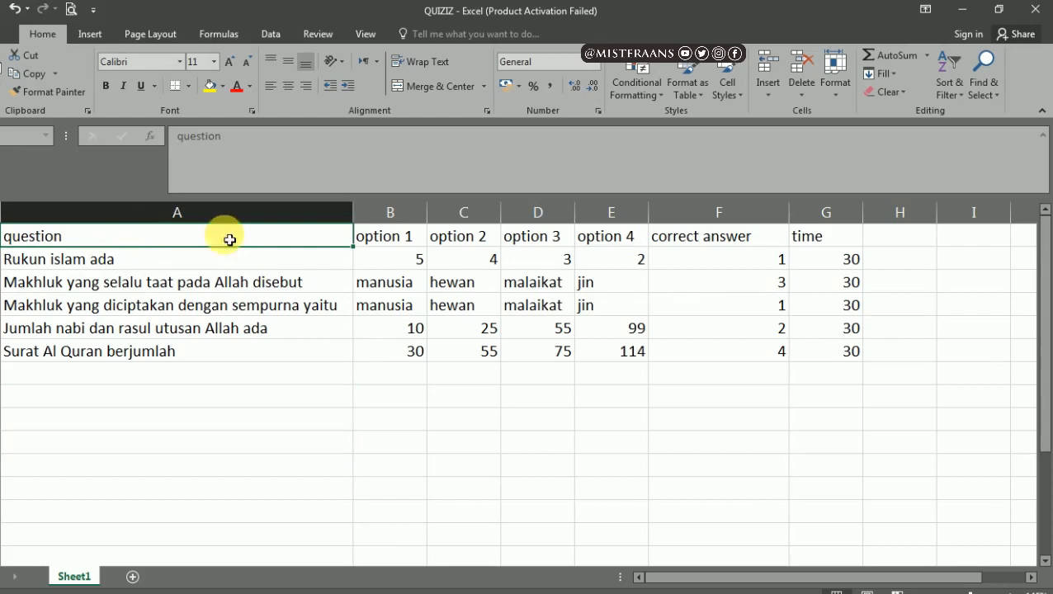
pyautogui.click(406, 241)
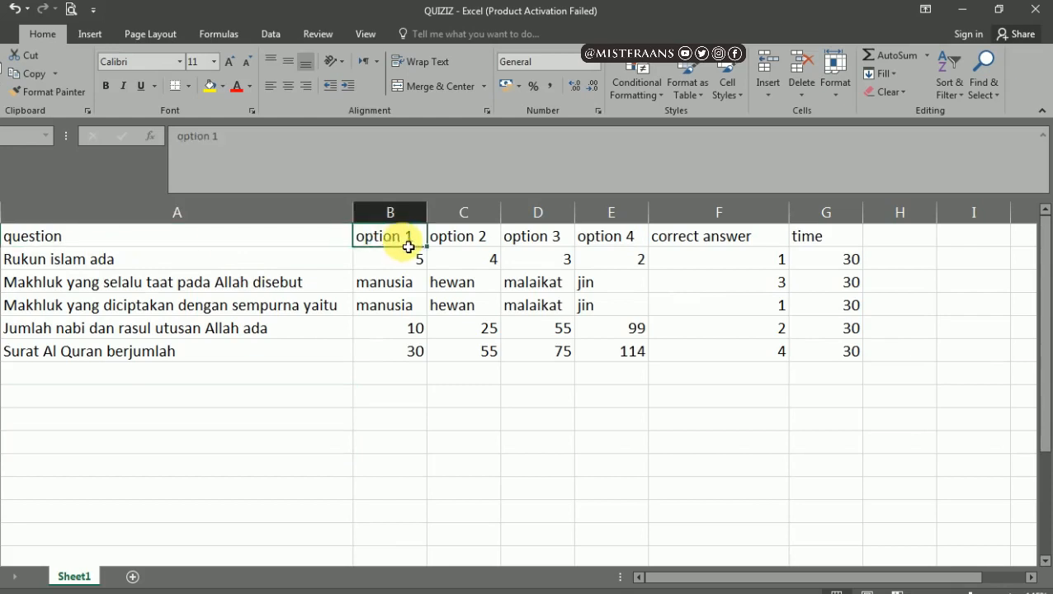
pyautogui.click(457, 246)
pyautogui.click(559, 236)
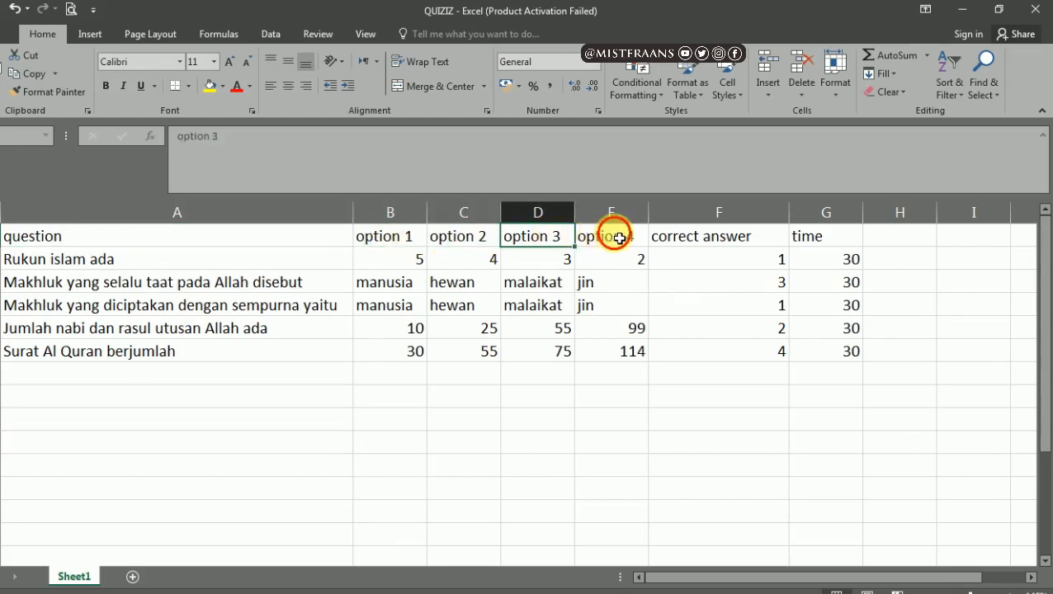
pyautogui.click(619, 238)
pyautogui.click(703, 241)
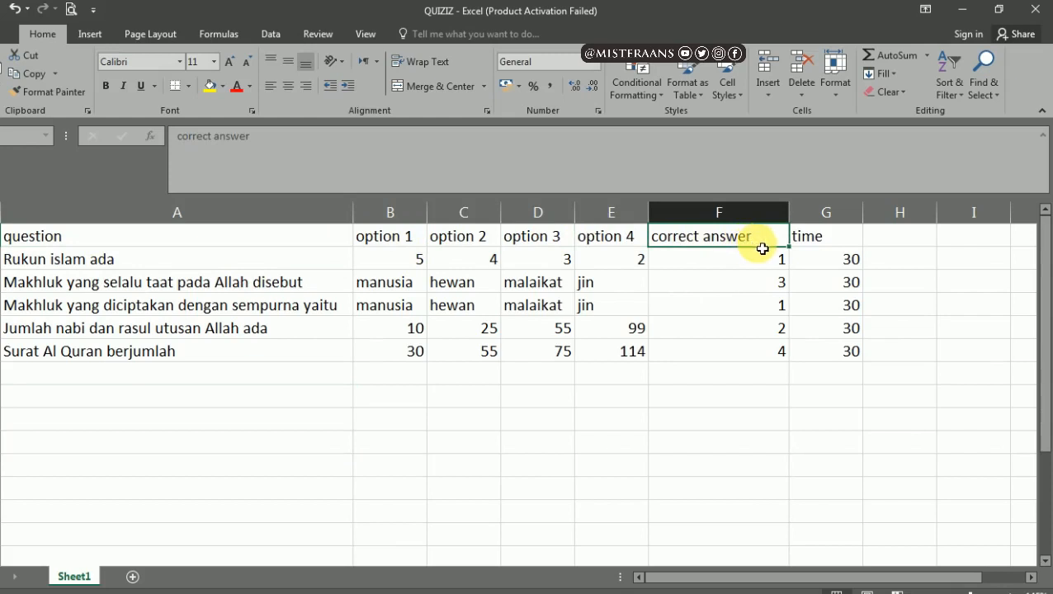
pyautogui.click(841, 241)
pyautogui.click(702, 244)
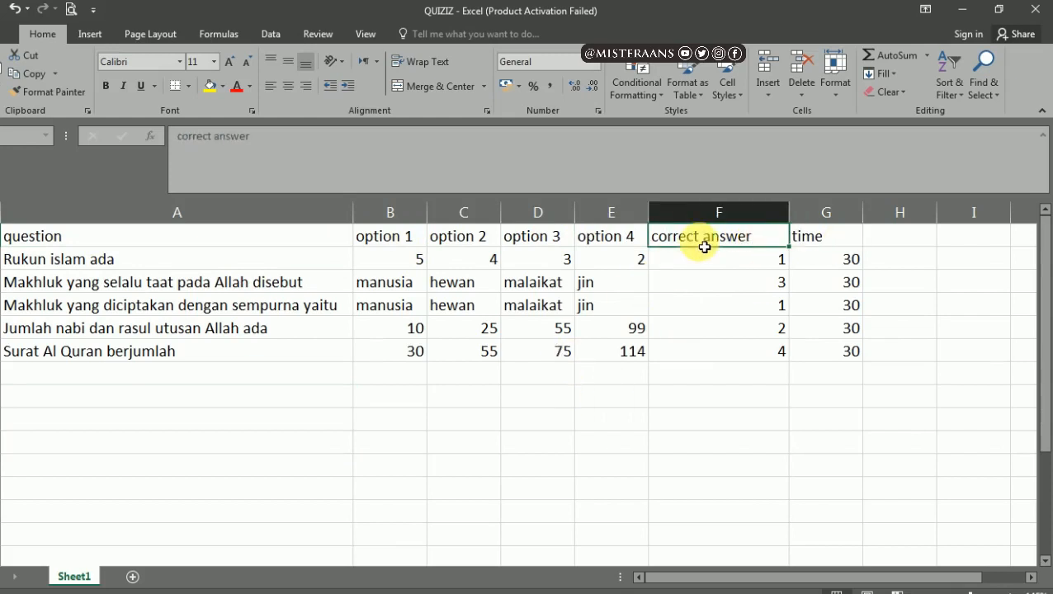
# Compare the numbers in the correct answer column with the option columns to see how each row marks its answer
pyautogui.click(752, 266)
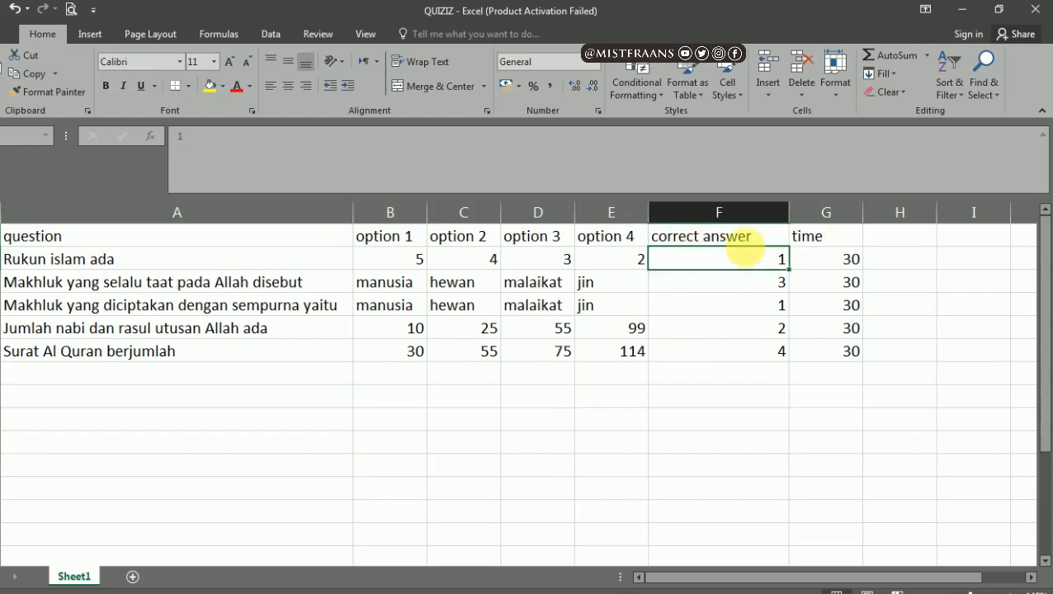
pyautogui.click(406, 263)
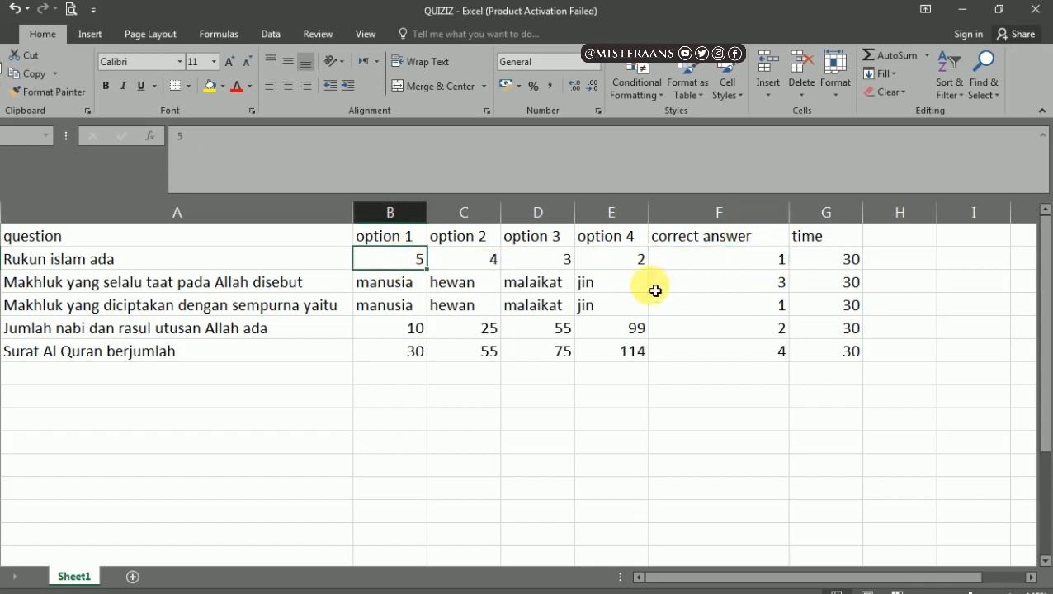
pyautogui.click(492, 258)
pyautogui.click(763, 282)
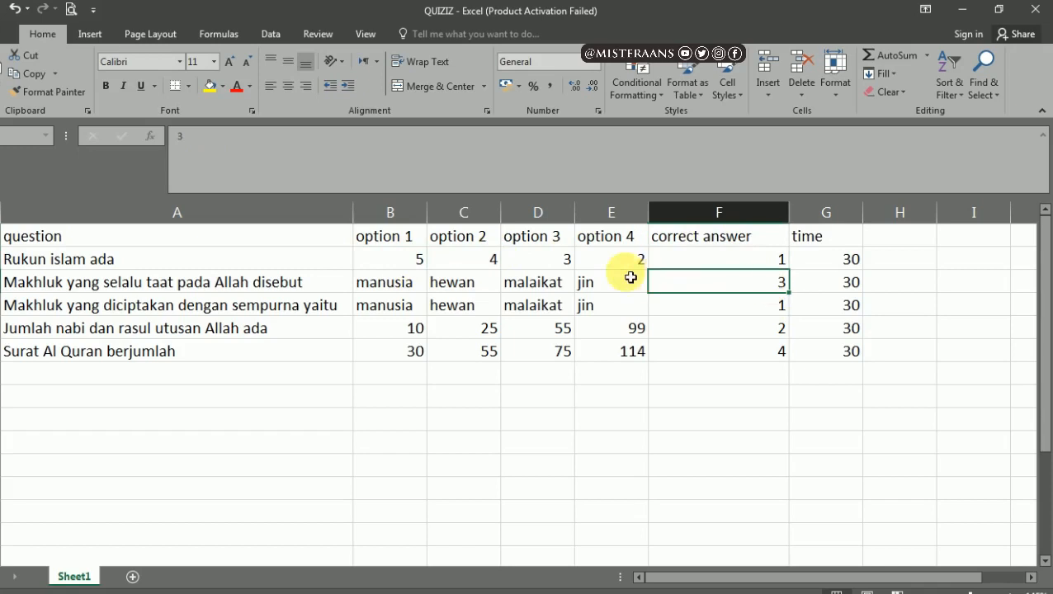
pyautogui.click(552, 262)
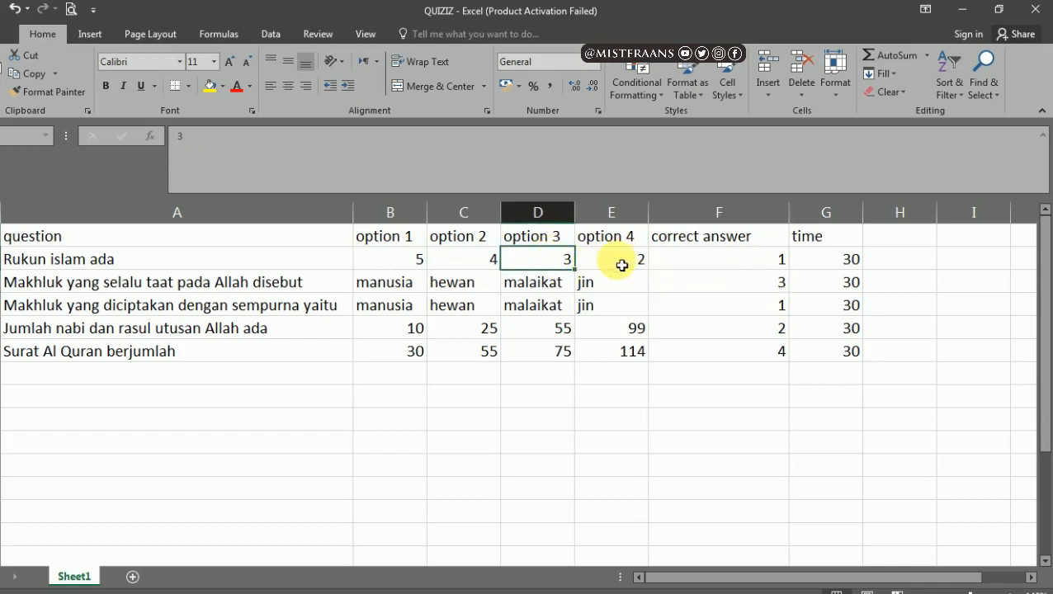
pyautogui.click(774, 313)
pyautogui.click(760, 324)
pyautogui.click(493, 259)
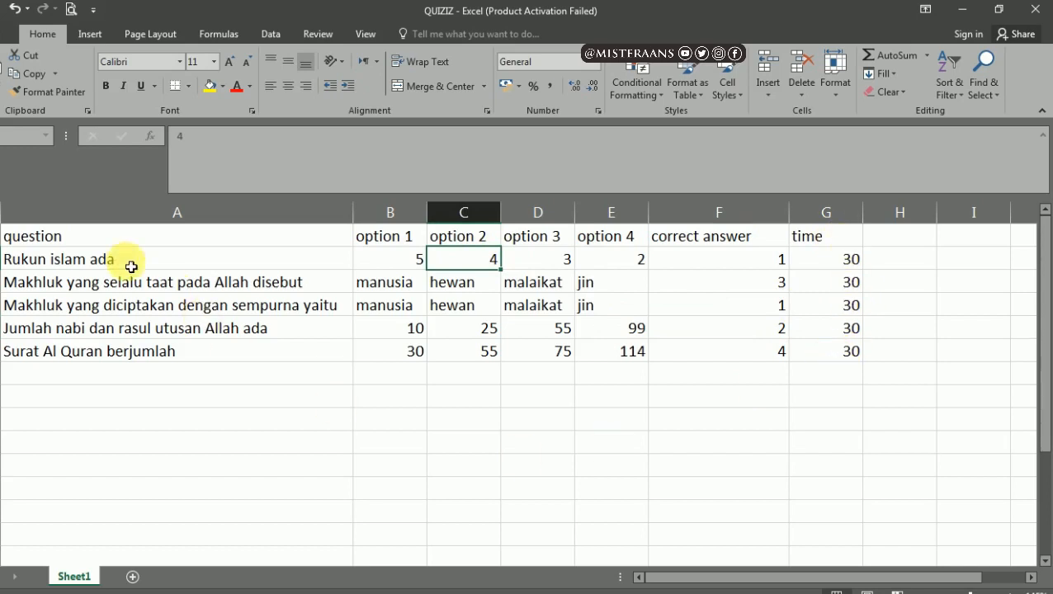
# Highlight the whole header row from question to time for review, and close the QUIZIZ workbook
pyautogui.moveTo(75, 240); pyautogui.dragTo(827, 244)
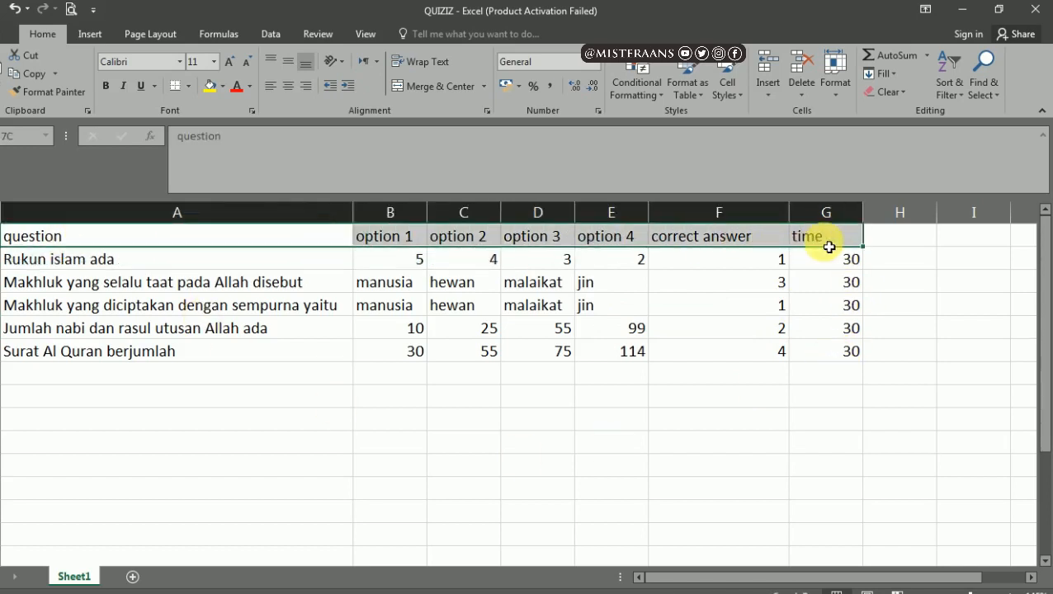
pyautogui.click(722, 396)
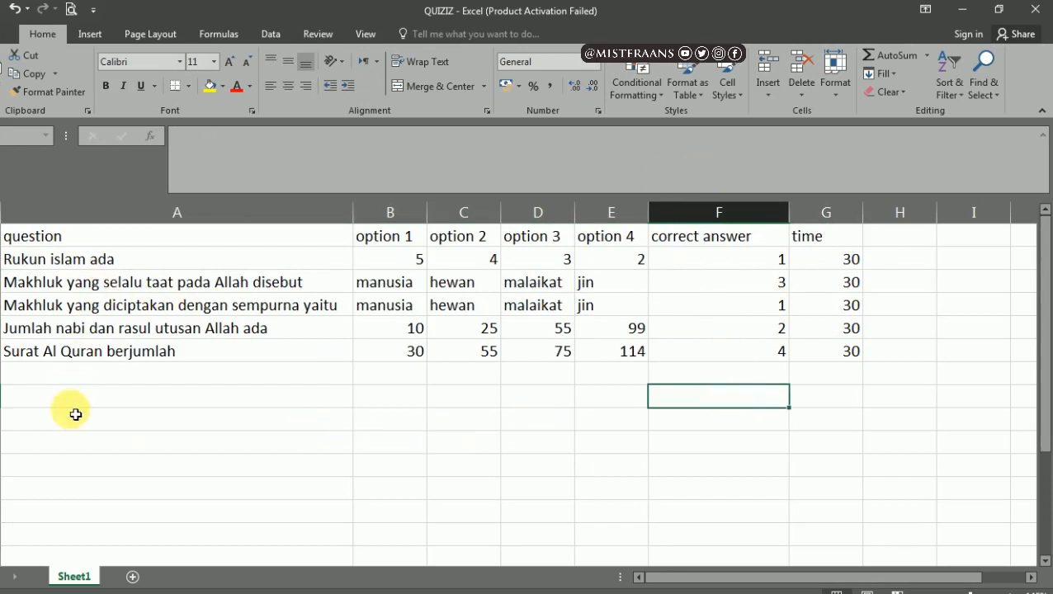
pyautogui.click(1038, 10)
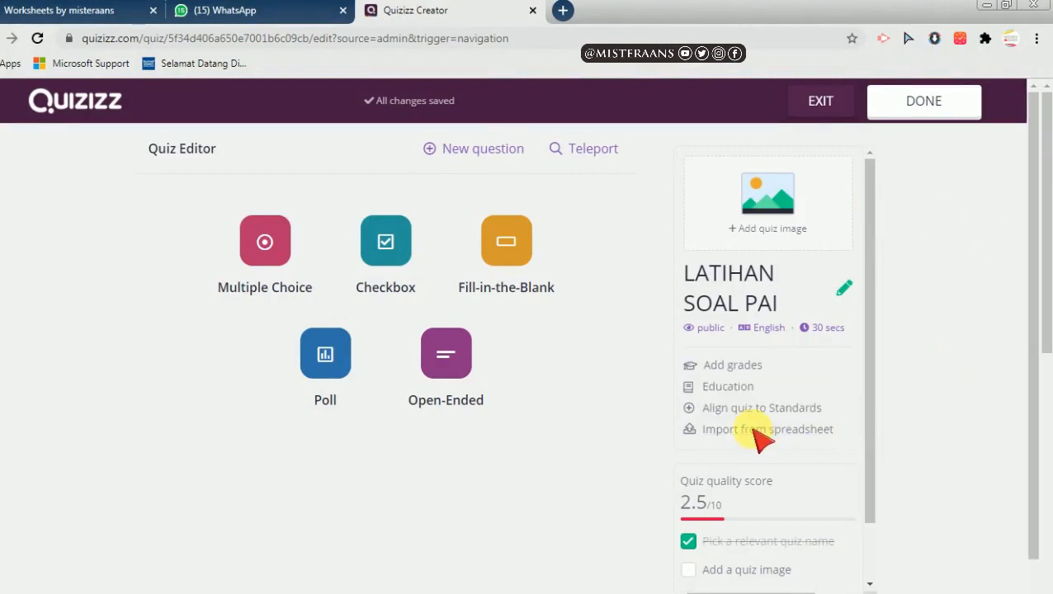
# Import the QUIZIZ spreadsheet from the TUTORIAL FILE folder in the Videos library and save its questions to the quiz
pyautogui.click(748, 429)
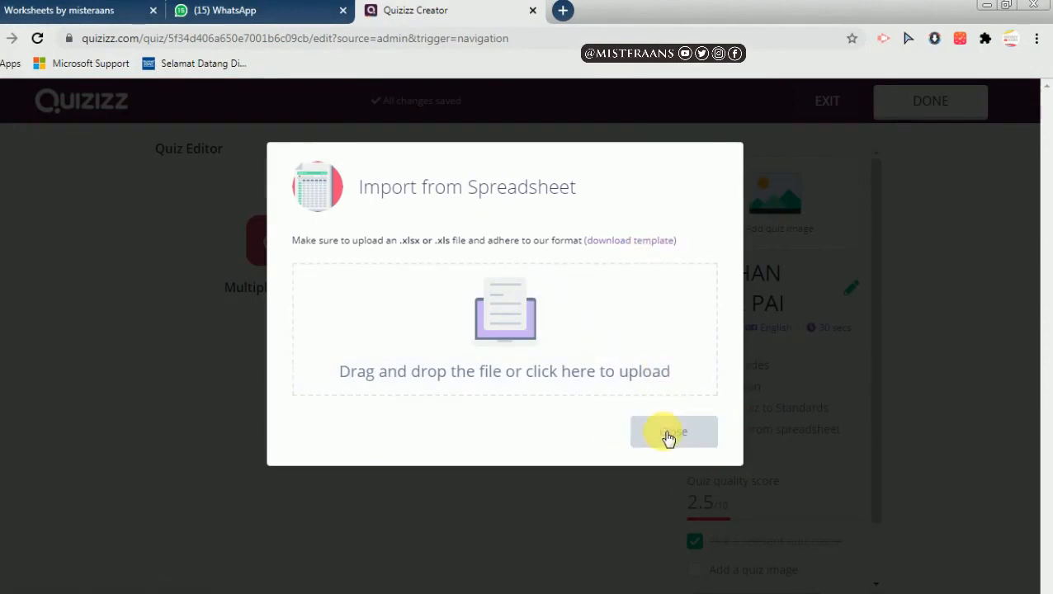
pyautogui.click(493, 320)
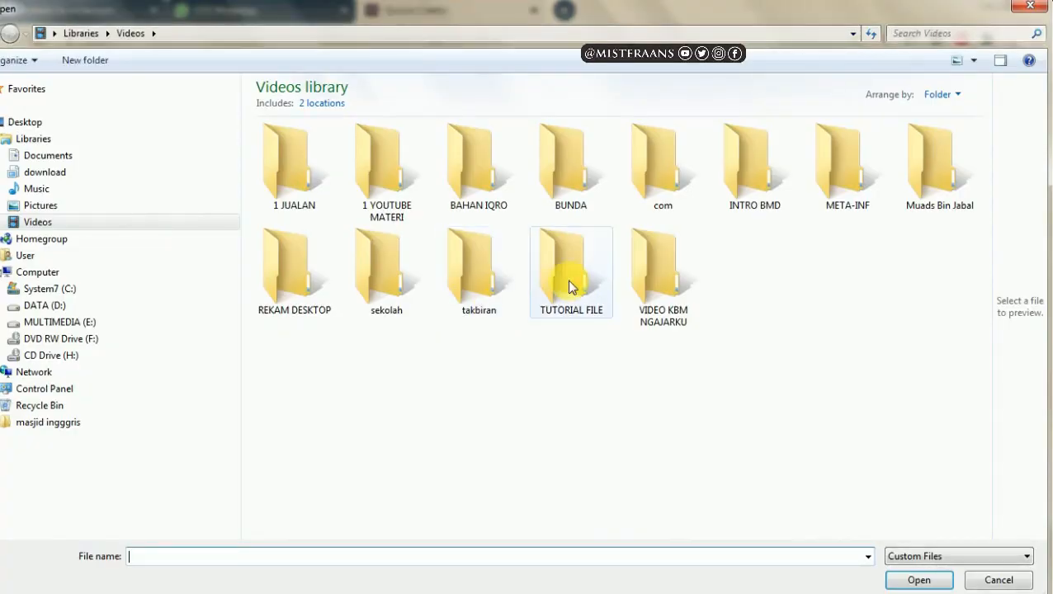
pyautogui.click(20, 228)
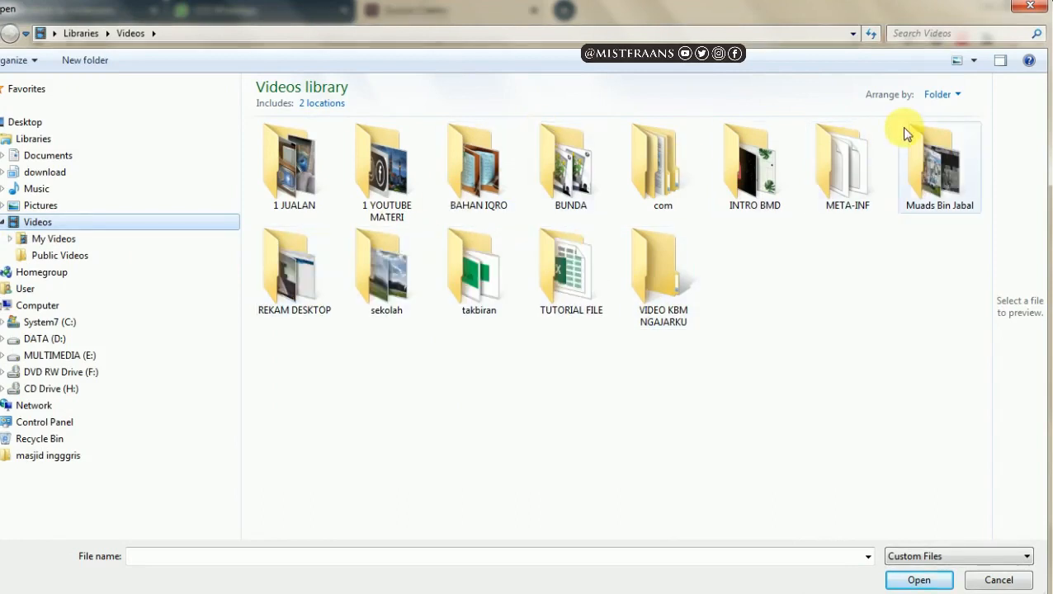
pyautogui.doubleClick(551, 265)
pyautogui.click(303, 171)
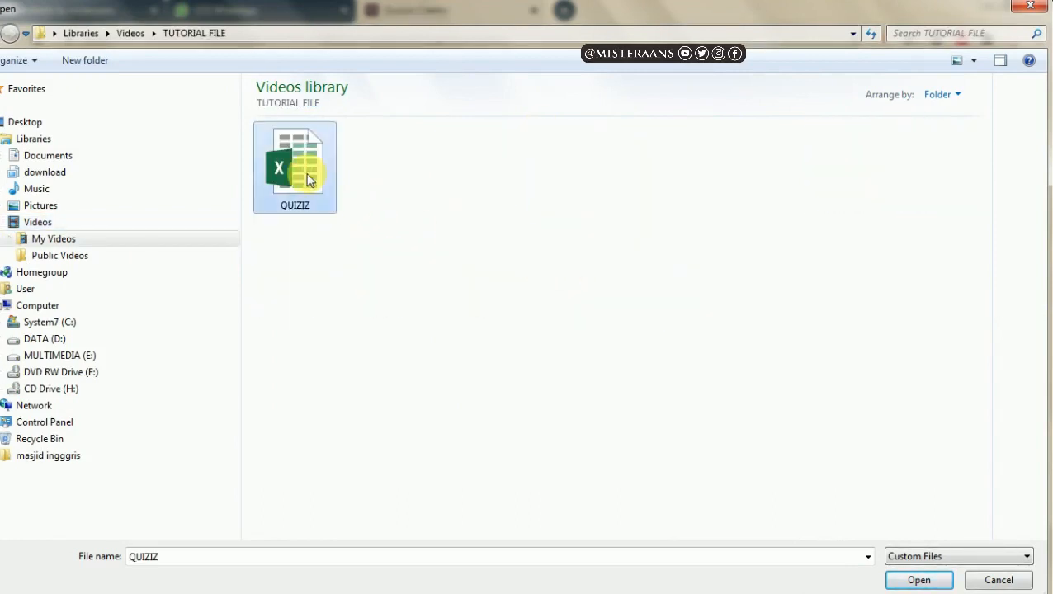
pyautogui.click(915, 580)
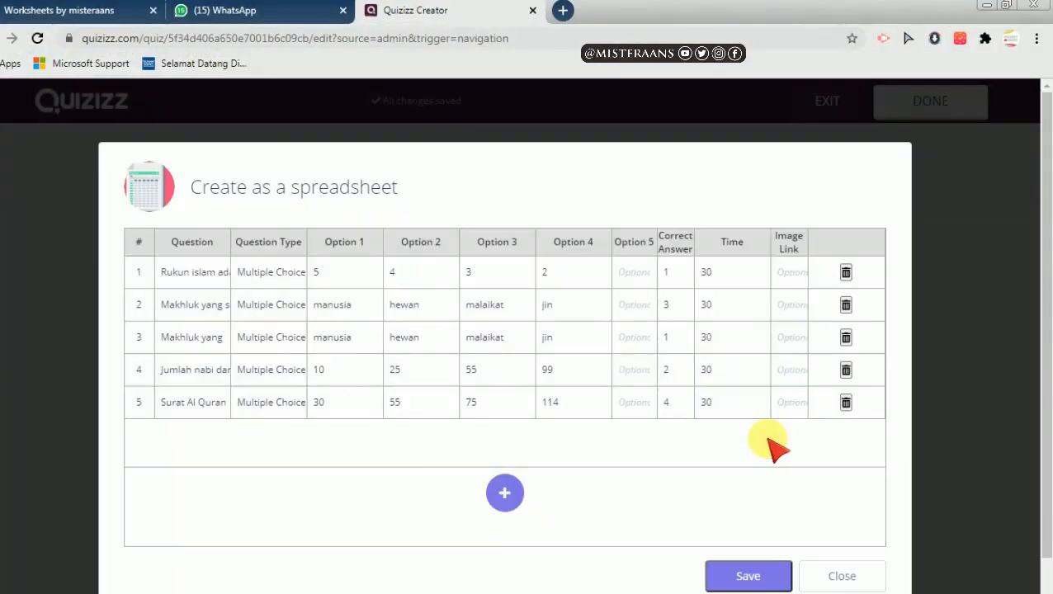
pyautogui.scroll(-1, 588, 271)
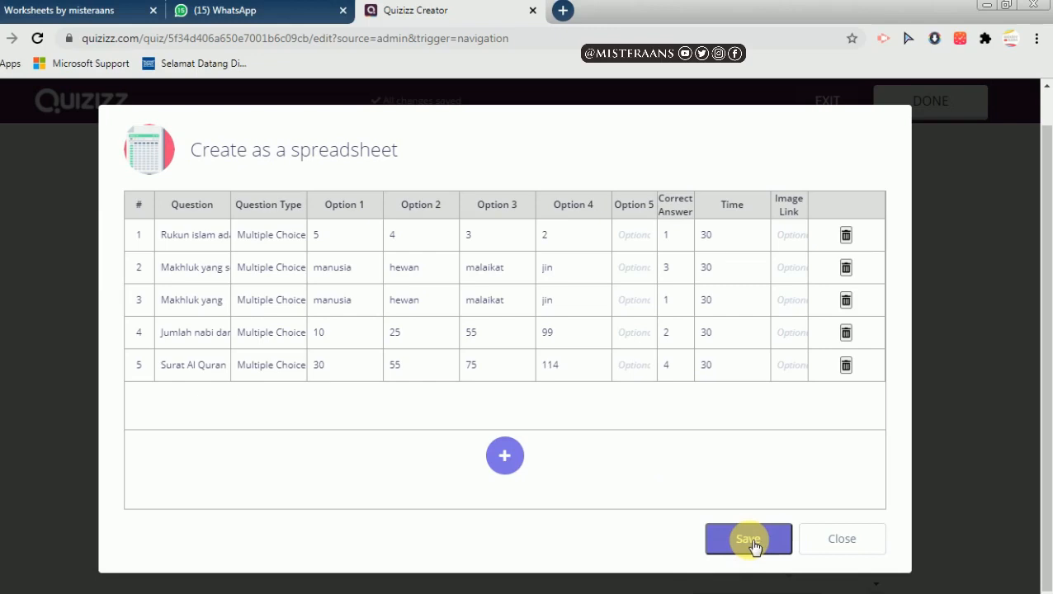
pyautogui.click(748, 539)
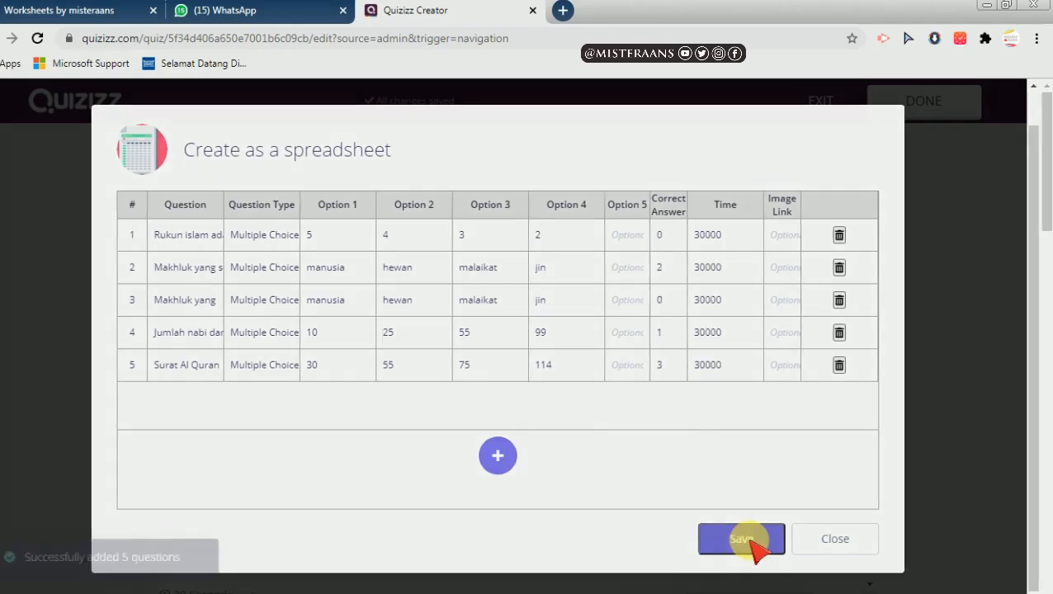
# Examine the imported questions, their marked correct answers and time limits, and the quiz quality checklist
pyautogui.scroll(-1, 227, 269)
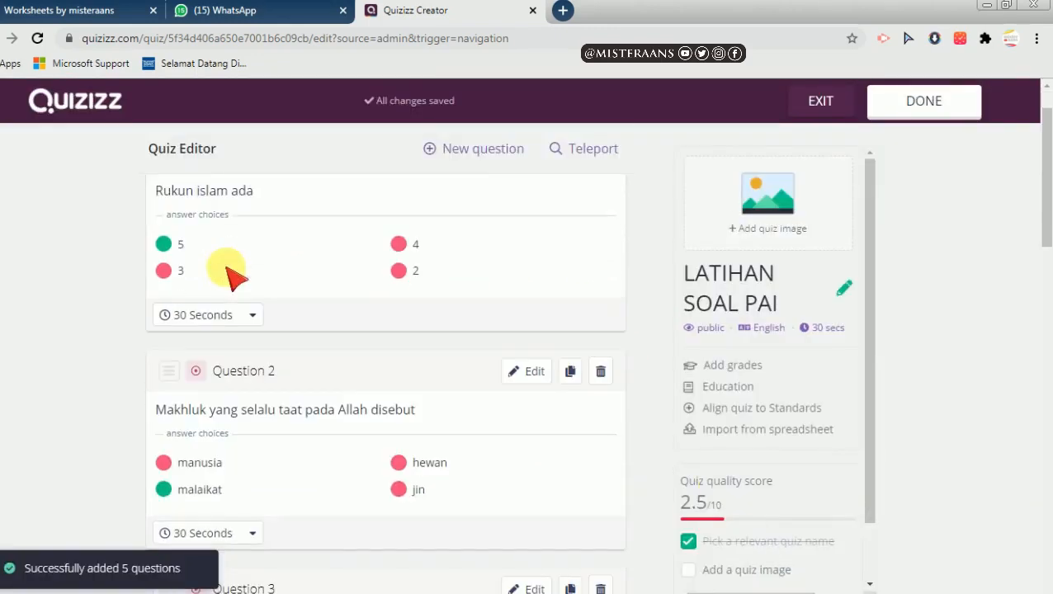
pyautogui.scroll(1, 241, 210)
pyautogui.scroll(-3, 250, 266)
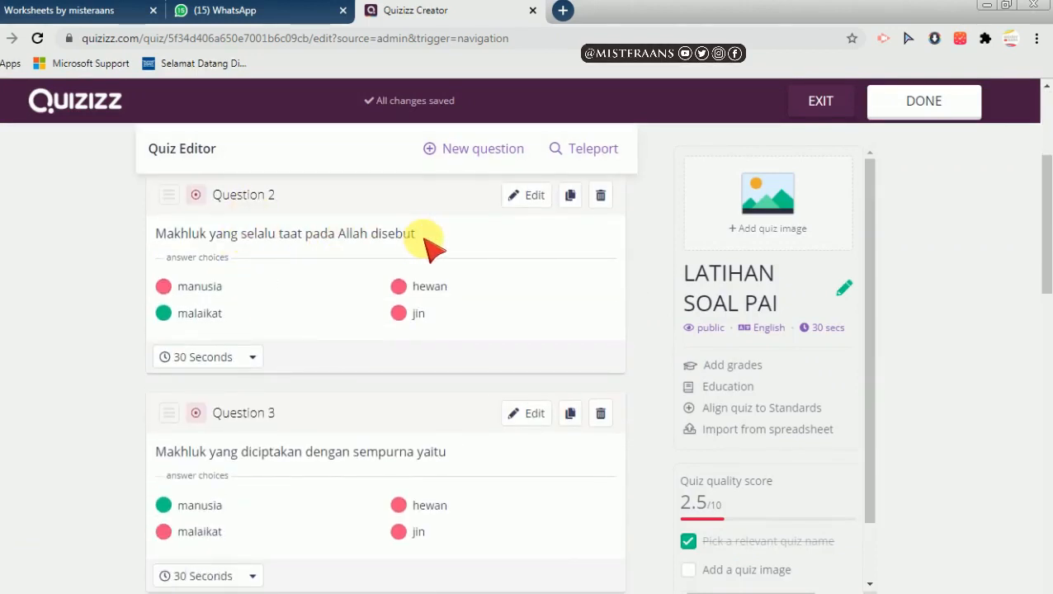
pyautogui.scroll(-2, 431, 239)
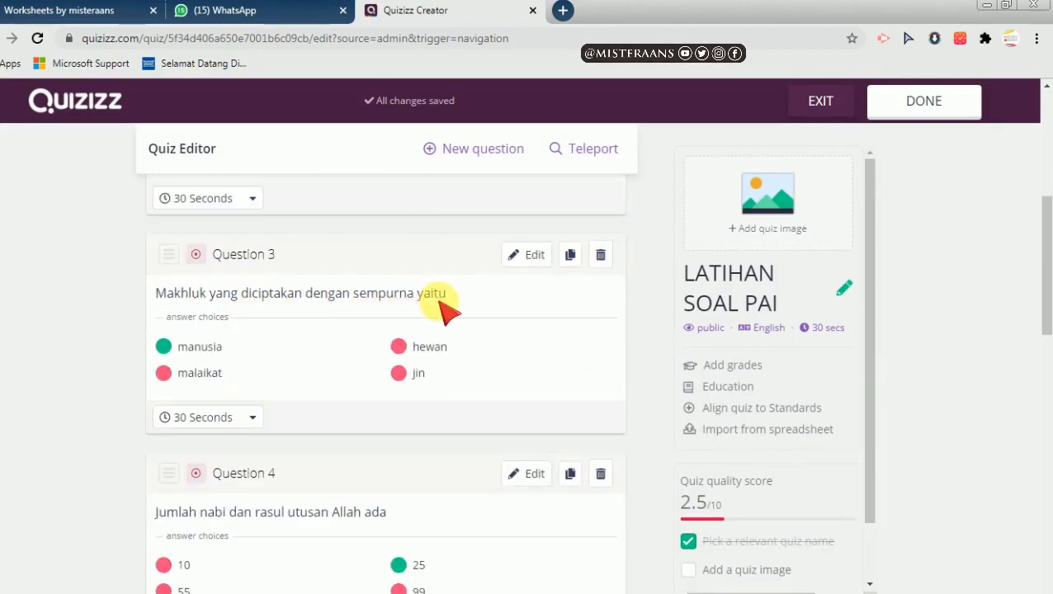
pyautogui.scroll(-2, 445, 310)
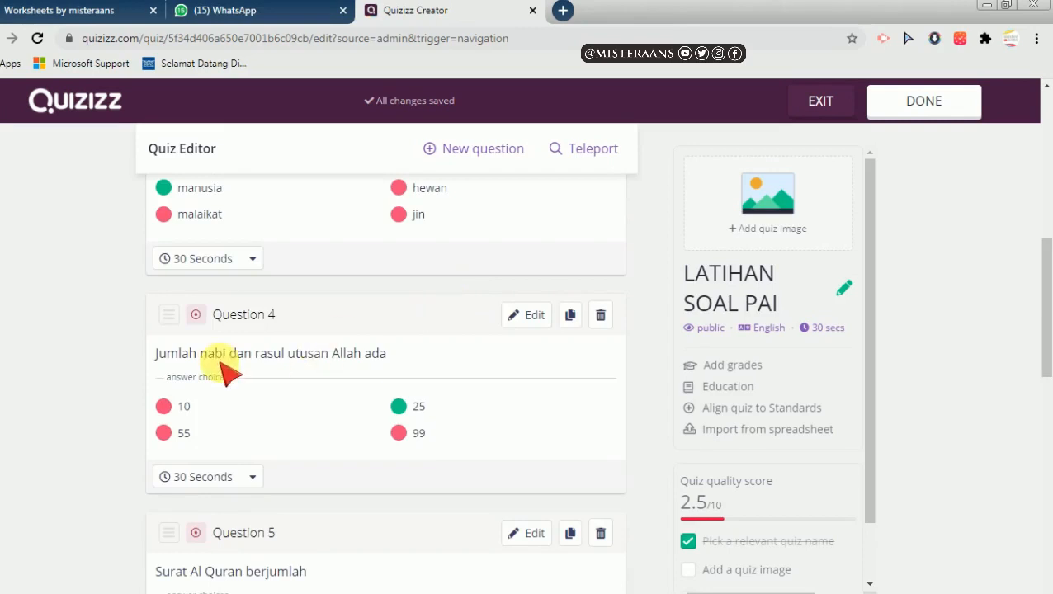
pyautogui.scroll(-3, 399, 360)
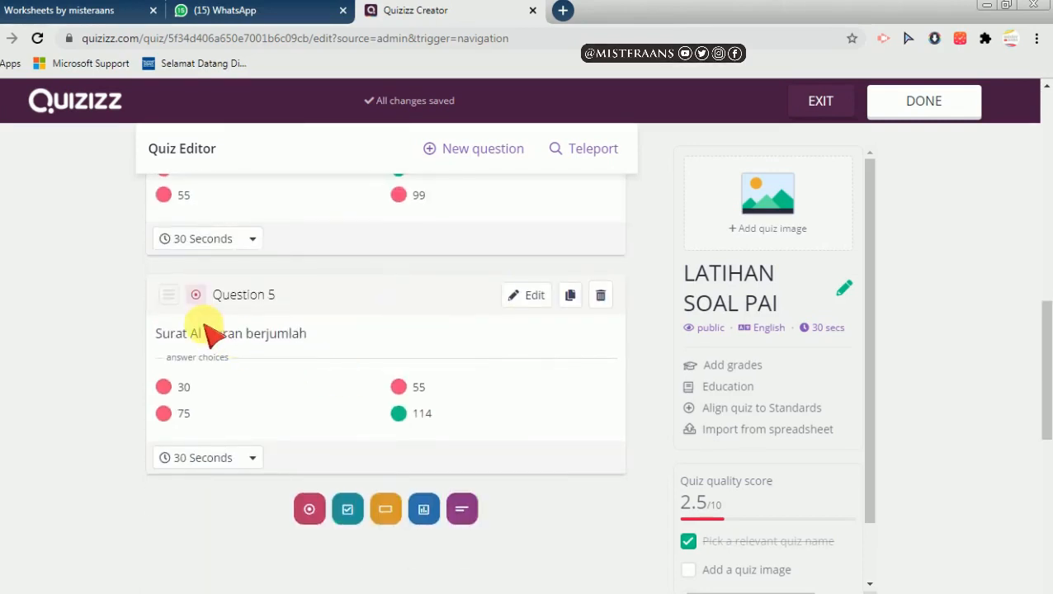
pyautogui.scroll(-1, 198, 318)
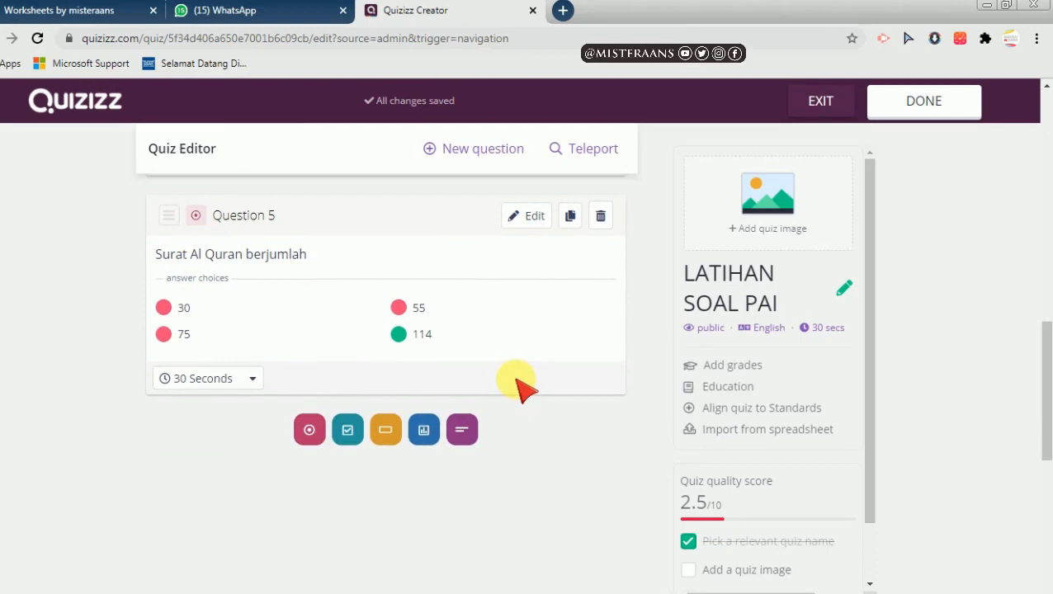
pyautogui.scroll(10, 517, 381)
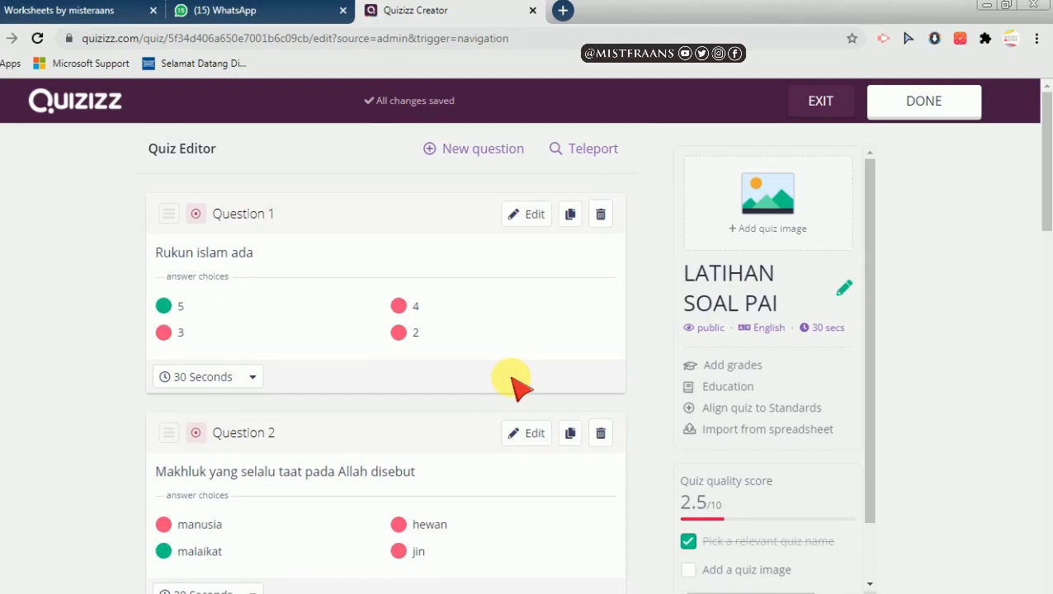
pyautogui.scroll(-3, 556, 254)
pyautogui.scroll(3, 629, 348)
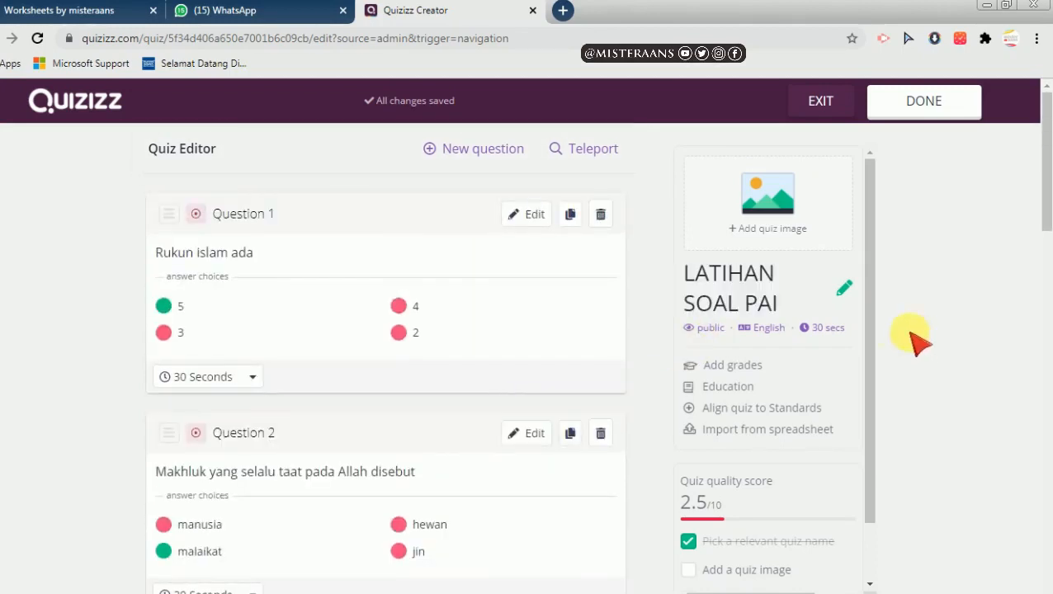
pyautogui.scroll(-1, 804, 504)
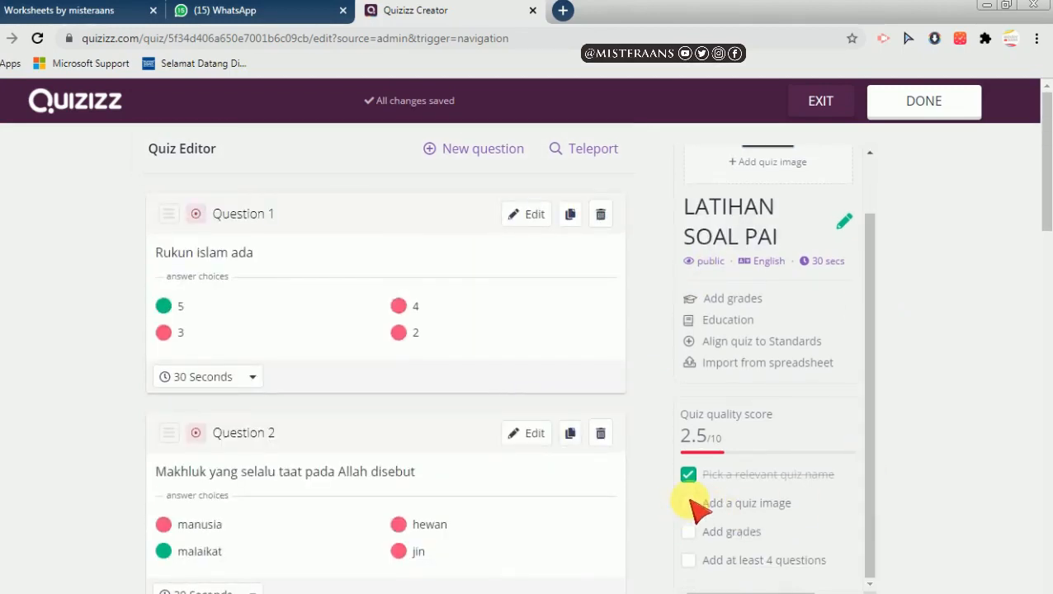
pyautogui.scroll(1, 776, 335)
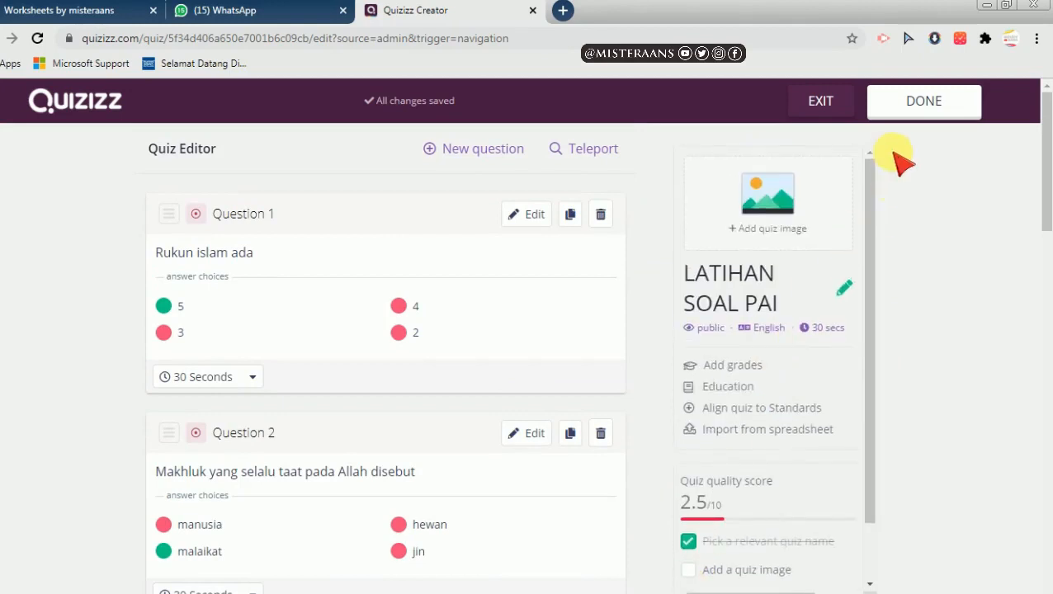
# Finish editing the questions and add the picture "kids muslim" from the Pictures library as the quiz's title image
pyautogui.click(941, 109)
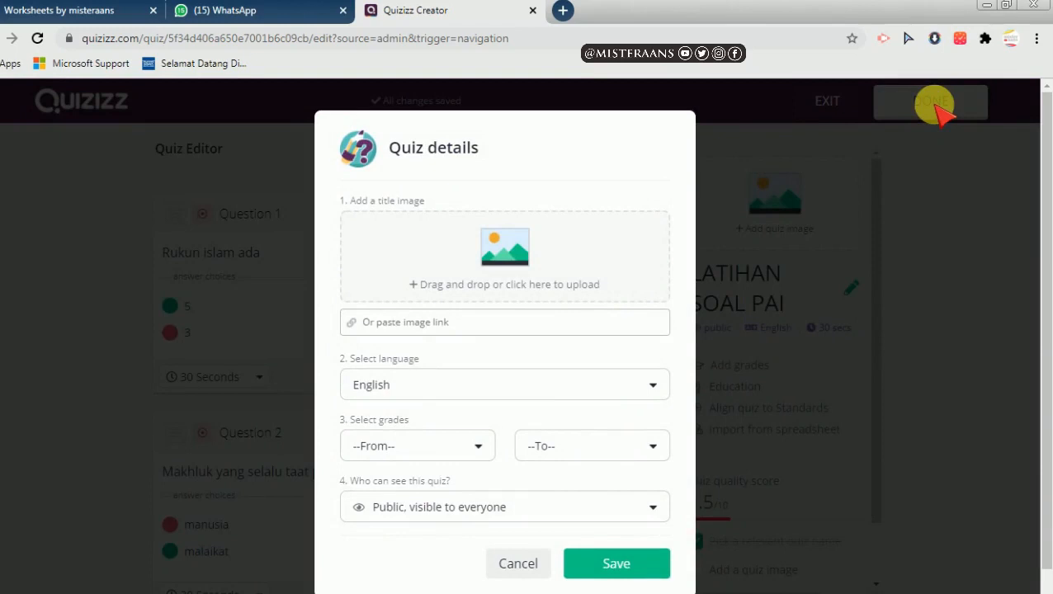
pyautogui.click(452, 262)
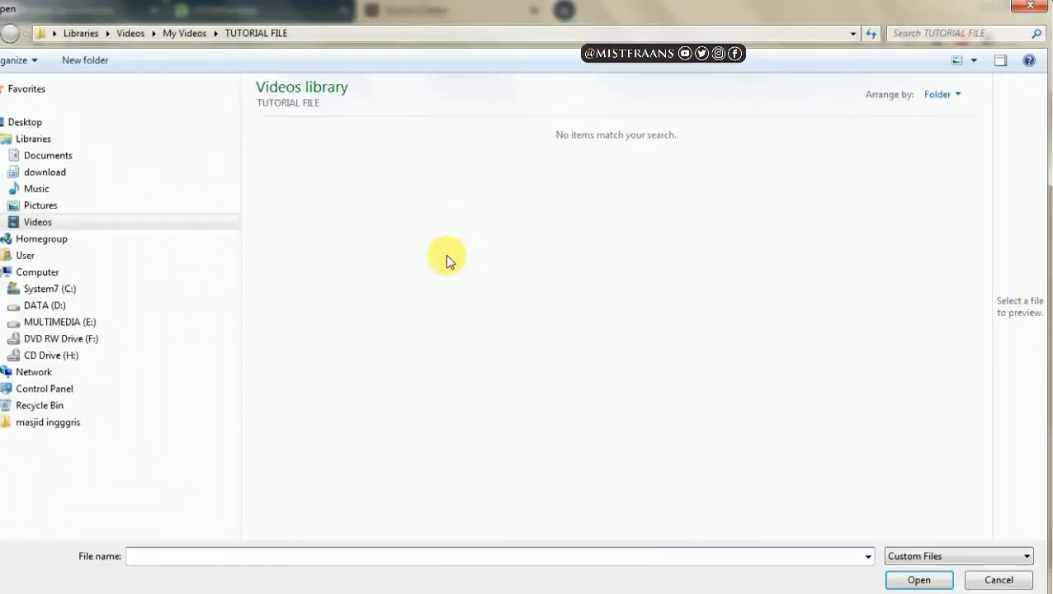
pyautogui.click(17, 213)
pyautogui.click(388, 347)
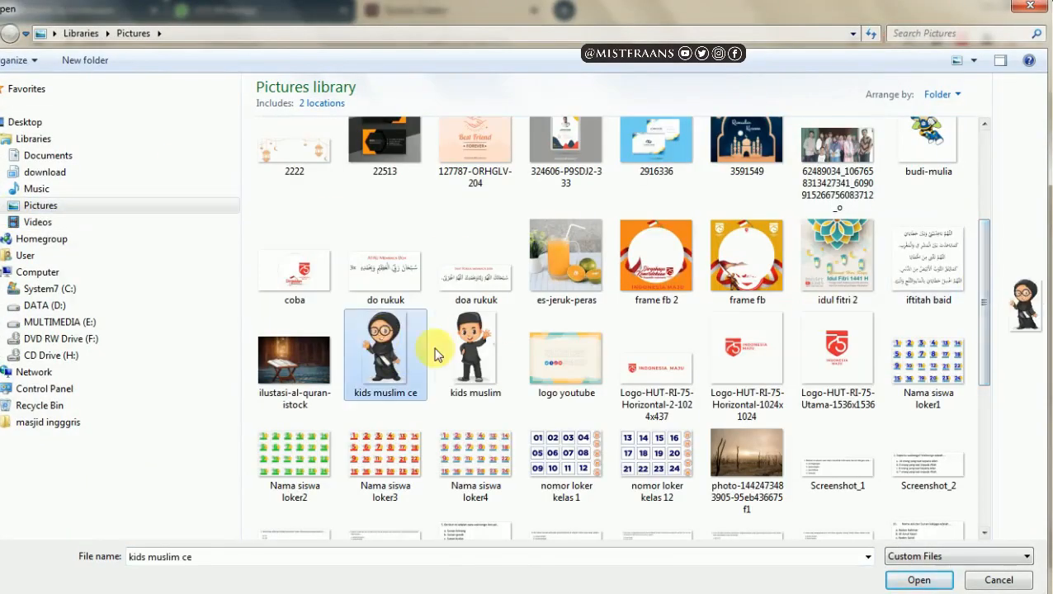
pyautogui.click(466, 350)
pyautogui.click(907, 580)
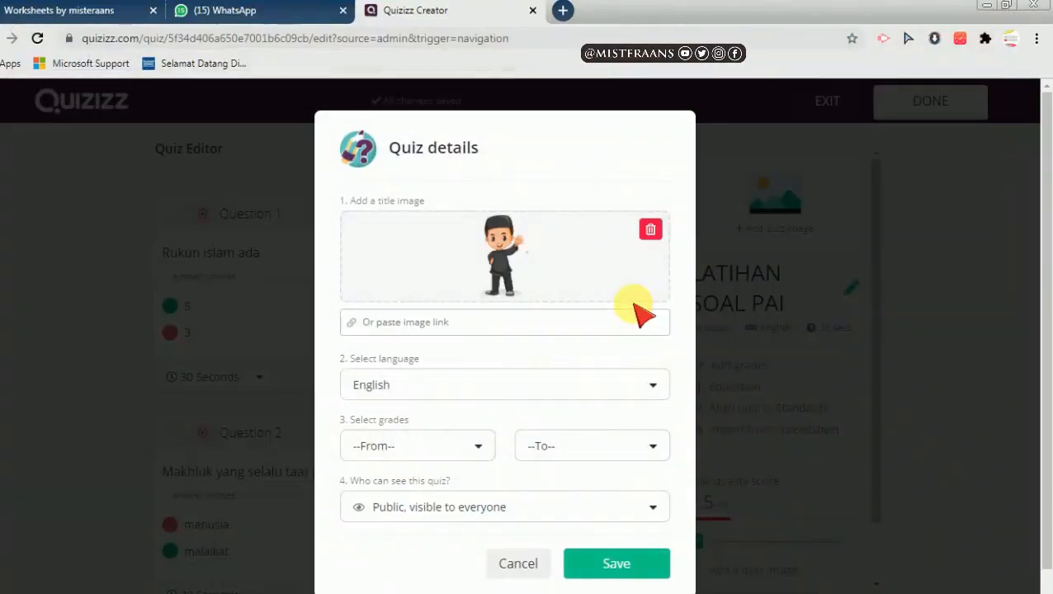
# Set the quiz language to Indonesian in the quiz details
pyautogui.click(416, 388)
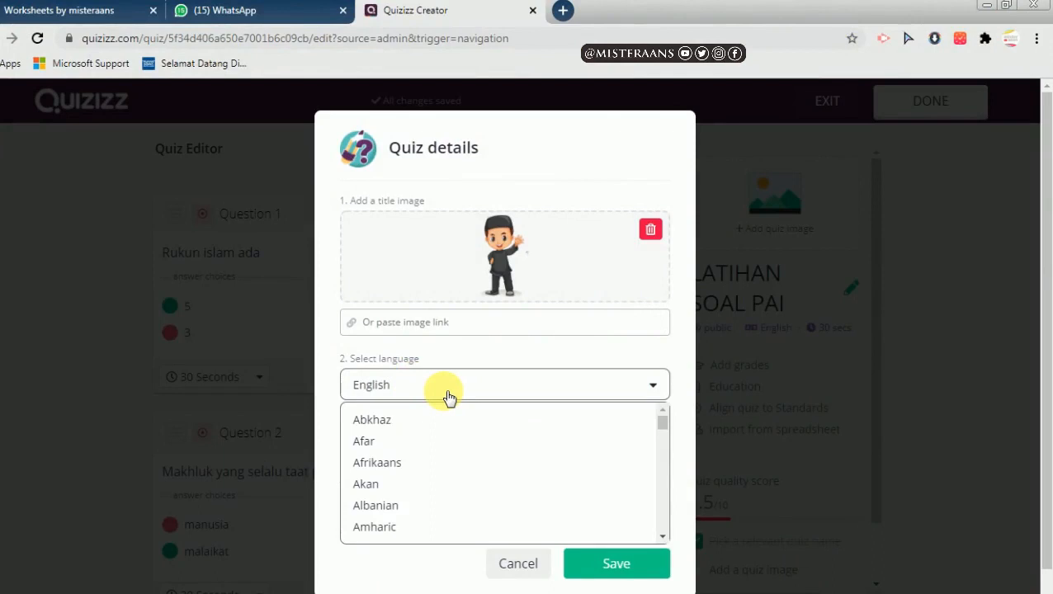
pyautogui.moveTo(661, 422); pyautogui.dragTo(657, 477)
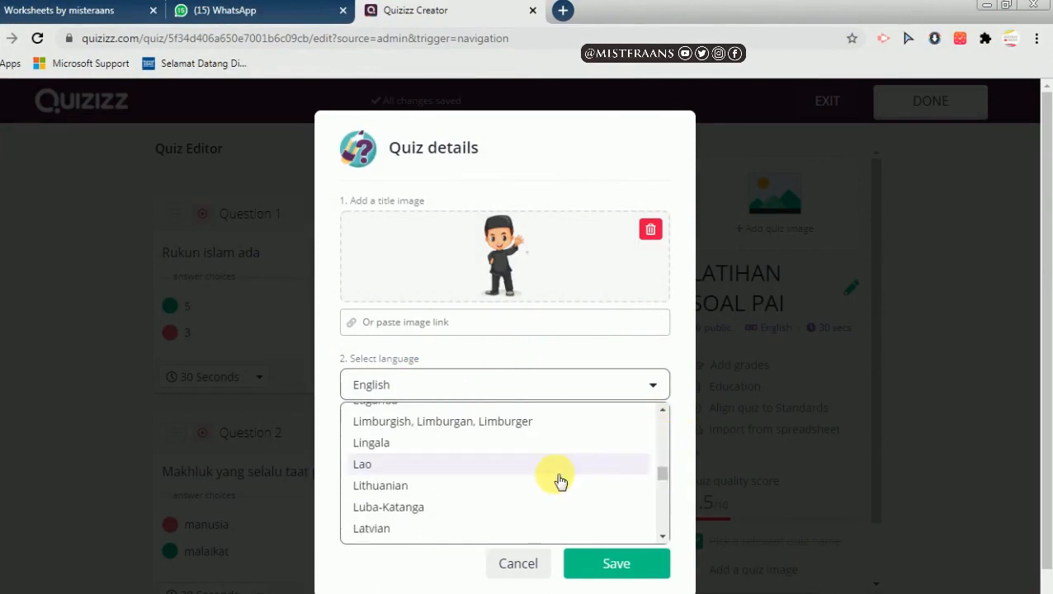
pyautogui.scroll(3, 557, 480)
pyautogui.scroll(3, 557, 480)
pyautogui.scroll(2, 557, 480)
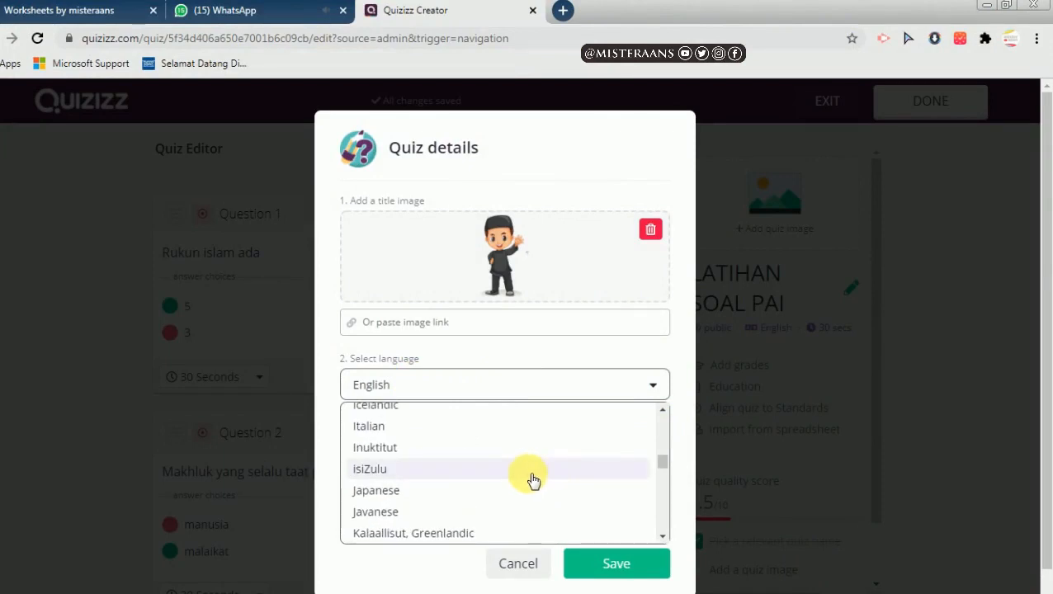
pyautogui.scroll(3, 501, 475)
pyautogui.scroll(2, 398, 505)
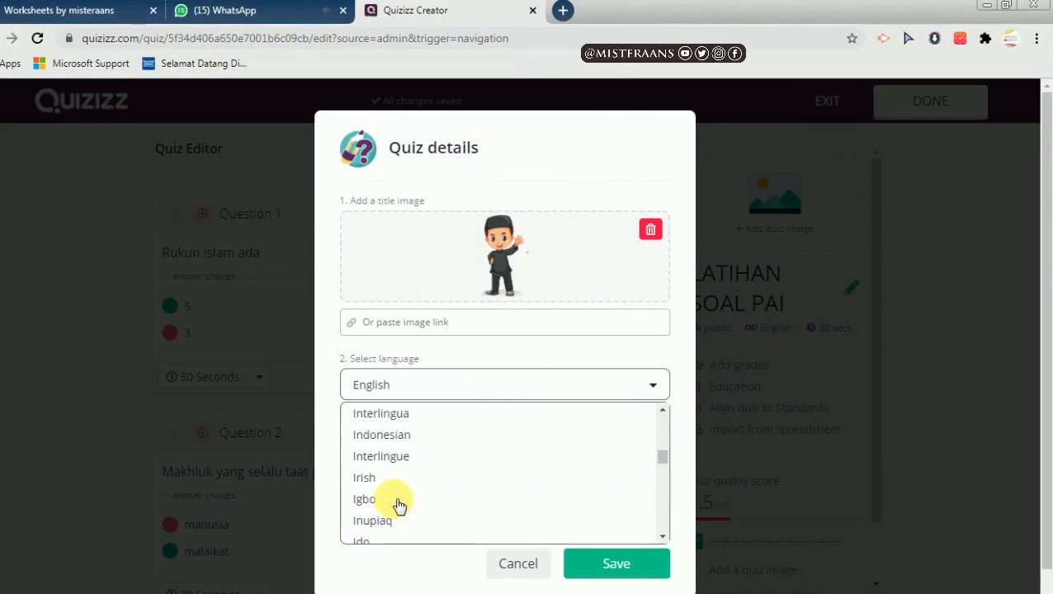
pyautogui.click(404, 436)
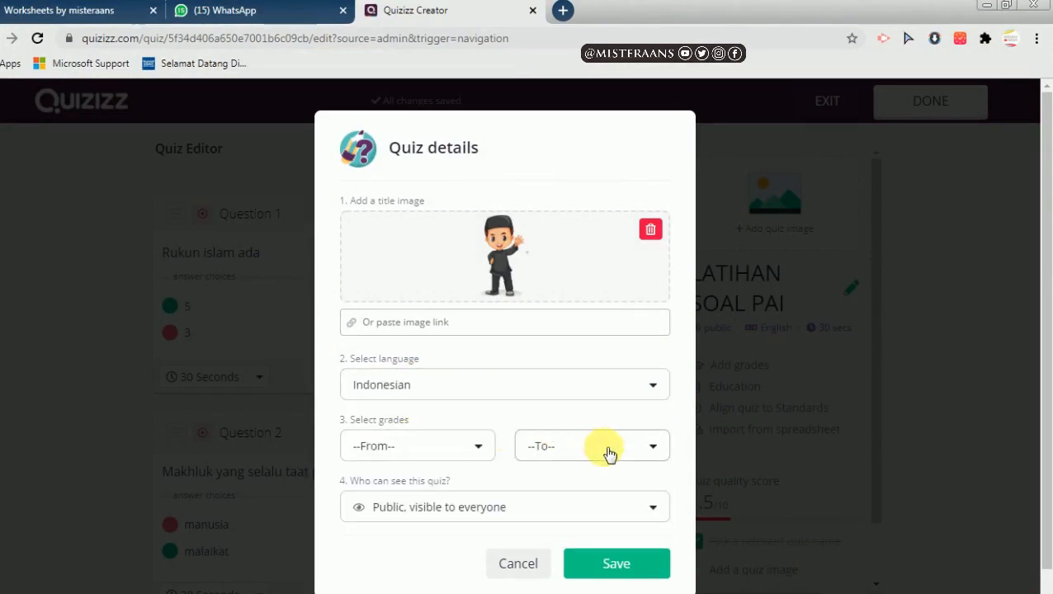
# Set the quiz's grade range from 2nd to 3rd
pyautogui.click(477, 447)
pyautogui.click(370, 530)
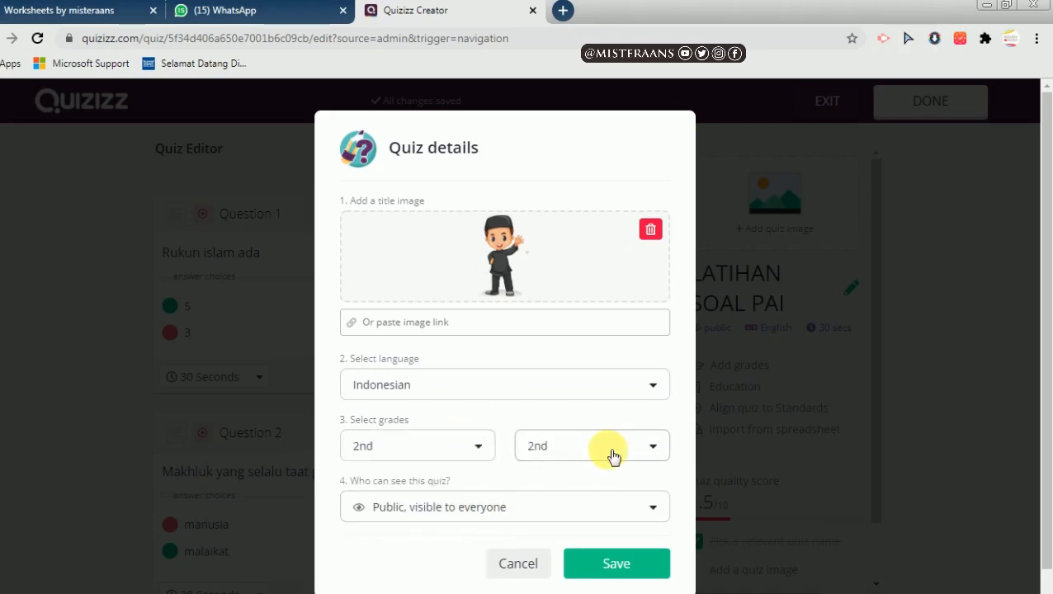
pyautogui.click(609, 453)
pyautogui.click(536, 549)
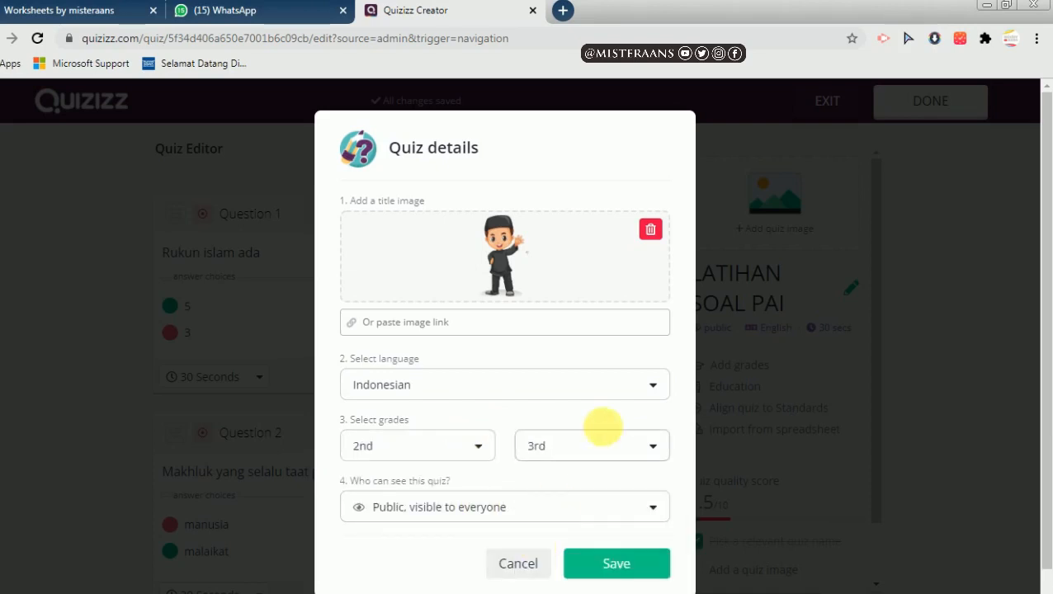
# Check the visibility options, keep the quiz public and visible to everyone, and save the quiz details
pyautogui.click(558, 496)
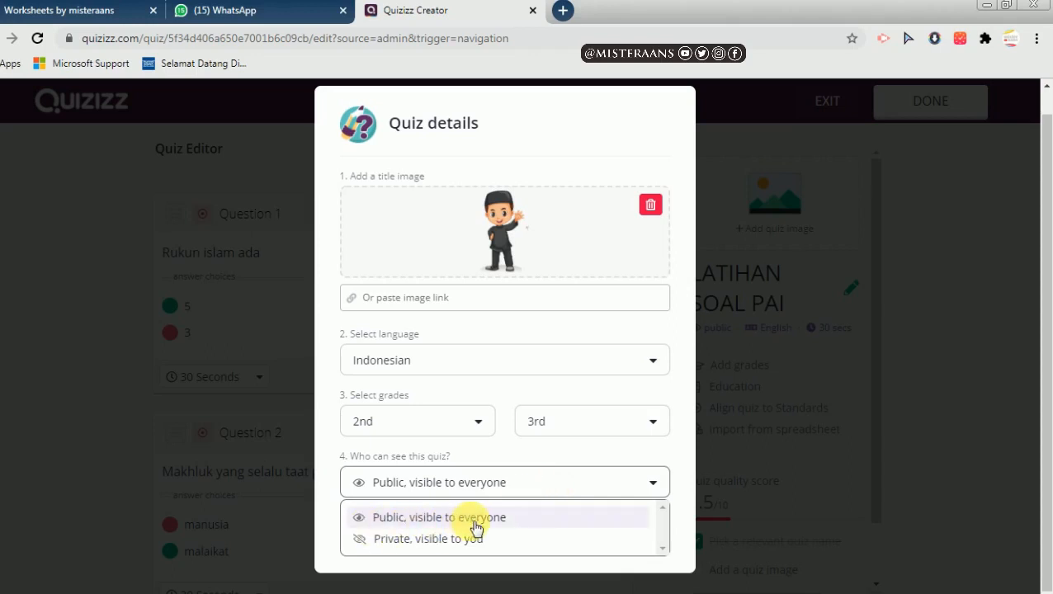
pyautogui.click(599, 460)
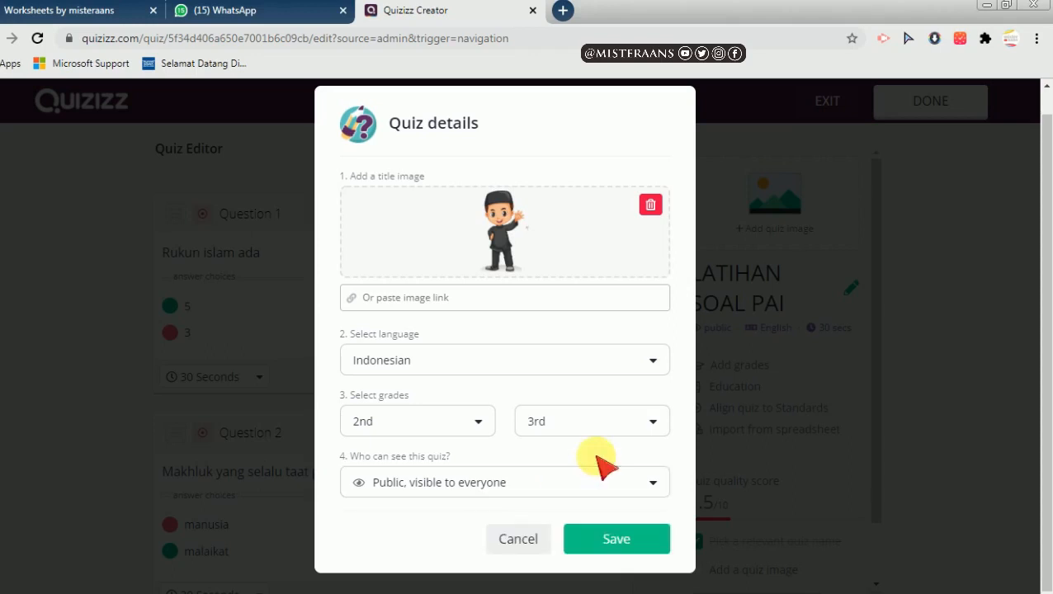
pyautogui.click(601, 484)
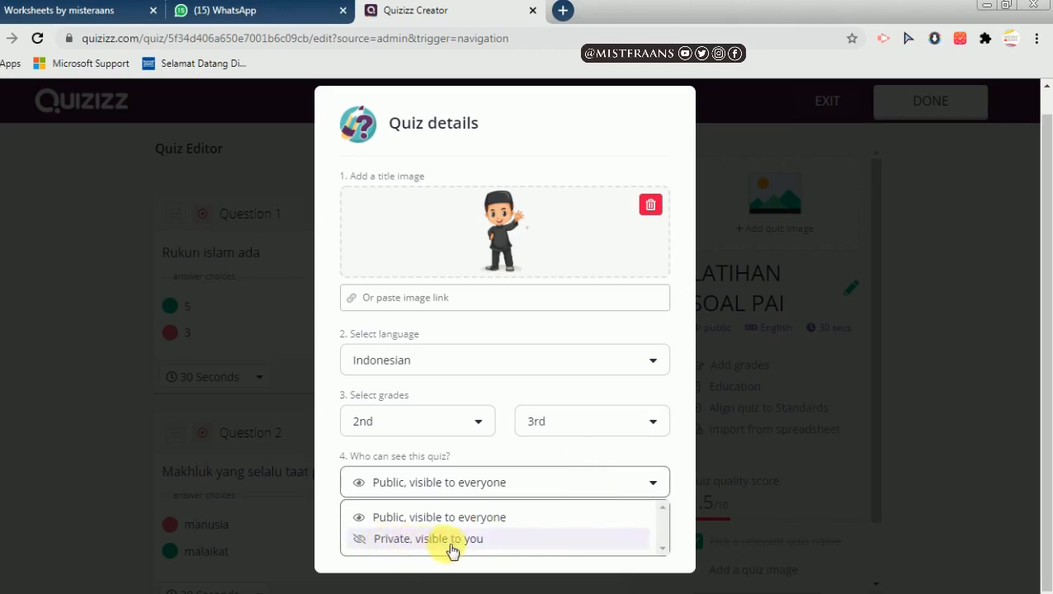
pyautogui.click(585, 477)
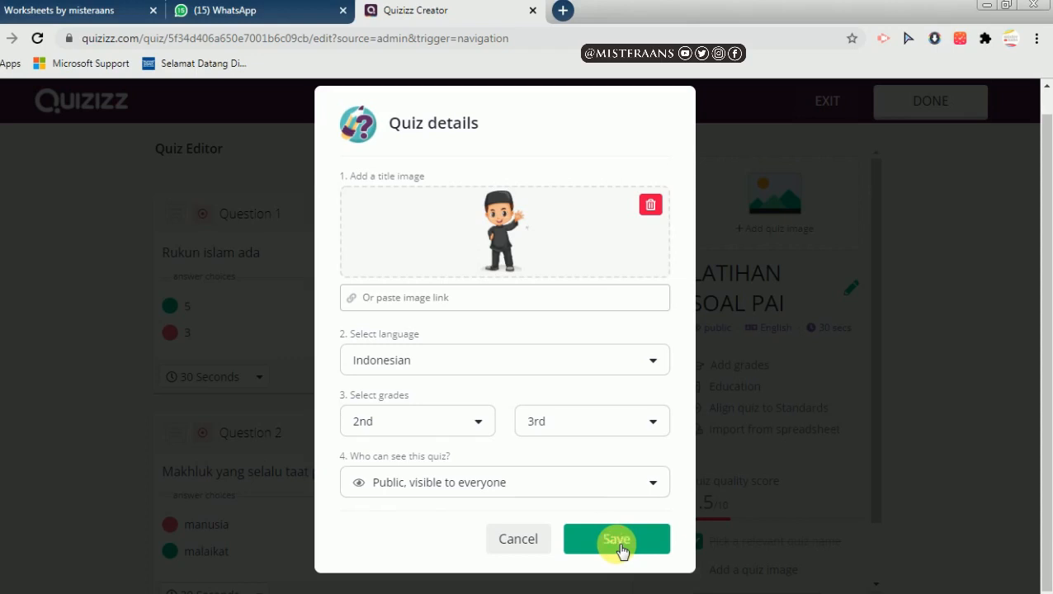
pyautogui.click(618, 544)
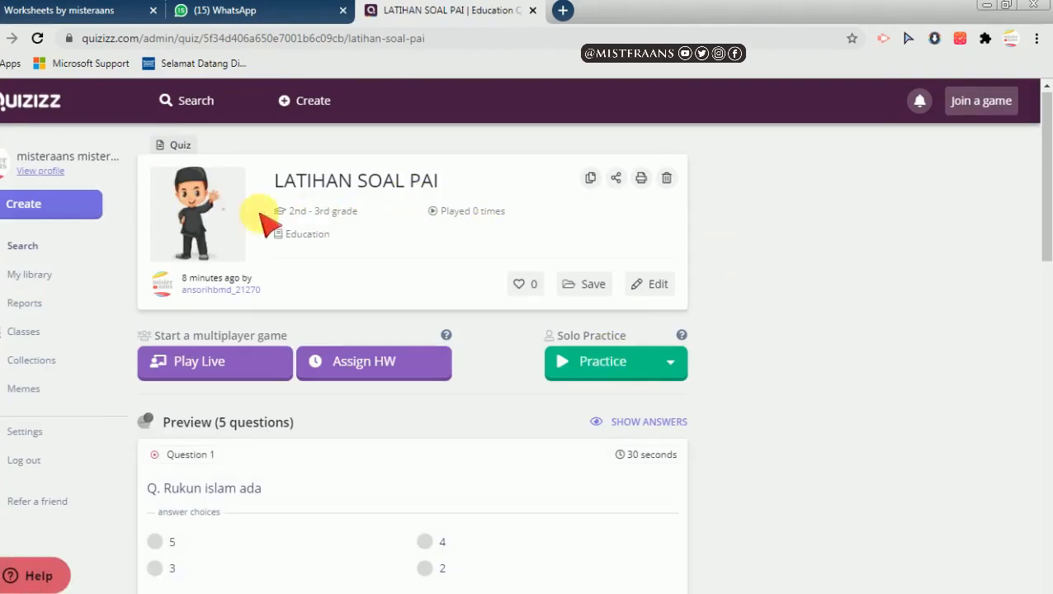
# Review the quiz's question preview and start a live multiplayer game of LATIHAN SOAL PAI
pyautogui.scroll(-3, 705, 313)
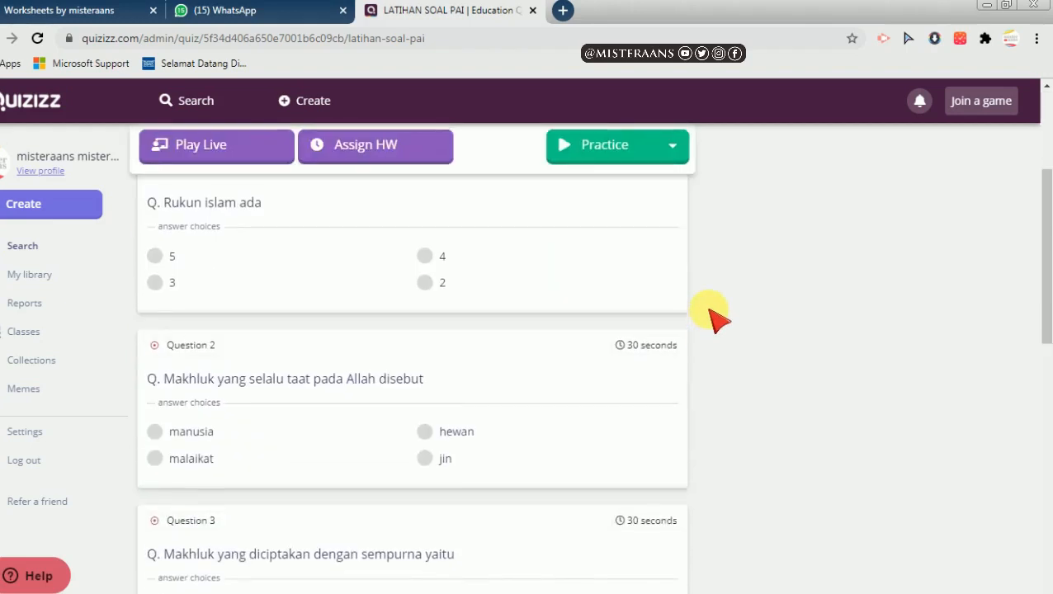
pyautogui.scroll(-3, 230, 282)
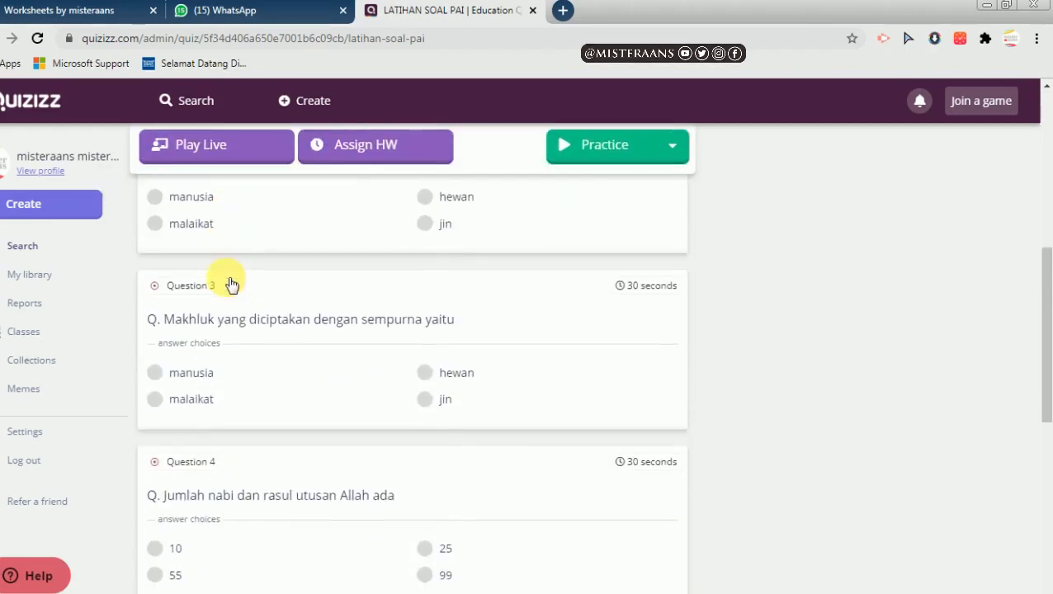
pyautogui.scroll(-3, 299, 284)
pyautogui.scroll(10, 528, 350)
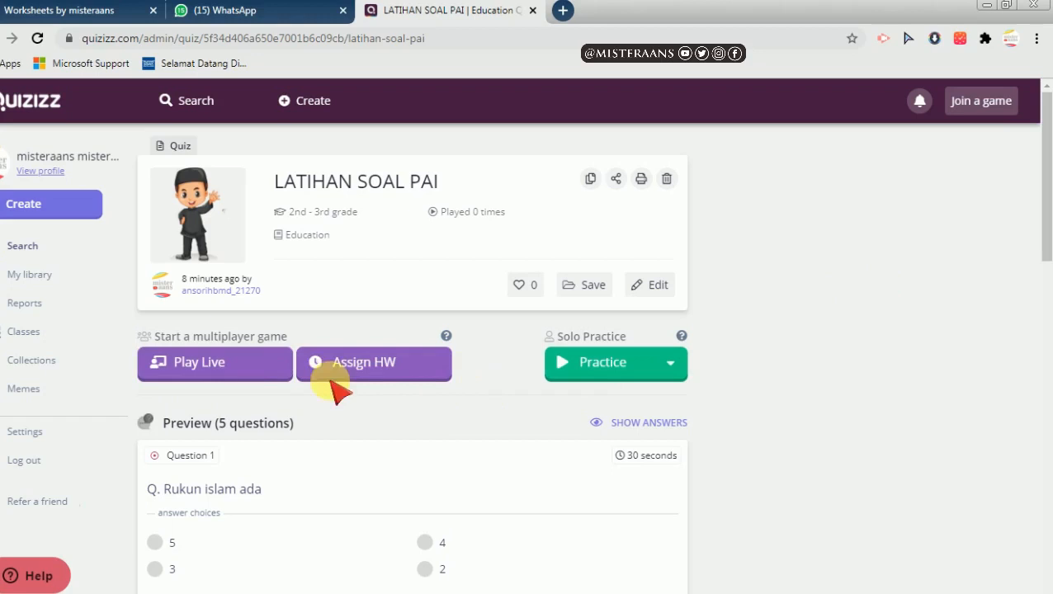
pyautogui.click(197, 378)
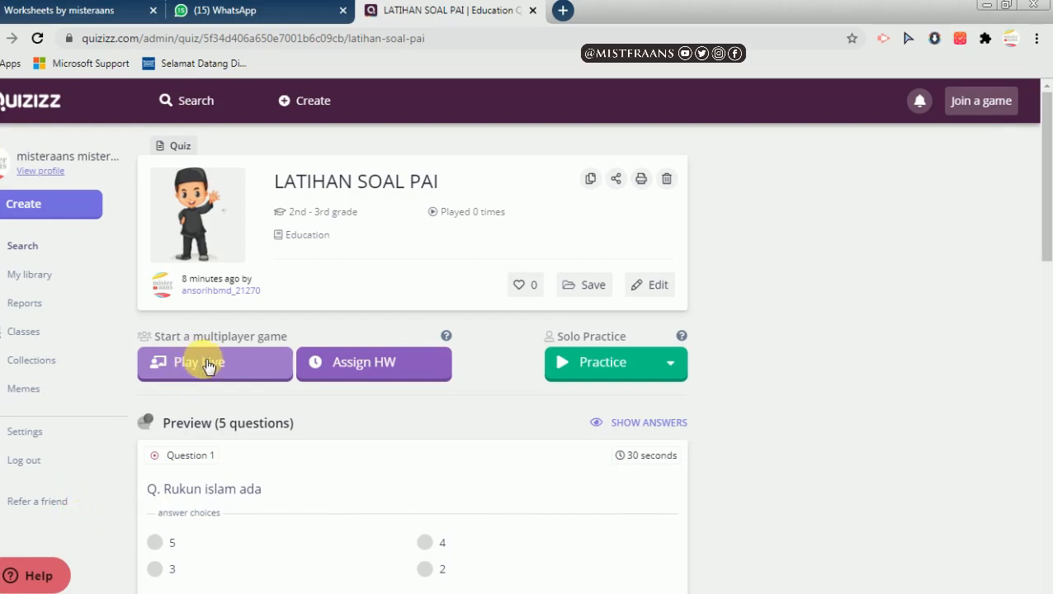
pyautogui.click(207, 363)
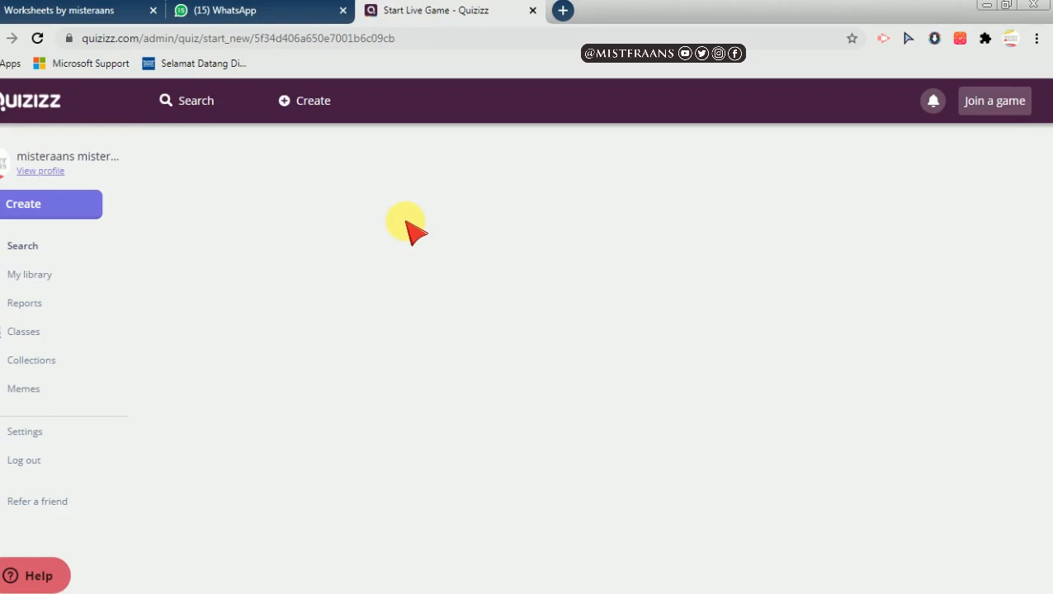
# Compare the Team and Test game modes and choose Classic for the live game
pyautogui.scroll(-2, 535, 387)
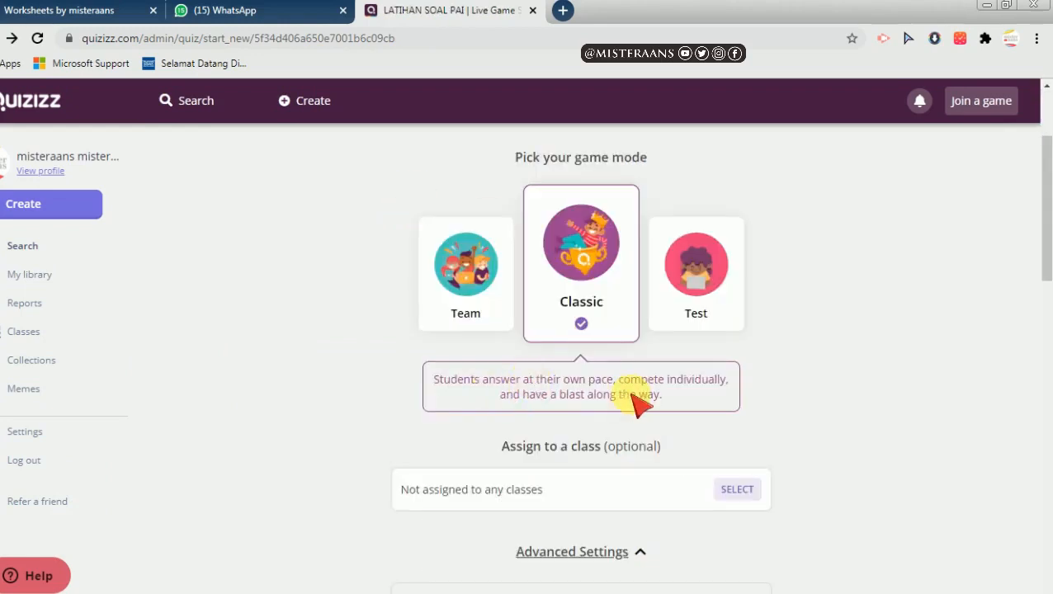
pyautogui.click(462, 264)
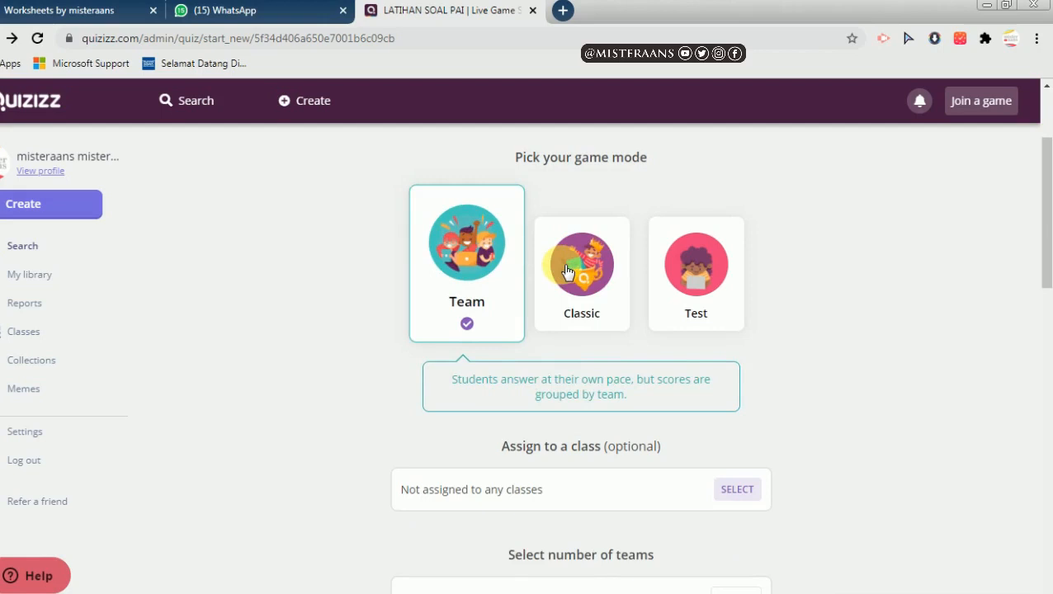
pyautogui.click(565, 271)
pyautogui.click(685, 285)
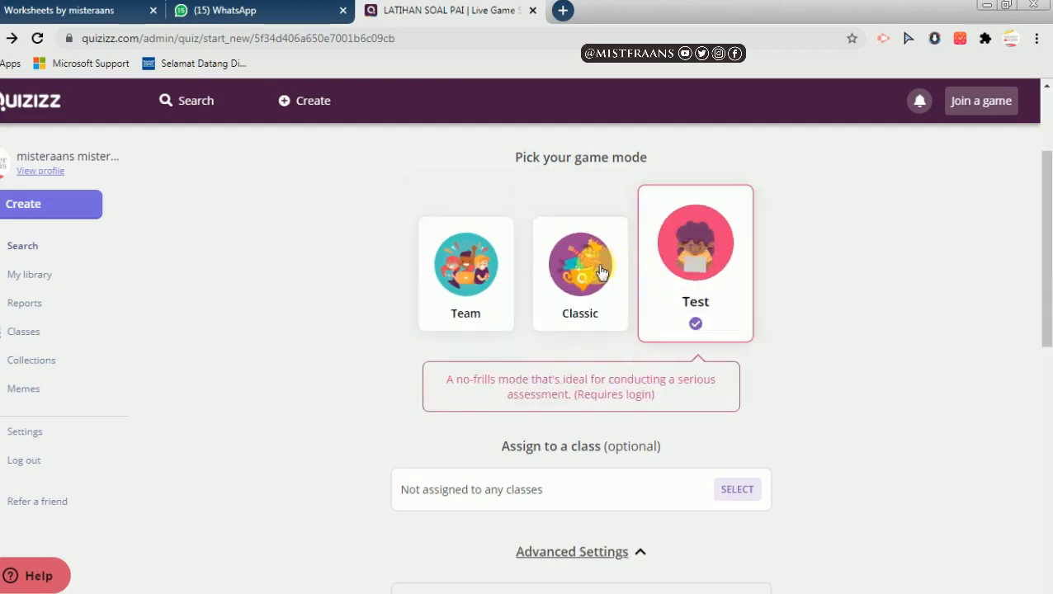
pyautogui.click(598, 269)
# Check the class assignment options for the game and leave it unassigned to any class
pyautogui.scroll(-2, 643, 396)
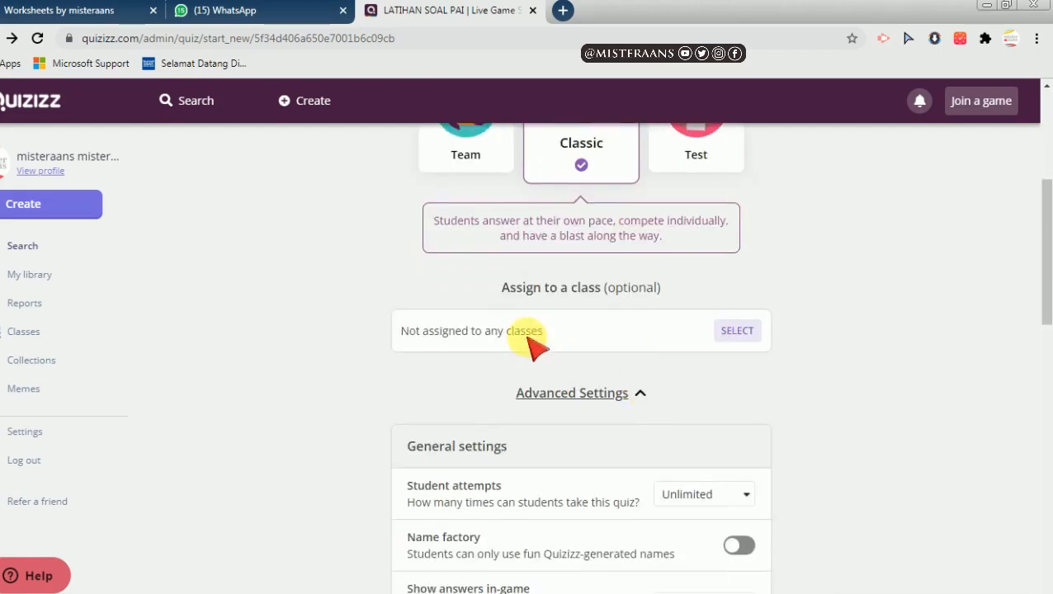
pyautogui.click(738, 332)
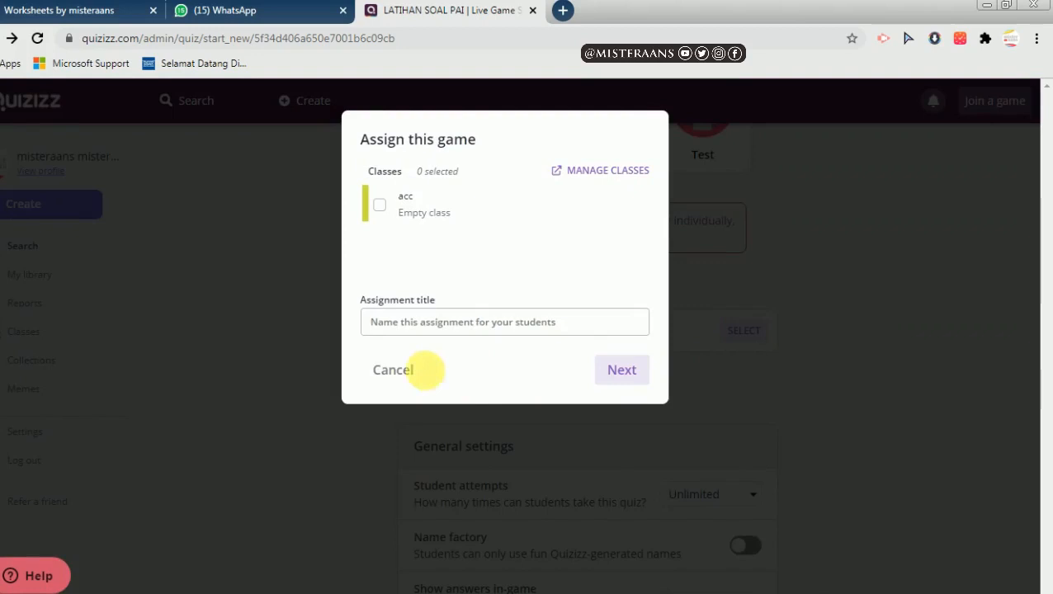
pyautogui.click(392, 370)
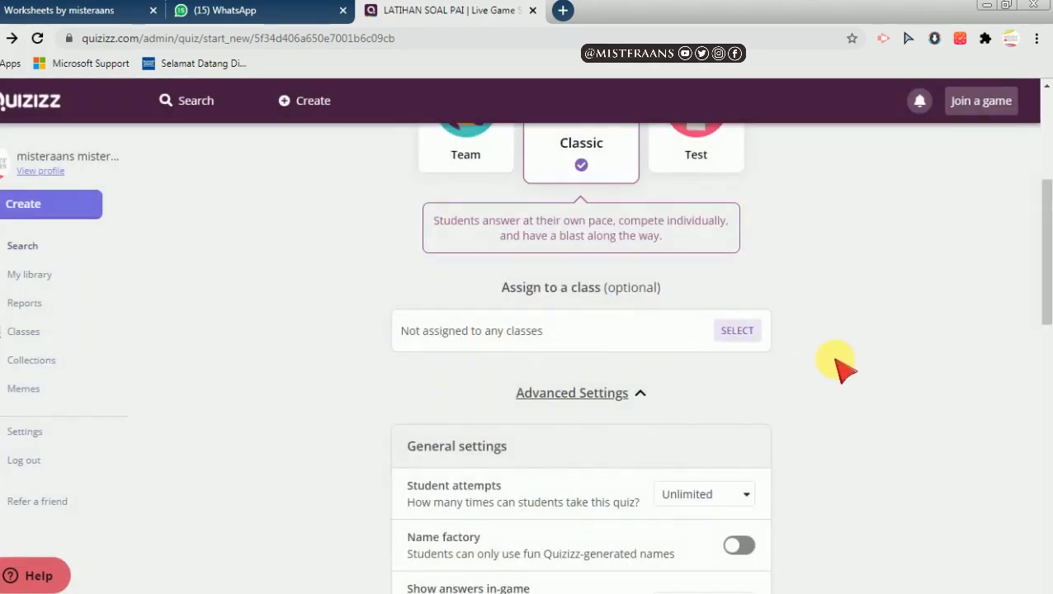
# Check the general settings' choices for student attempts and for showing answers in-game and post-game, leaving them as they are
pyautogui.scroll(1, 799, 364)
pyautogui.scroll(-2, 798, 364)
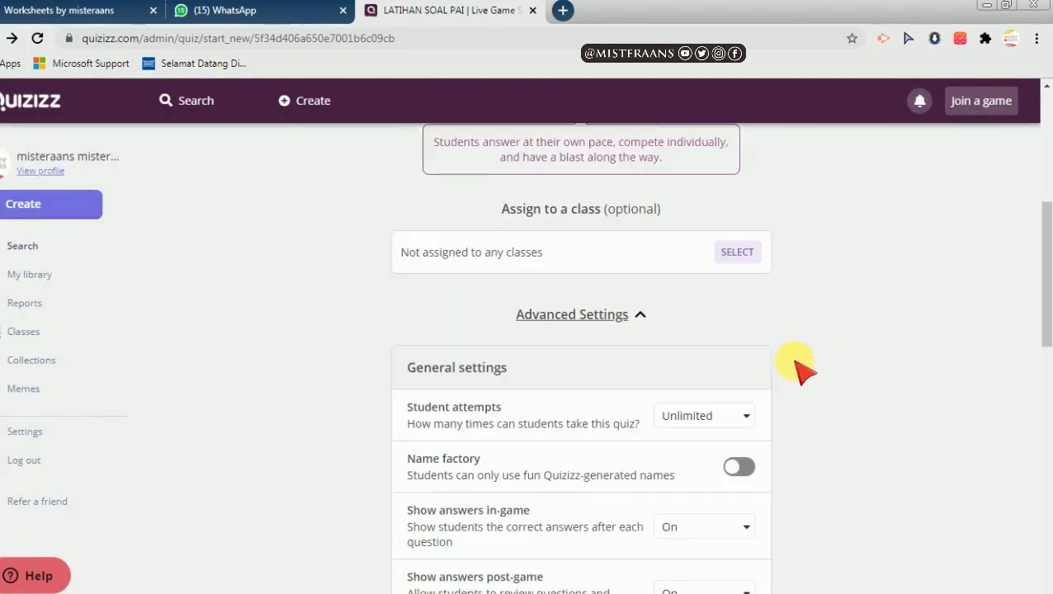
pyautogui.scroll(-1, 833, 396)
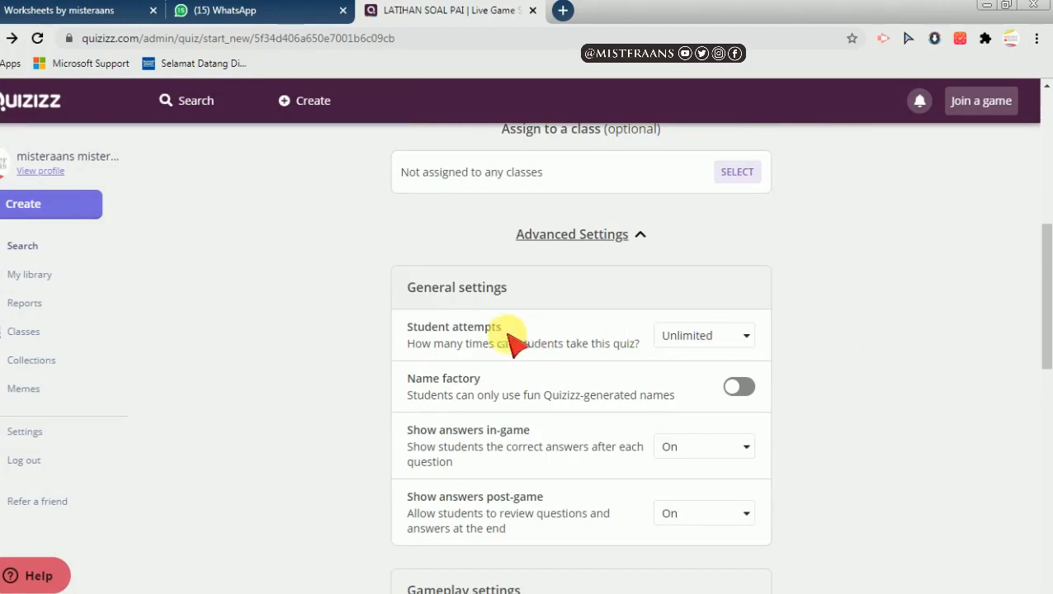
pyautogui.click(747, 337)
pyautogui.click(749, 339)
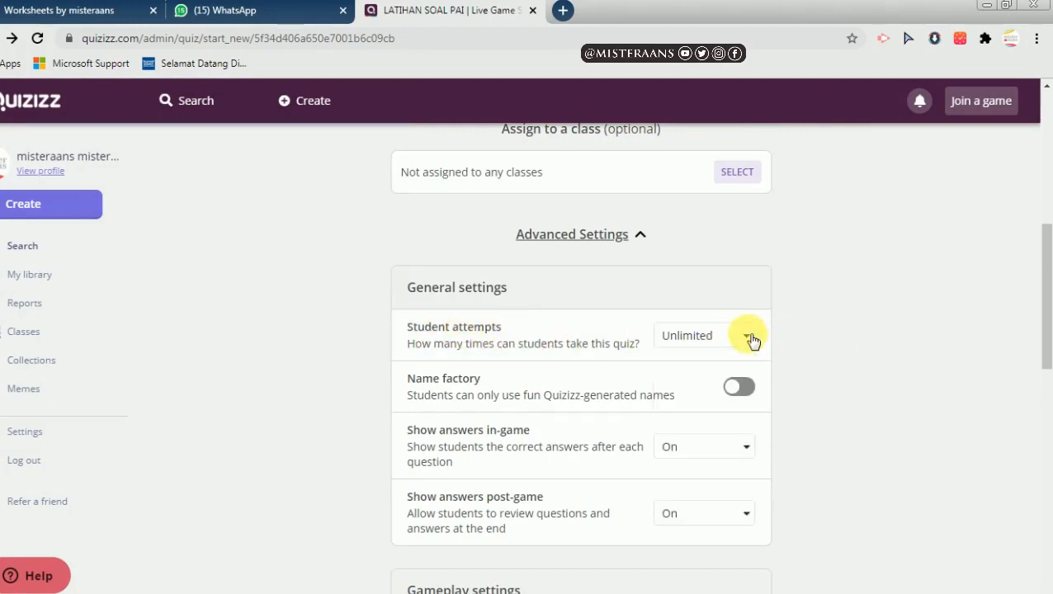
pyautogui.click(751, 340)
pyautogui.click(702, 370)
pyautogui.scroll(-2, 891, 355)
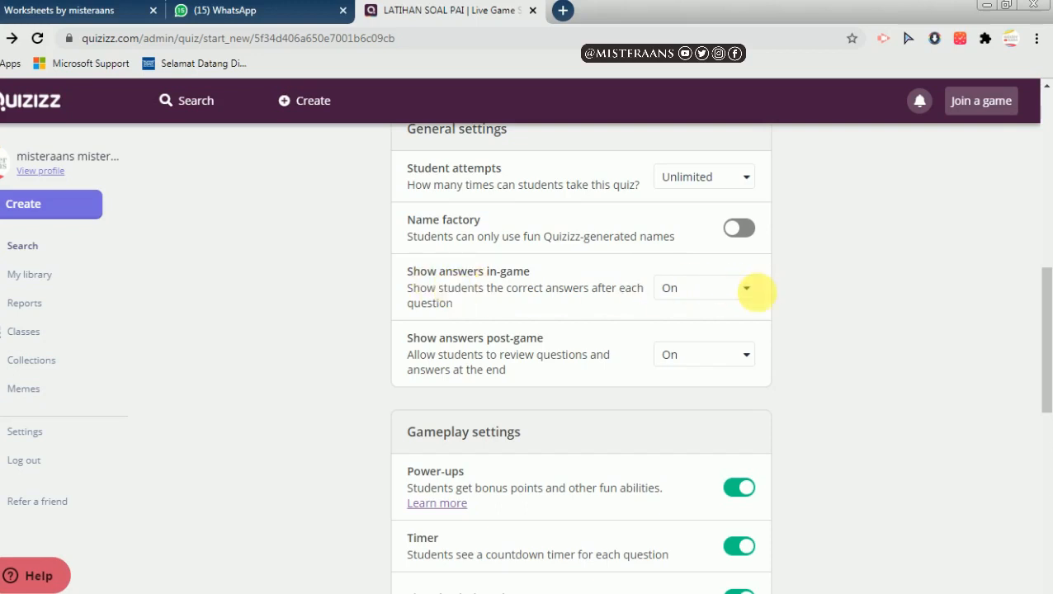
pyautogui.click(749, 289)
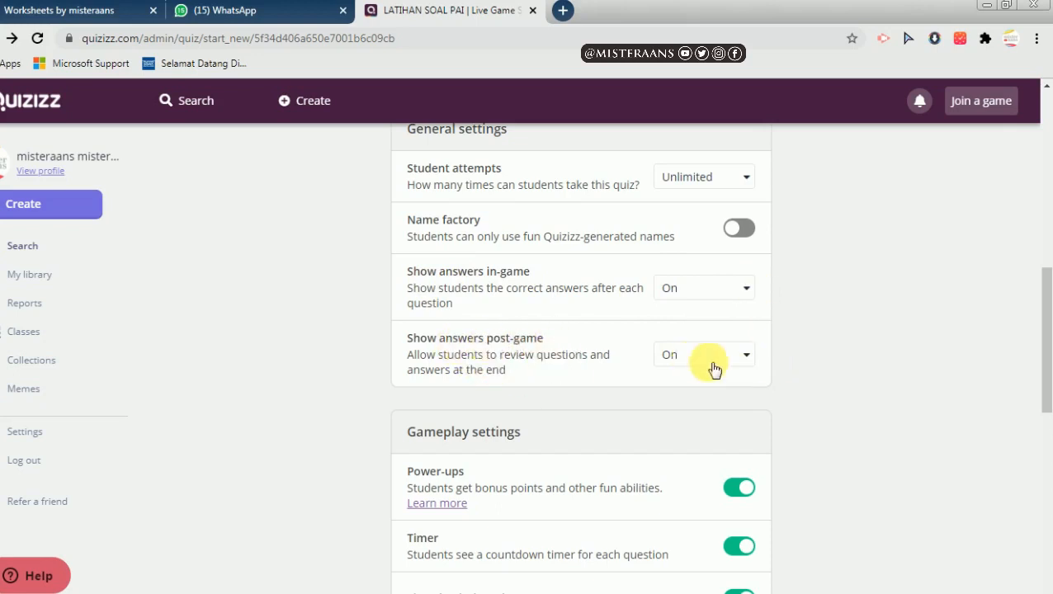
pyautogui.click(749, 355)
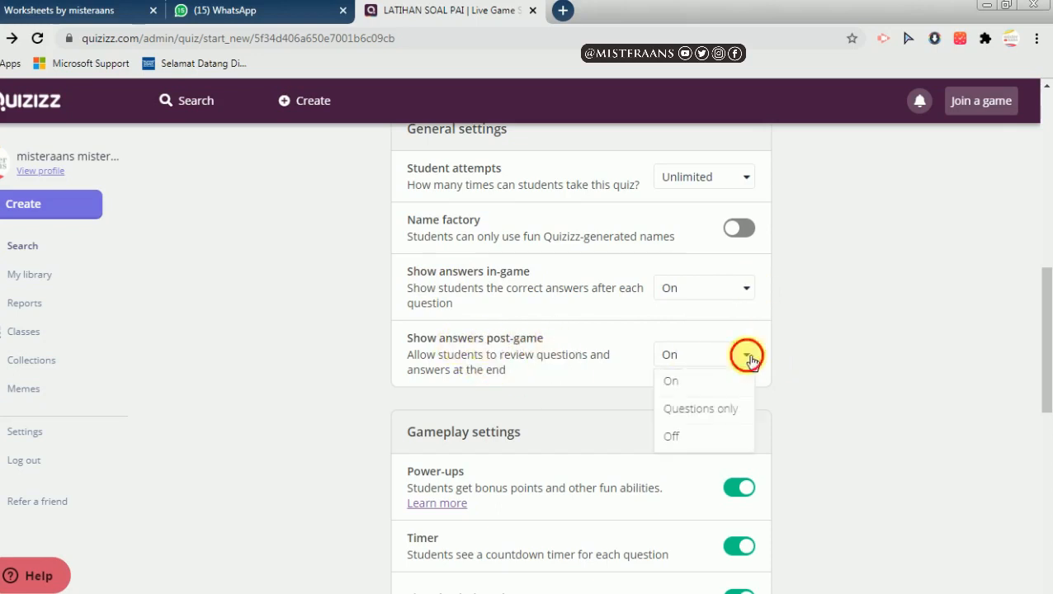
pyautogui.click(748, 358)
# Review the gameplay settings from power-ups and timer to shuffling, redemption question and memes, and browse the available meme sets
pyautogui.scroll(-3, 822, 335)
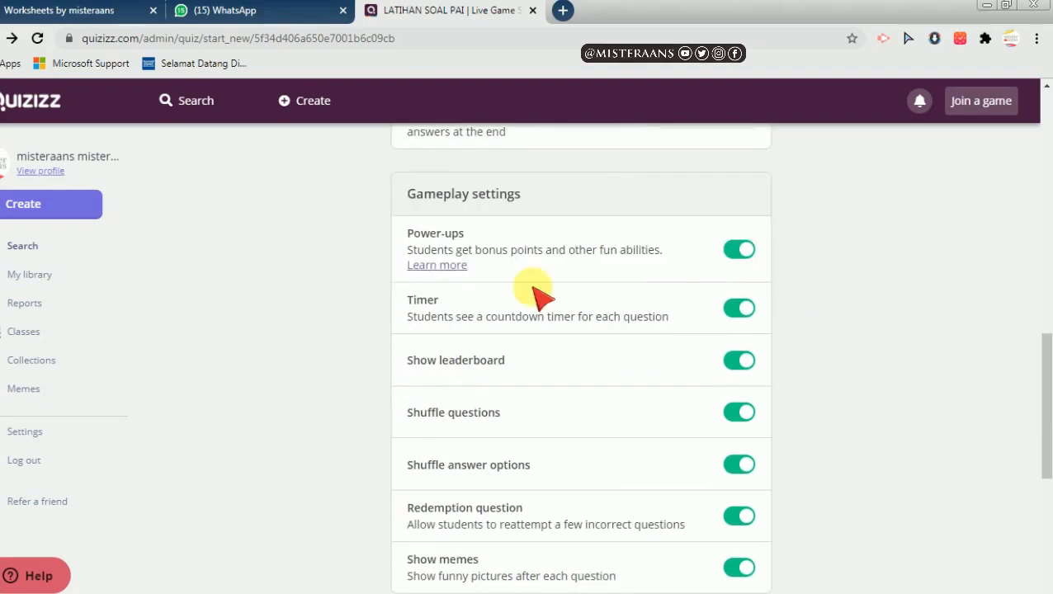
pyautogui.scroll(1, 665, 298)
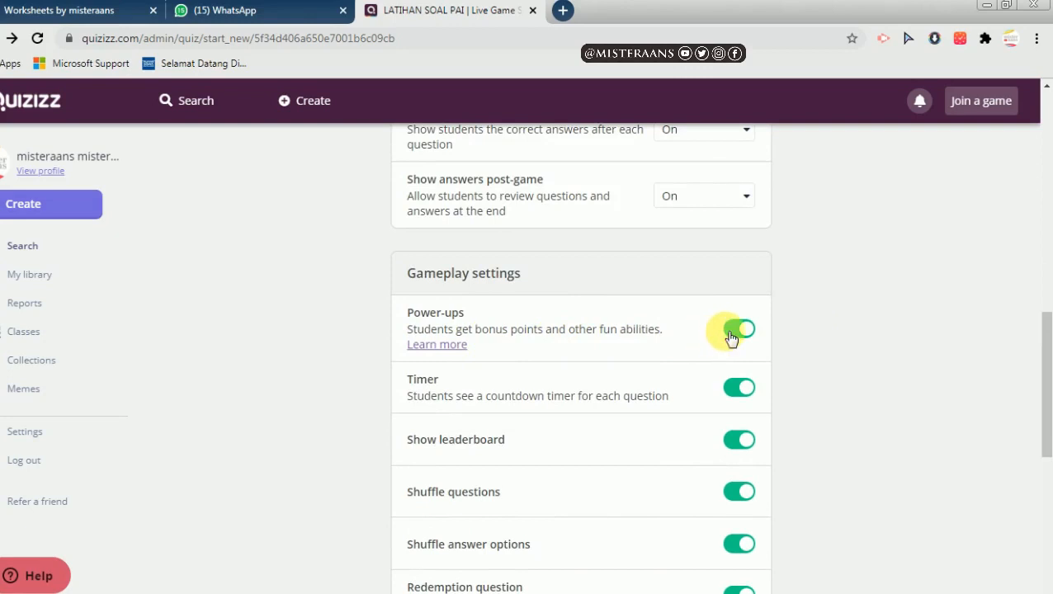
pyautogui.scroll(-1, 730, 337)
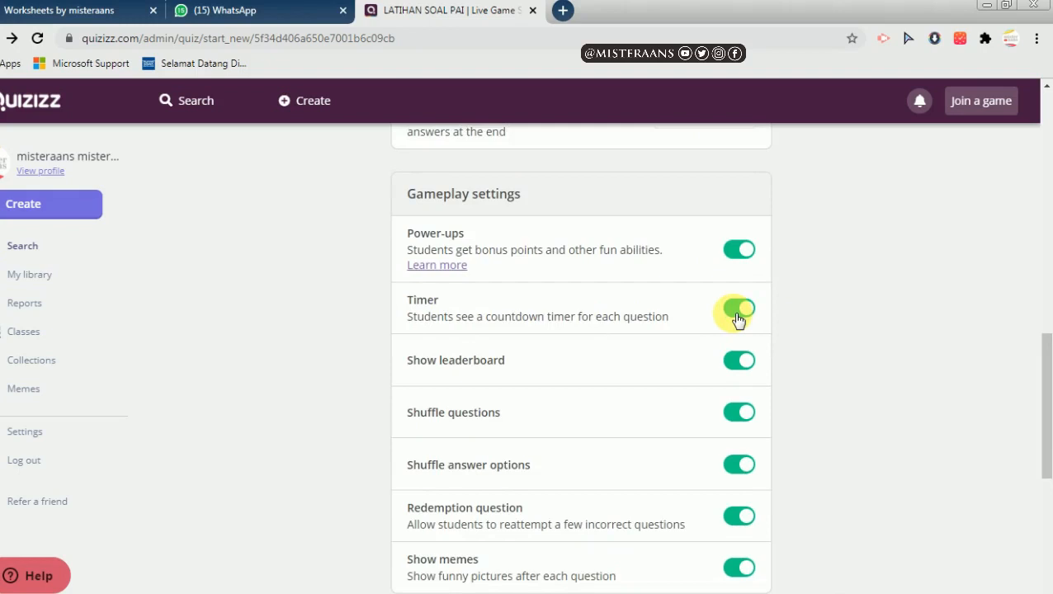
pyautogui.scroll(-1, 737, 320)
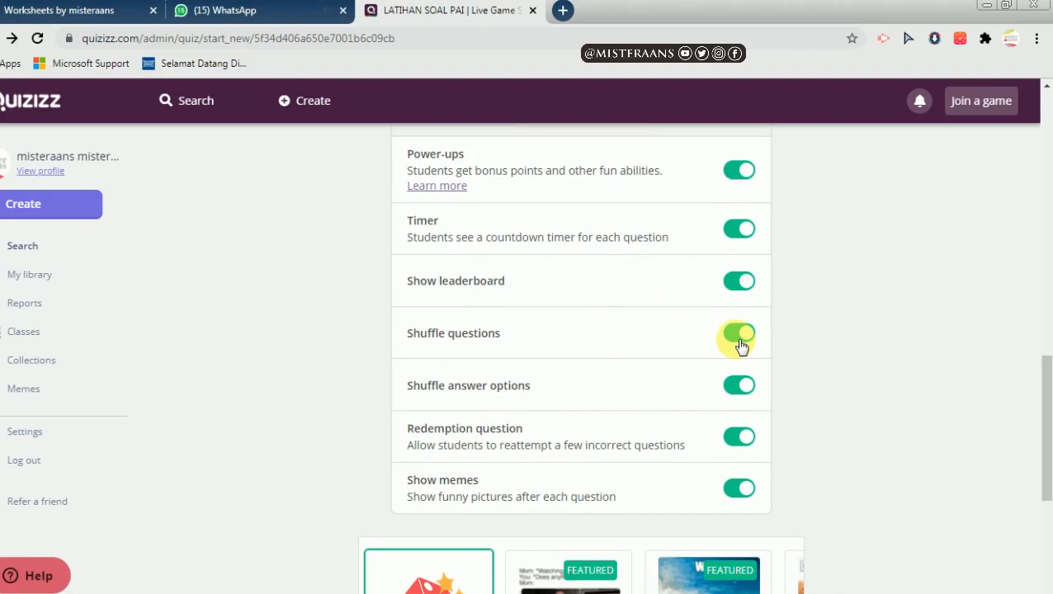
pyautogui.scroll(-1, 740, 344)
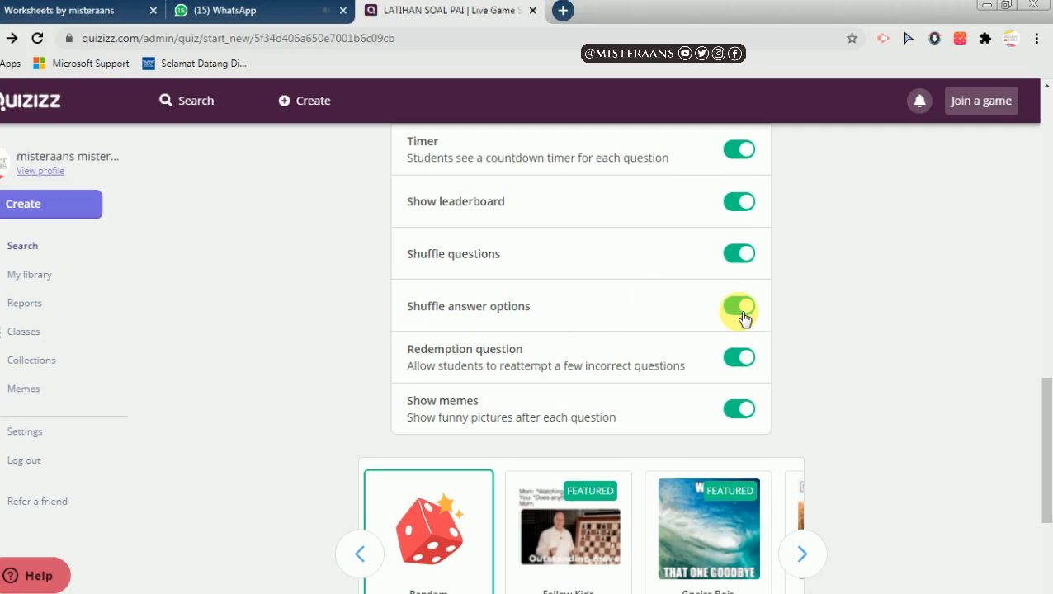
pyautogui.scroll(-1, 618, 357)
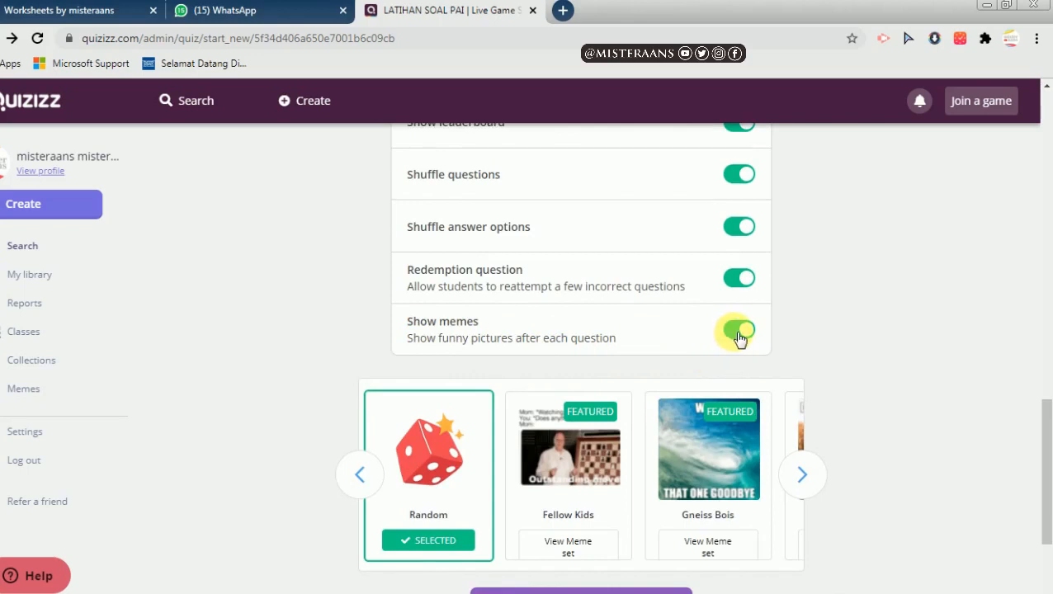
pyautogui.scroll(-3, 739, 337)
pyautogui.click(804, 316)
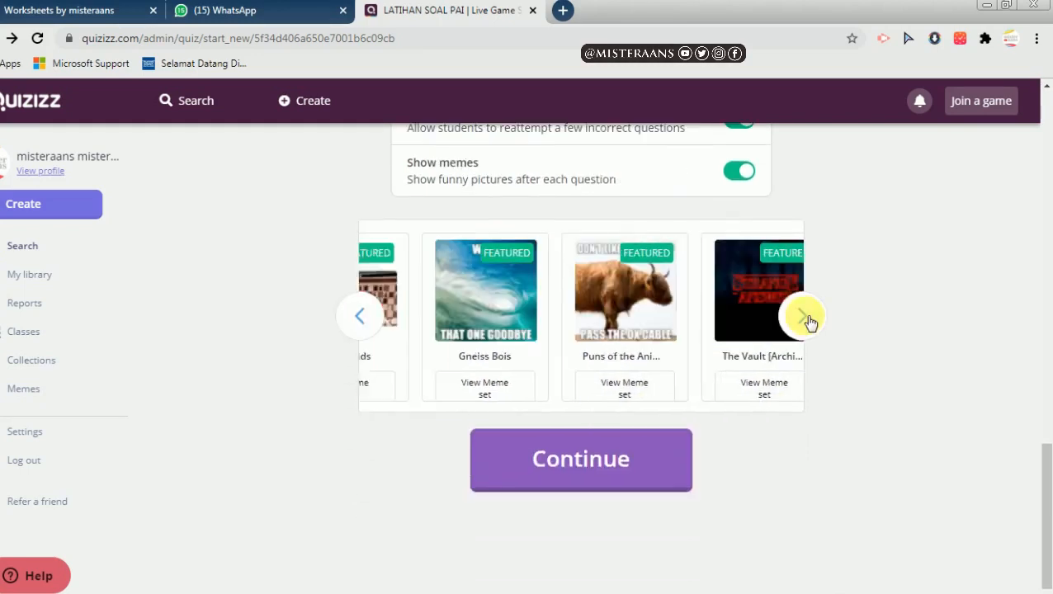
pyautogui.scroll(10, 660, 326)
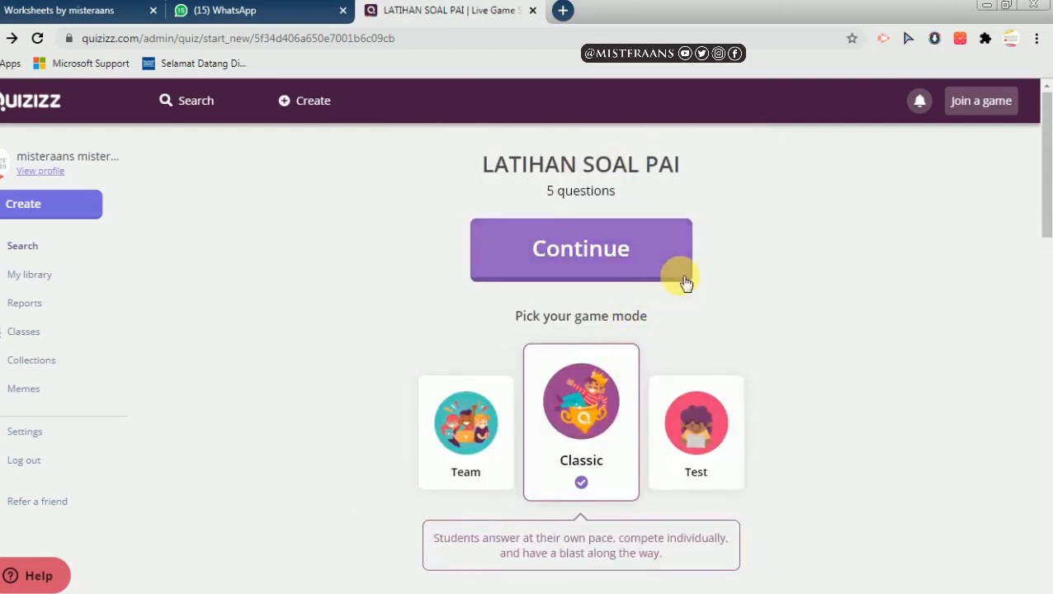
# Continue to the live game's waiting room and copy the game code
pyautogui.scroll(-10, 676, 280)
pyautogui.click(569, 461)
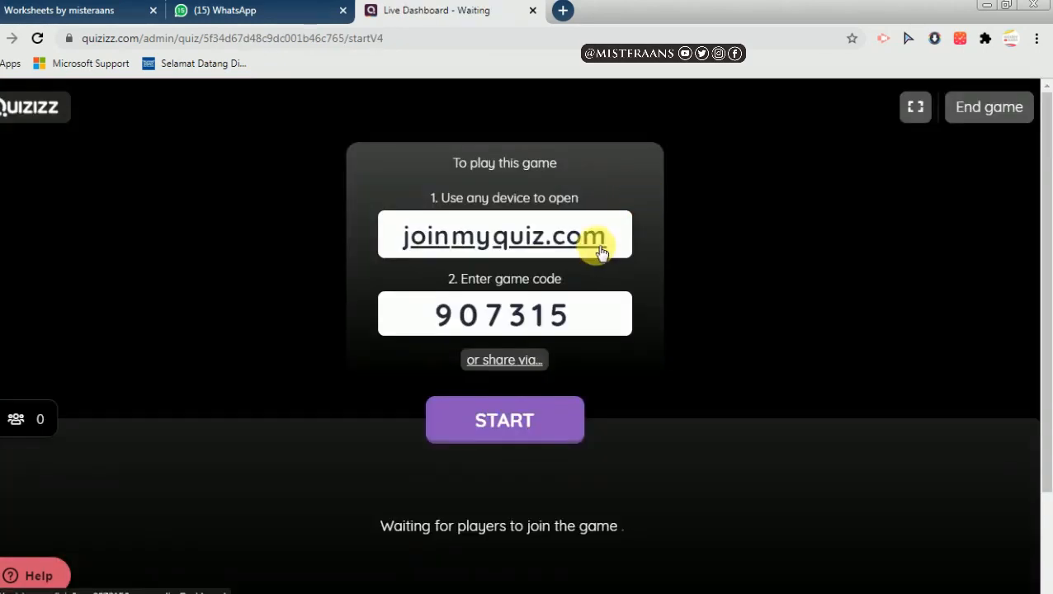
pyautogui.click(404, 307)
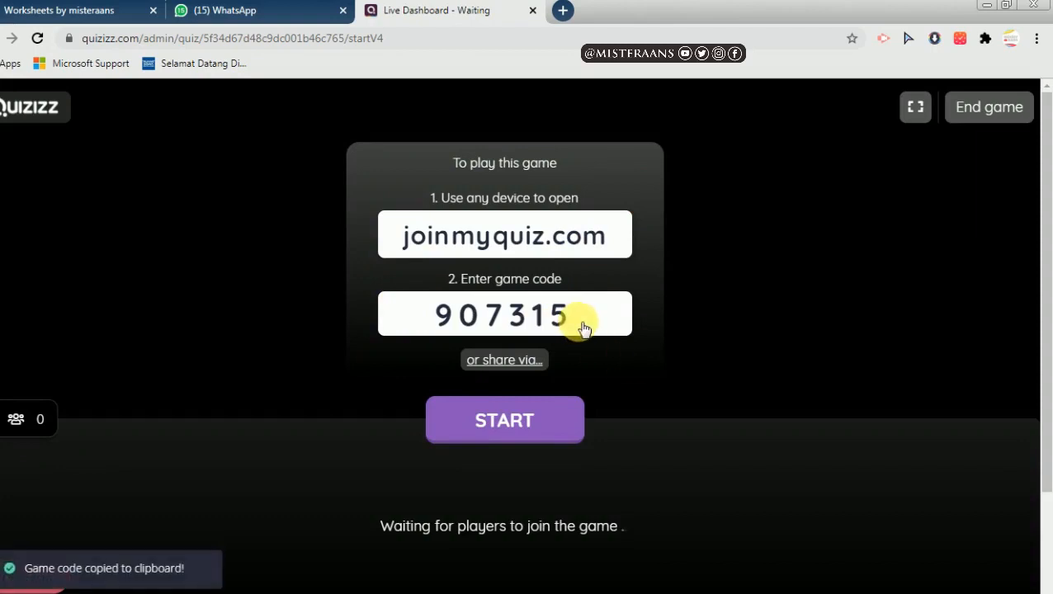
# Close the Office activation wizard and arrange the live dashboard window beside two separate Google browser windows
pyautogui.click(1008, 5)
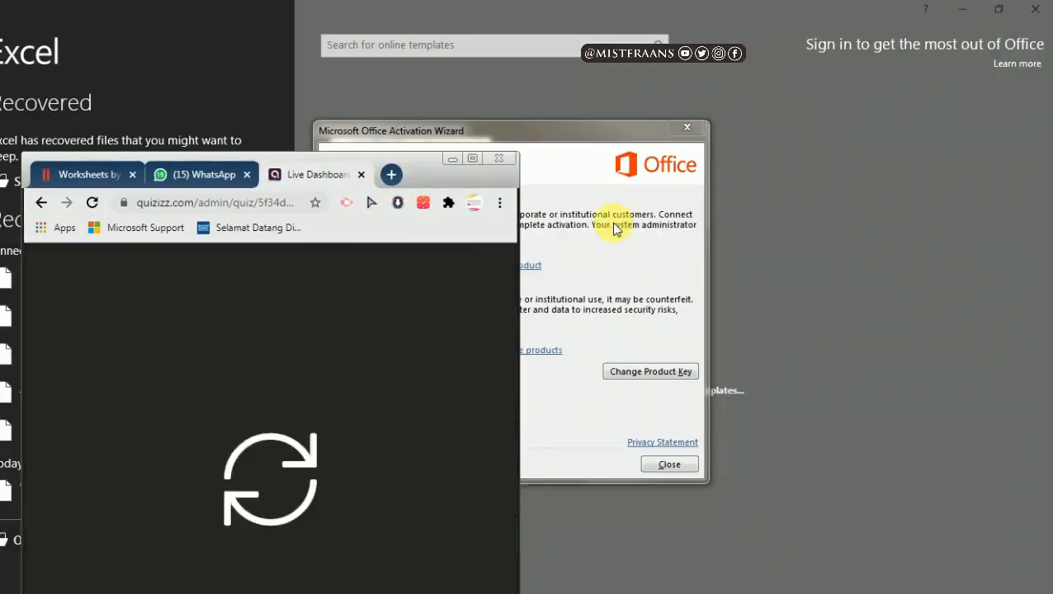
pyautogui.click(681, 128)
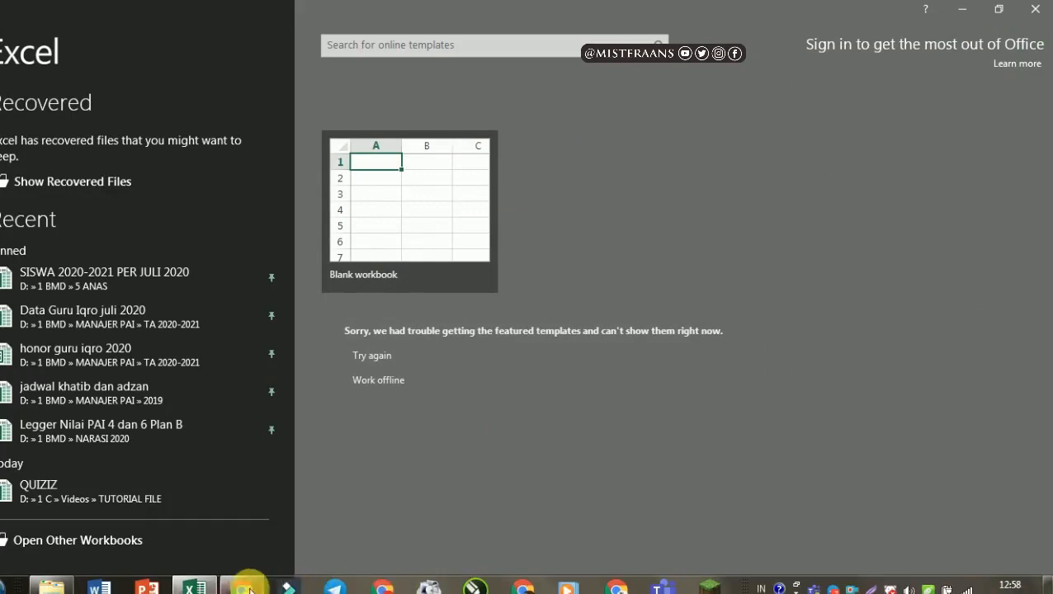
pyautogui.click(242, 588)
pyautogui.moveTo(427, 147); pyautogui.dragTo(363, 147)
pyautogui.moveTo(423, 106); pyautogui.dragTo(573, 38)
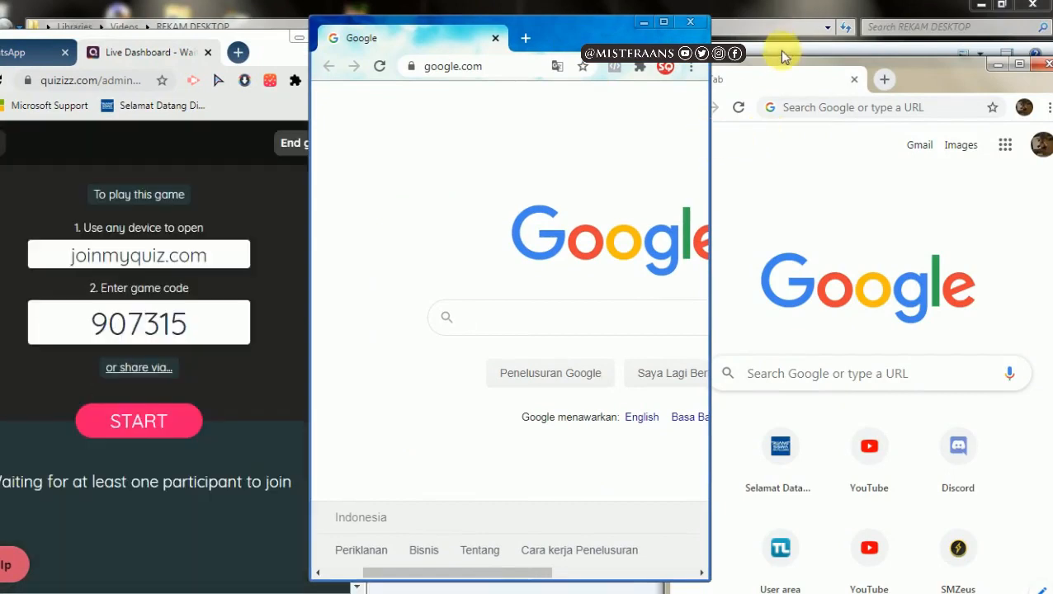
pyautogui.moveTo(784, 74); pyautogui.dragTo(821, 32)
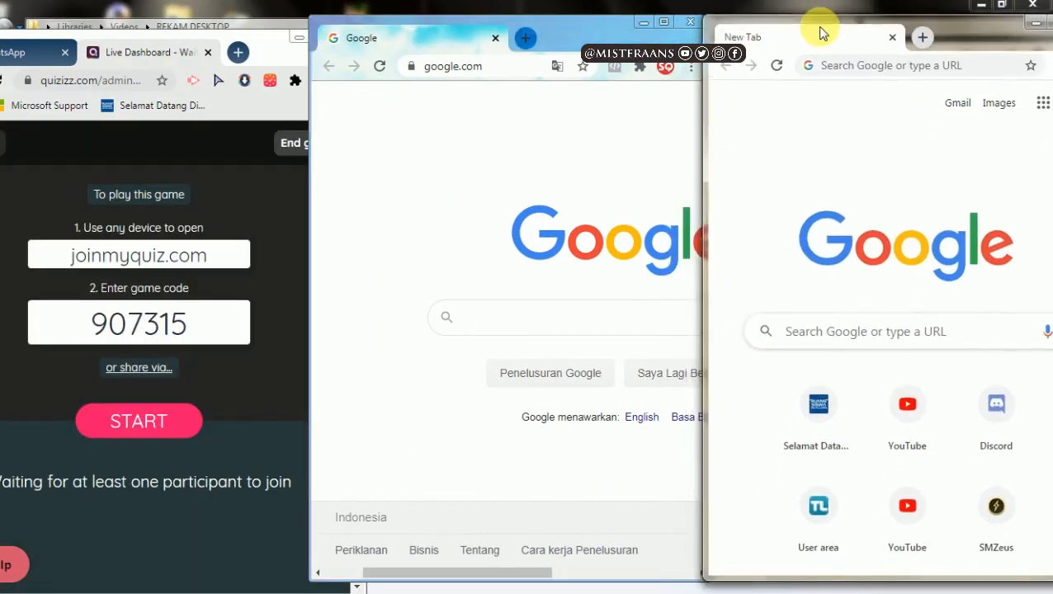
# Copy the address joinmyquiz.com from the teacher's live dashboard and open it in the first student's browser window
pyautogui.moveTo(223, 255); pyautogui.dragTo(47, 254)
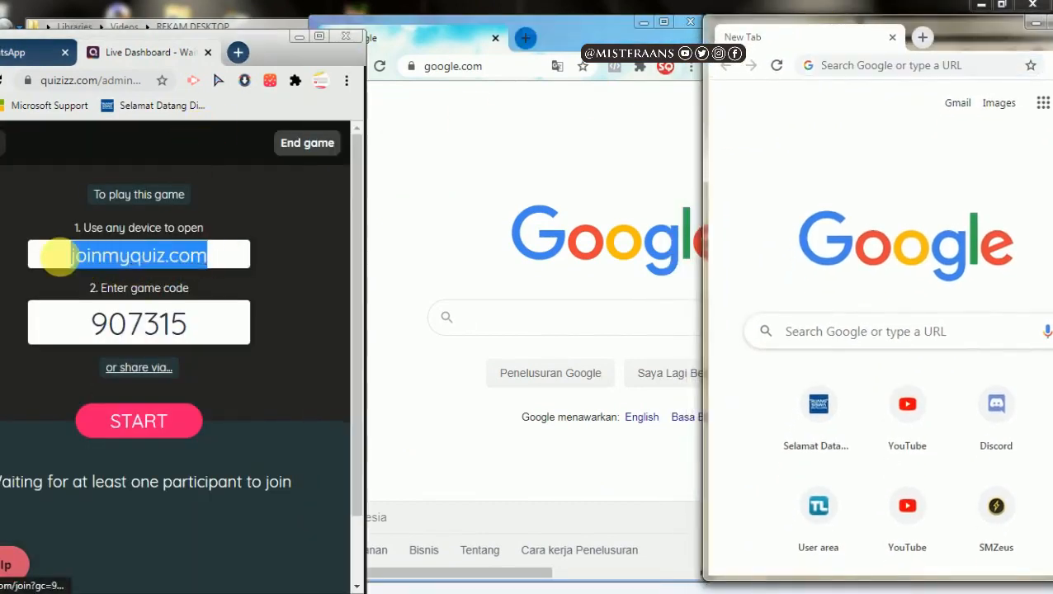
pyautogui.rightClick(142, 268)
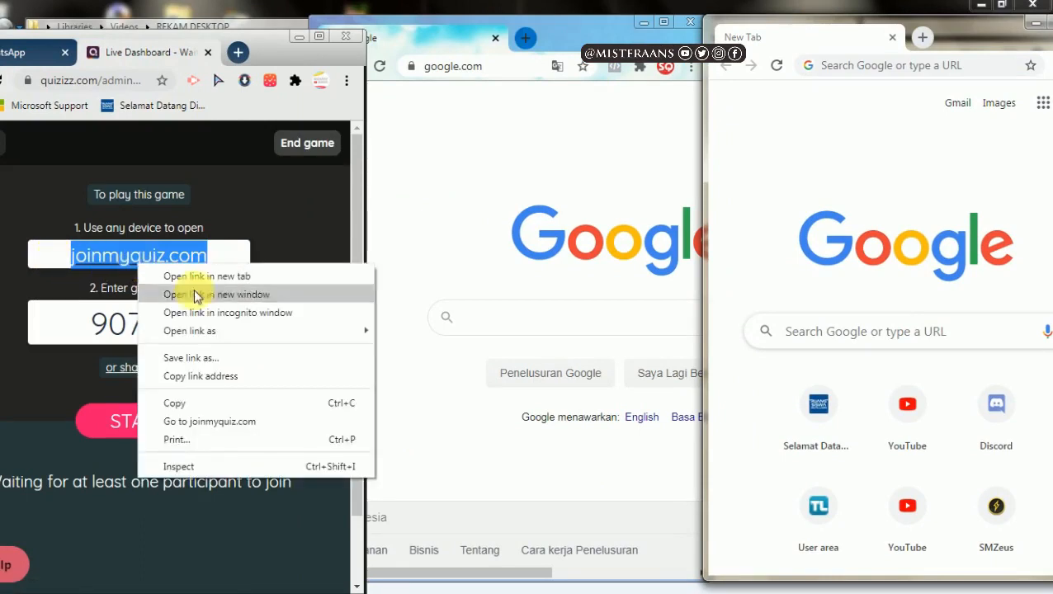
pyautogui.click(185, 406)
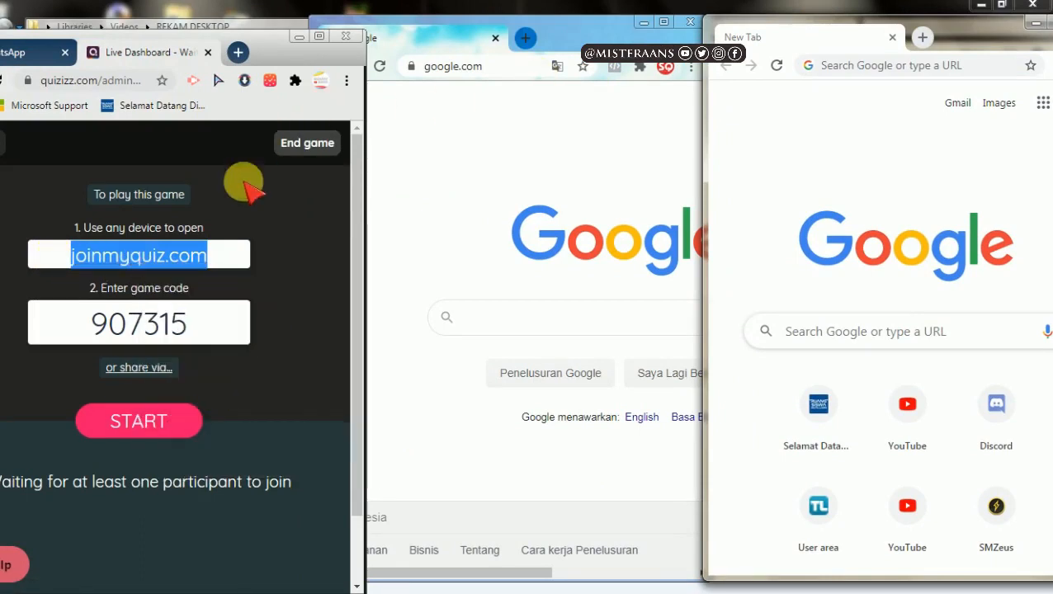
pyautogui.click(457, 66)
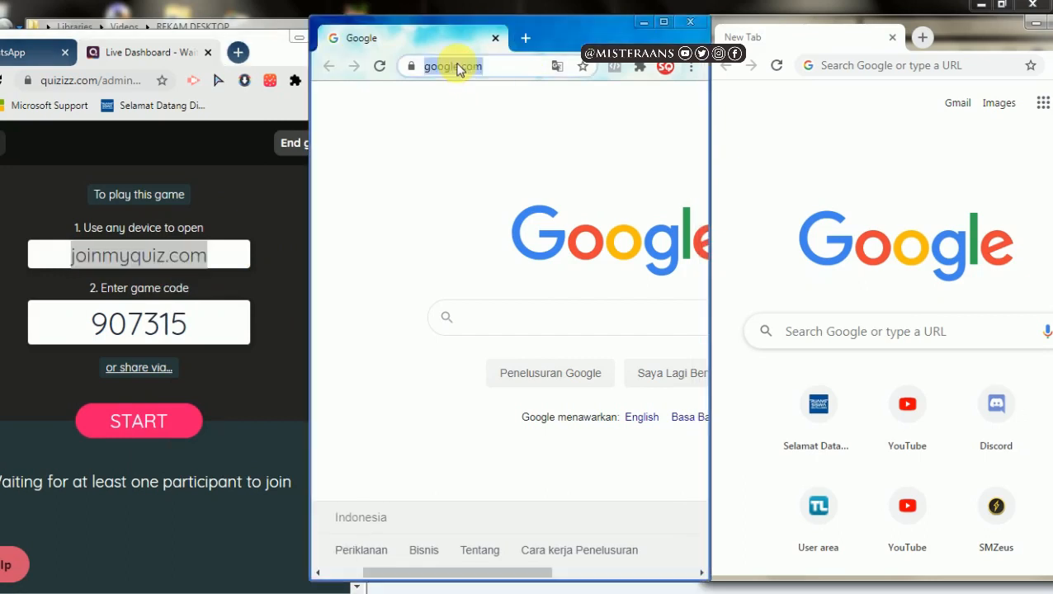
pyautogui.rightClick(460, 66)
pyautogui.click(532, 142)
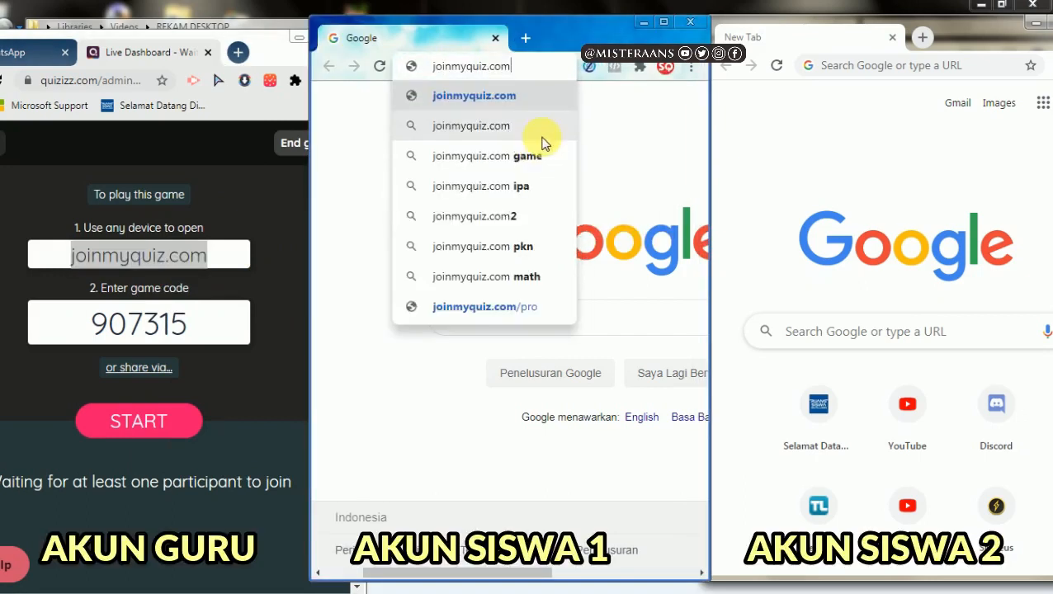
pyautogui.press('Return')
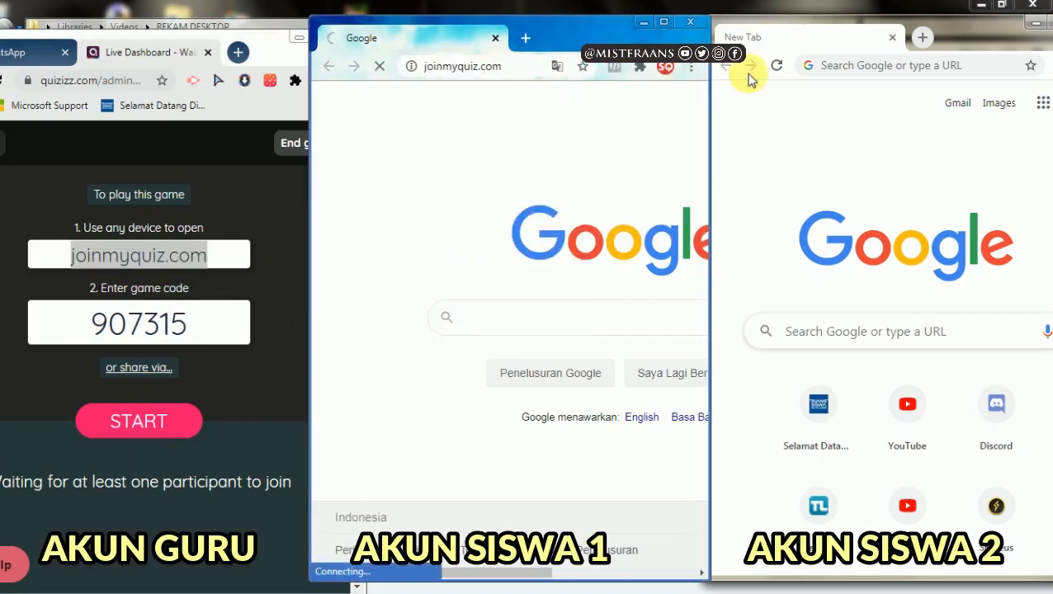
# Open joinmyquiz.com in the second student's browser window as well
pyautogui.click(834, 68)
pyautogui.rightClick(835, 72)
pyautogui.click(868, 146)
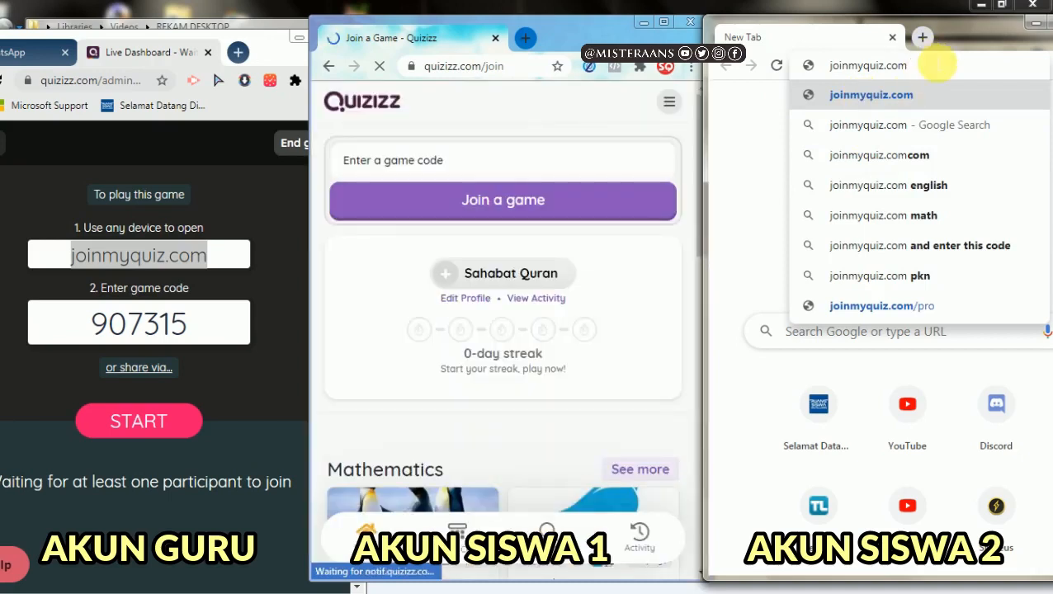
pyautogui.click(927, 71)
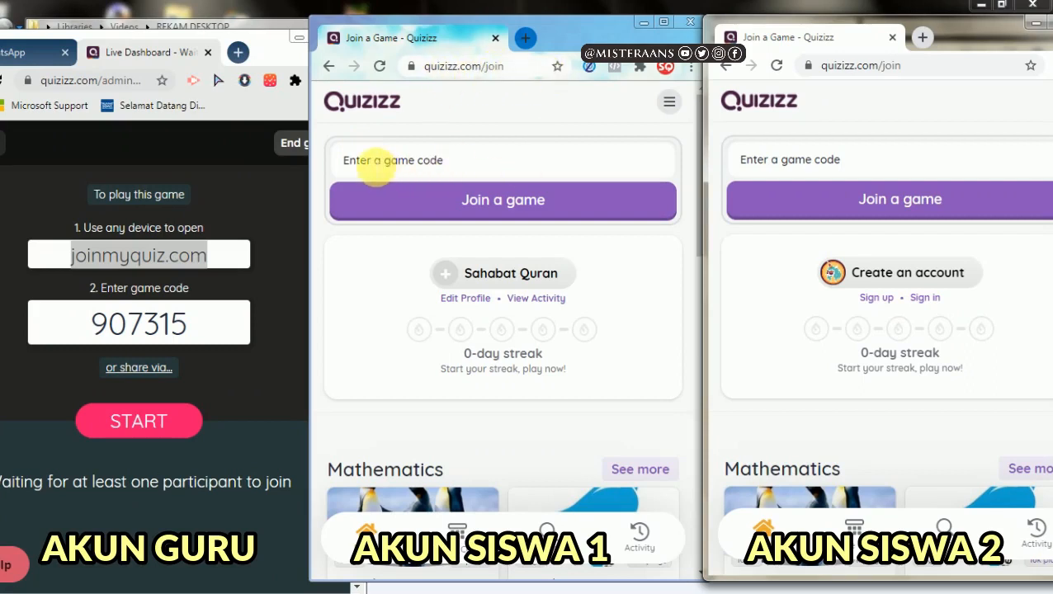
# Copy the game code from the dashboard and enter 907315 in both student windows to join the game
pyautogui.click(174, 321)
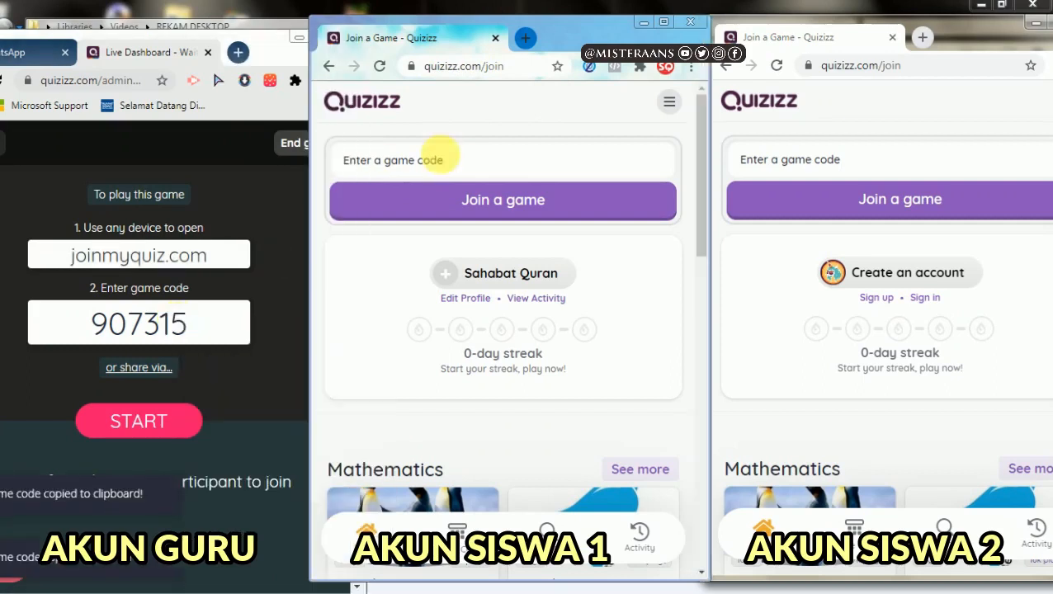
pyautogui.click(445, 162)
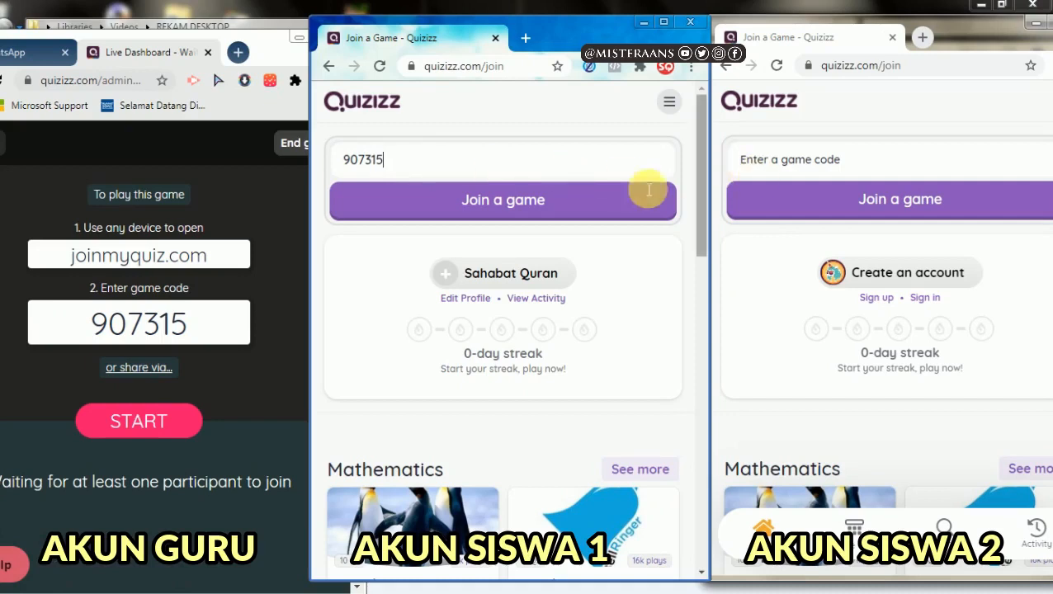
pyautogui.click(566, 212)
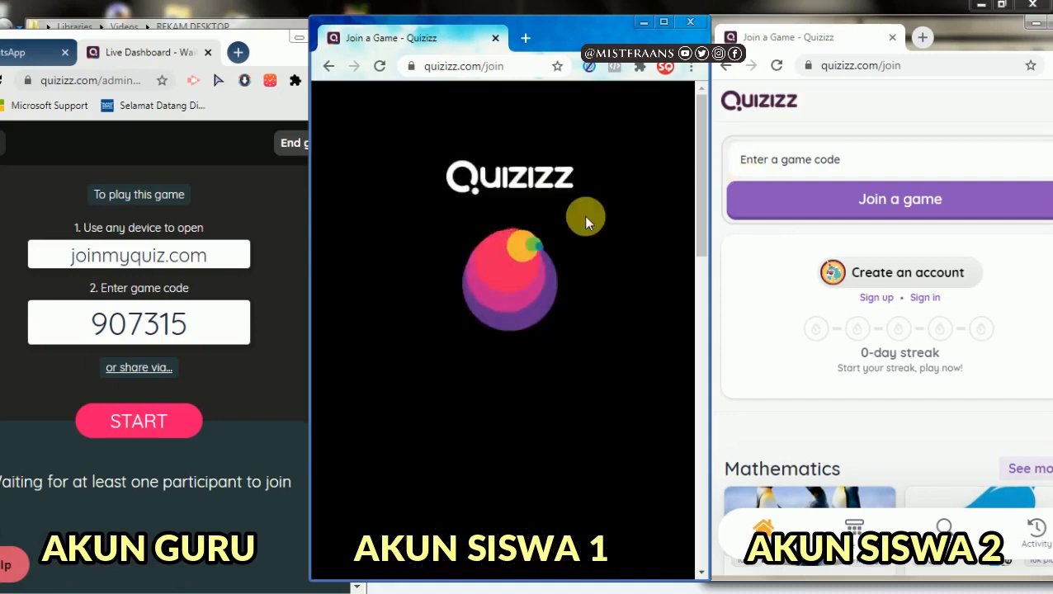
pyautogui.click(811, 162)
pyautogui.write('907315')
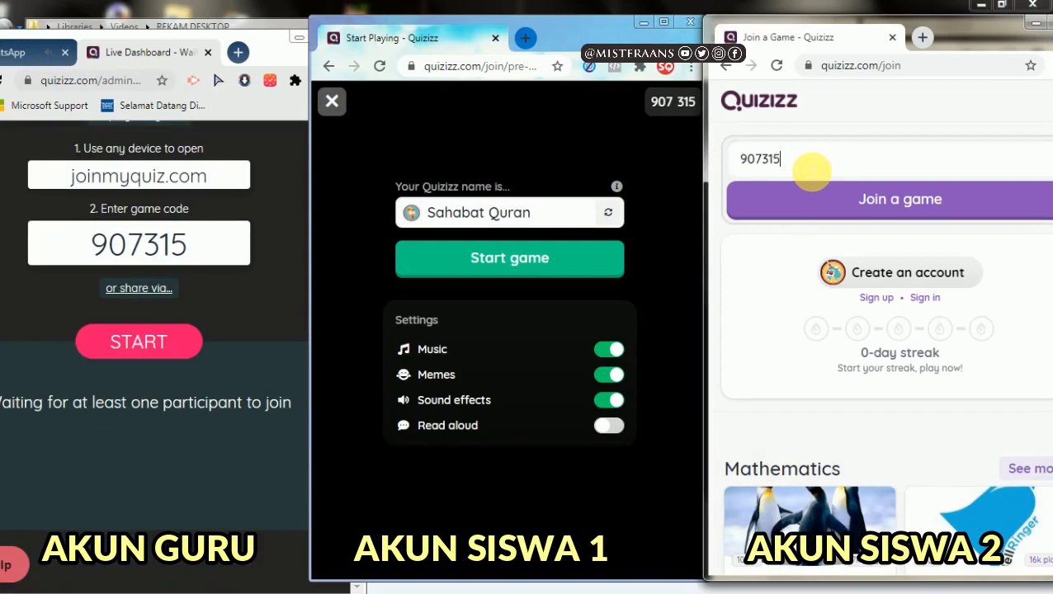
pyautogui.click(870, 211)
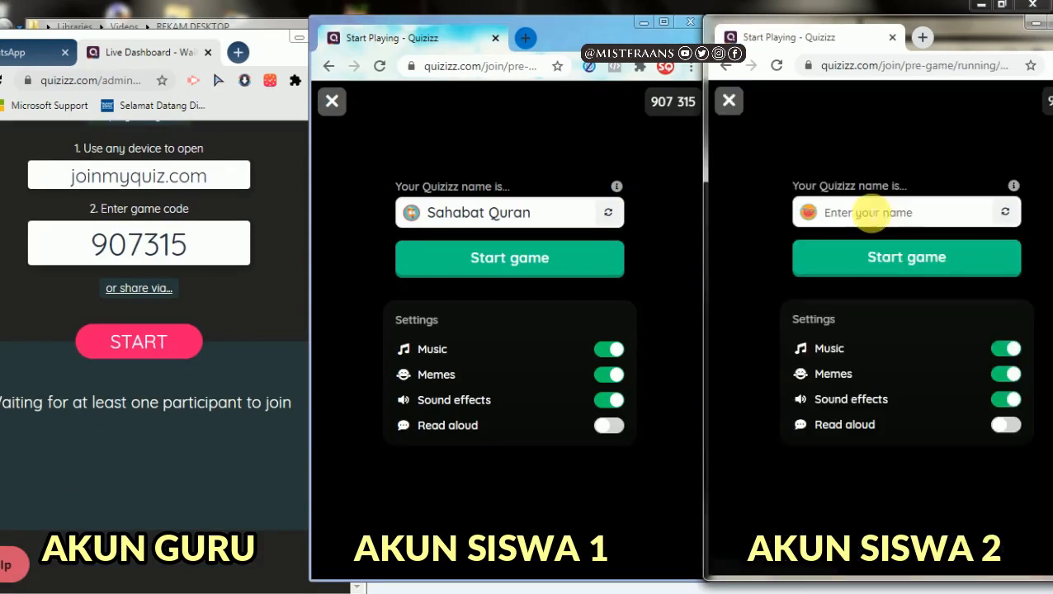
# Name the second student's player "anak hebat" and bring both students into the live game's waiting room
pyautogui.click(881, 217)
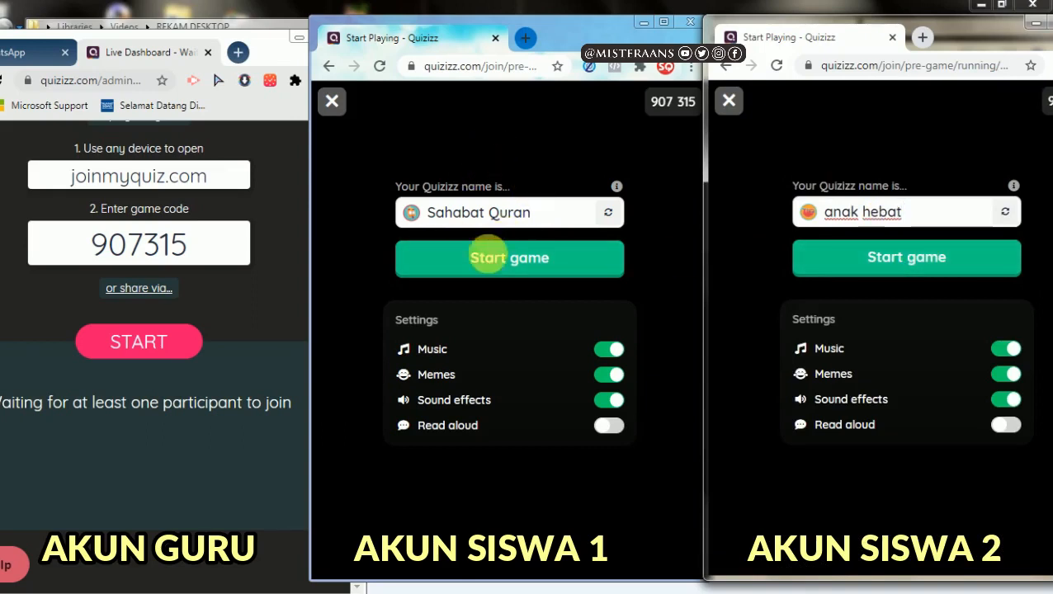
pyautogui.click(482, 269)
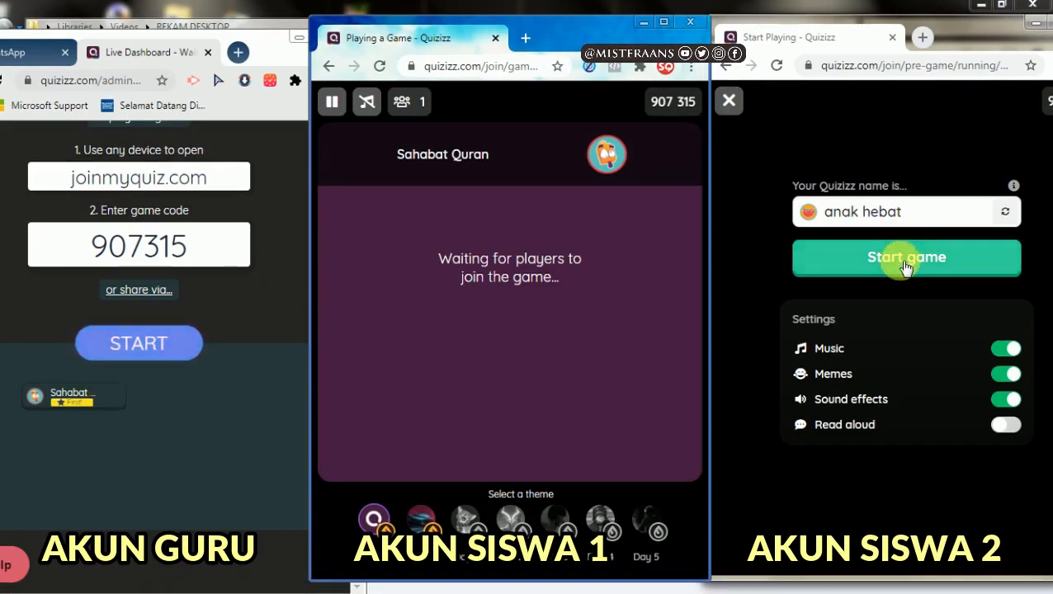
pyautogui.click(1006, 352)
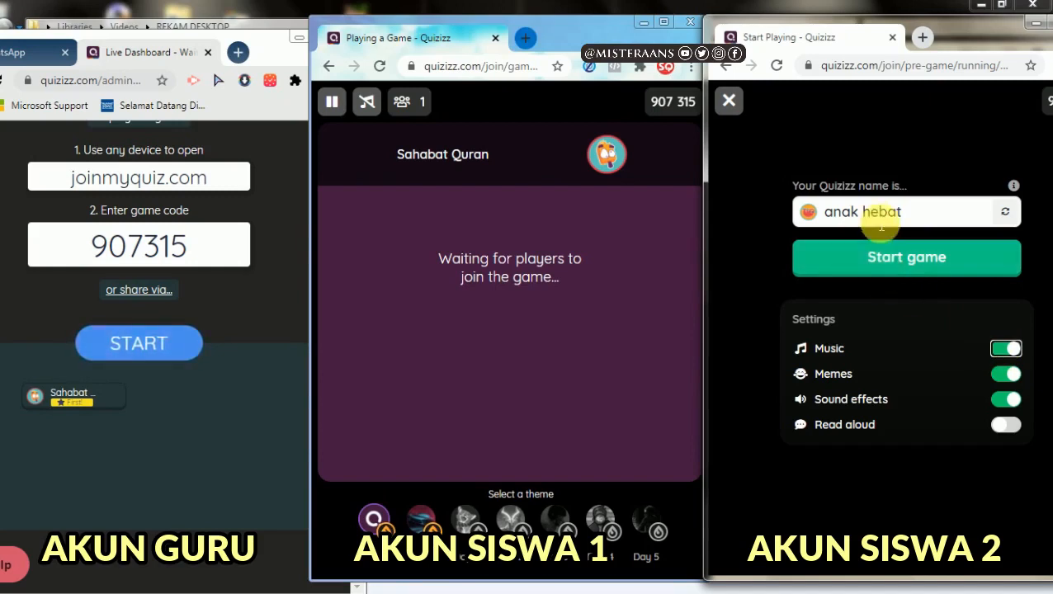
pyautogui.click(899, 259)
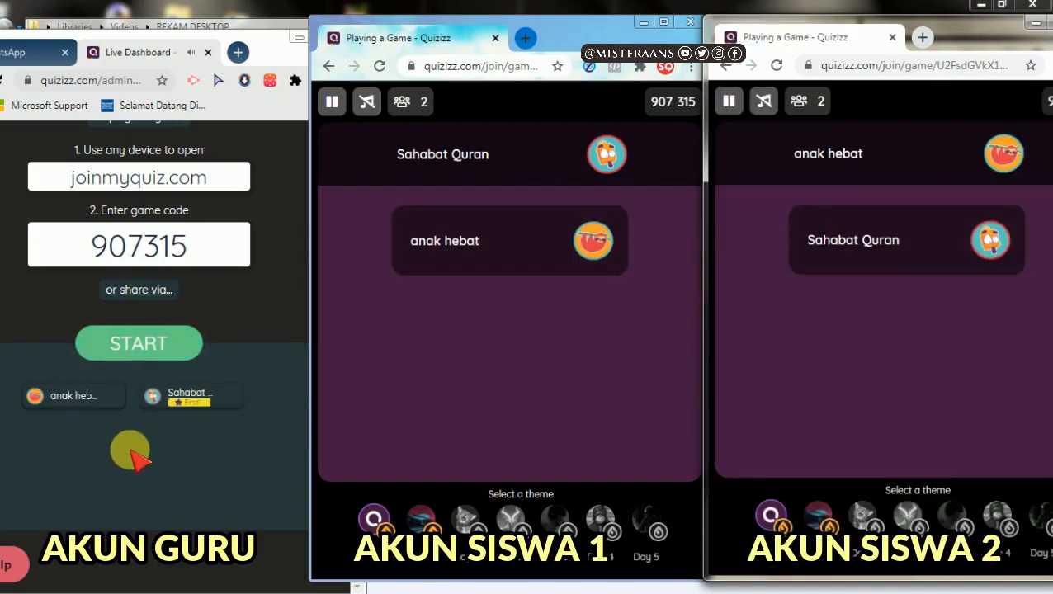
# Turn on the music for both students and start the live game from the teacher dashboard, narrowing its window to uncover the student's screen
pyautogui.click(763, 101)
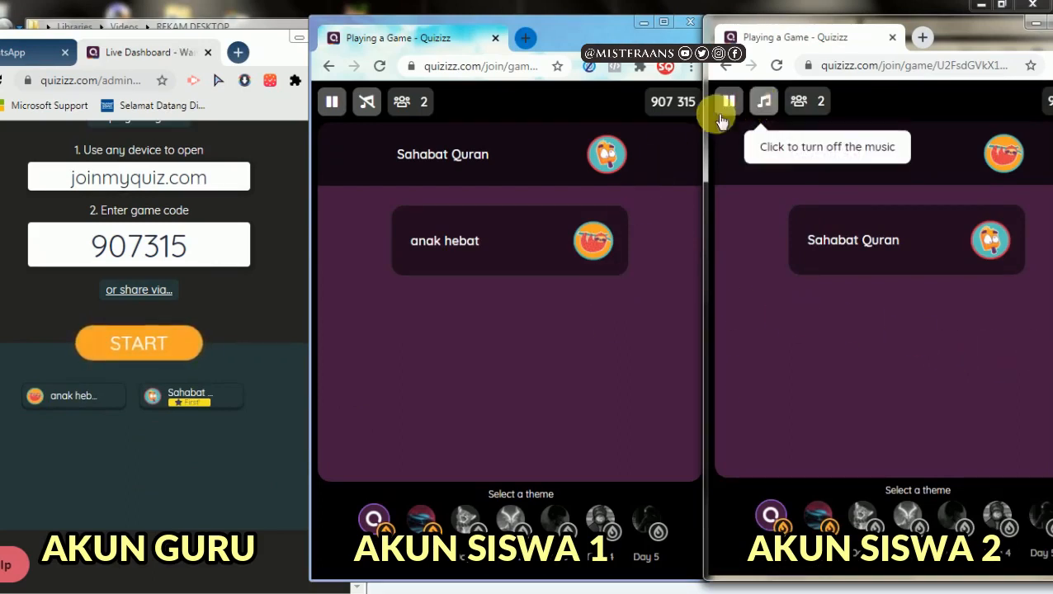
pyautogui.click(367, 103)
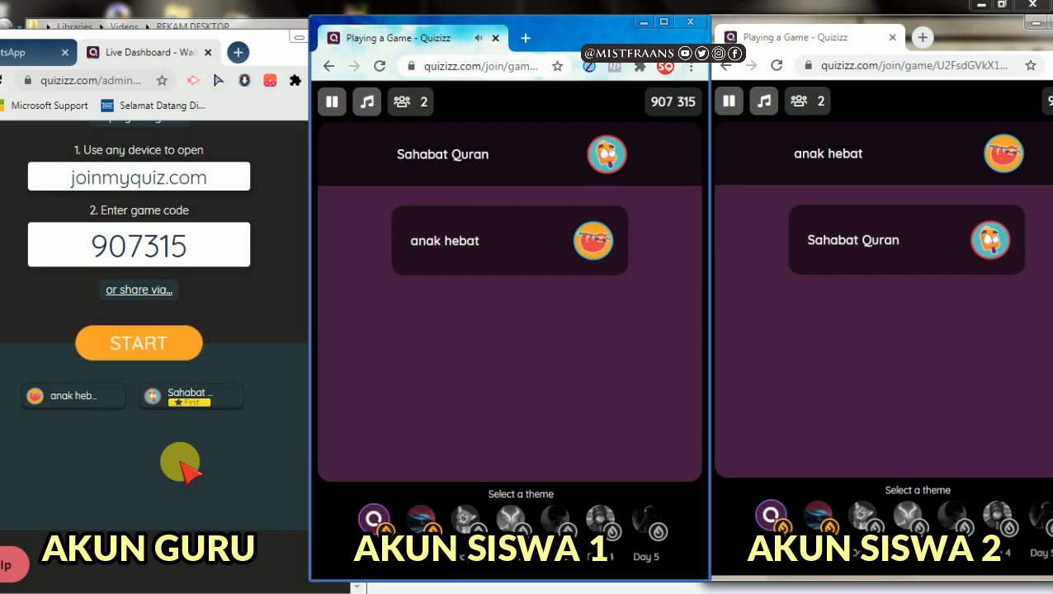
pyautogui.click(149, 347)
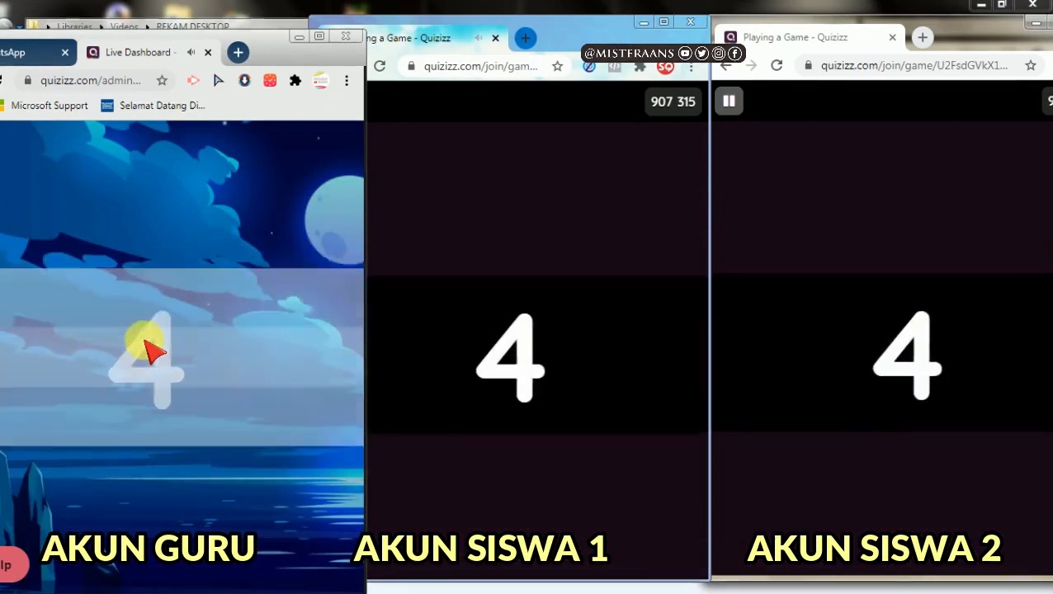
pyautogui.moveTo(369, 230); pyautogui.dragTo(310, 230)
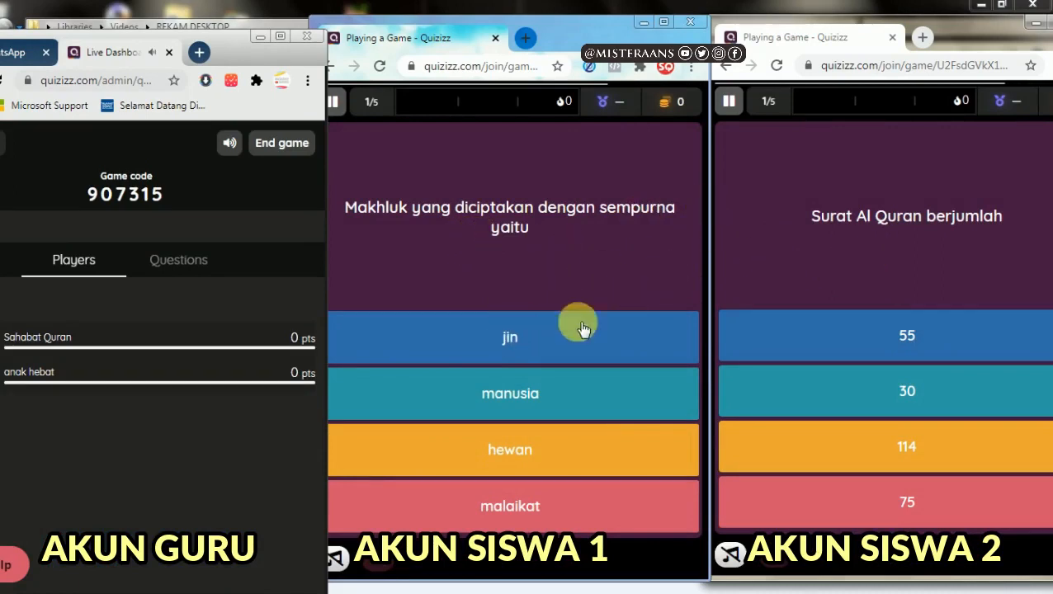
# Answer the first two questions in both windows: manusia and malaikat for the first student, 114 and jin for the second
pyautogui.click(509, 509)
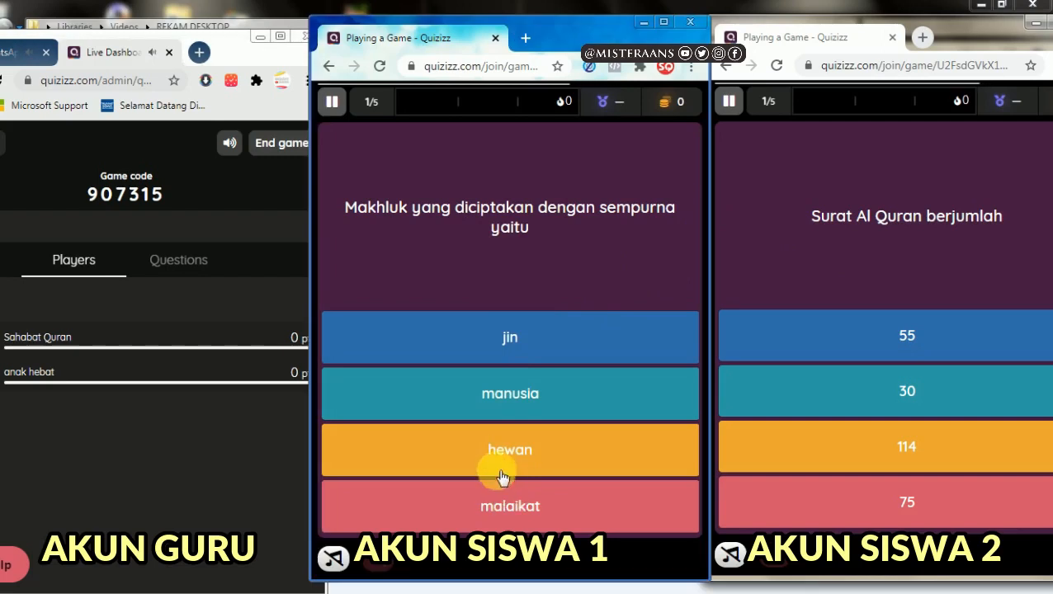
pyautogui.click(508, 393)
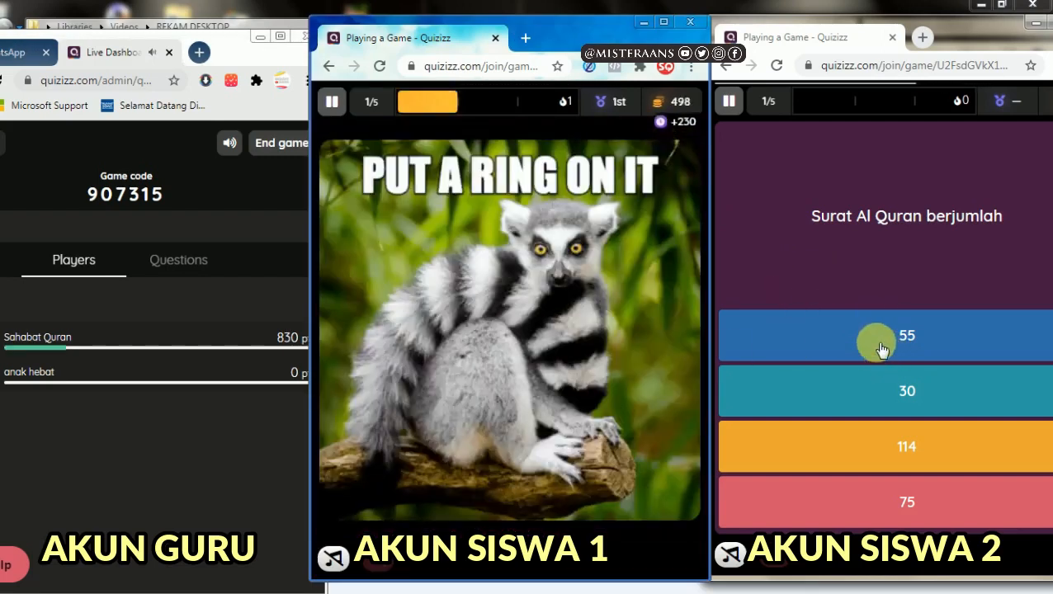
pyautogui.click(903, 450)
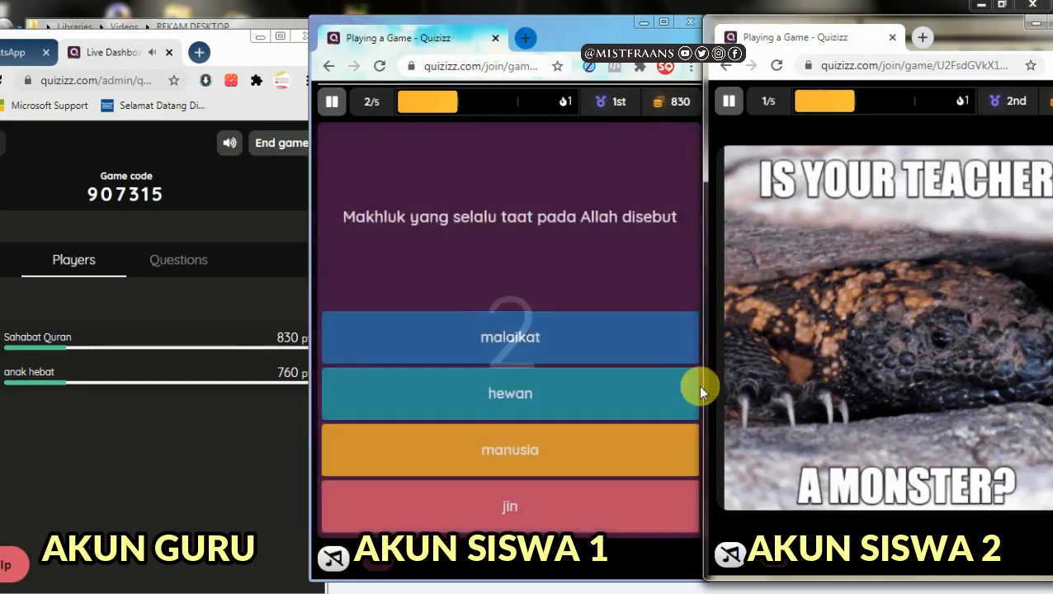
pyautogui.click(478, 346)
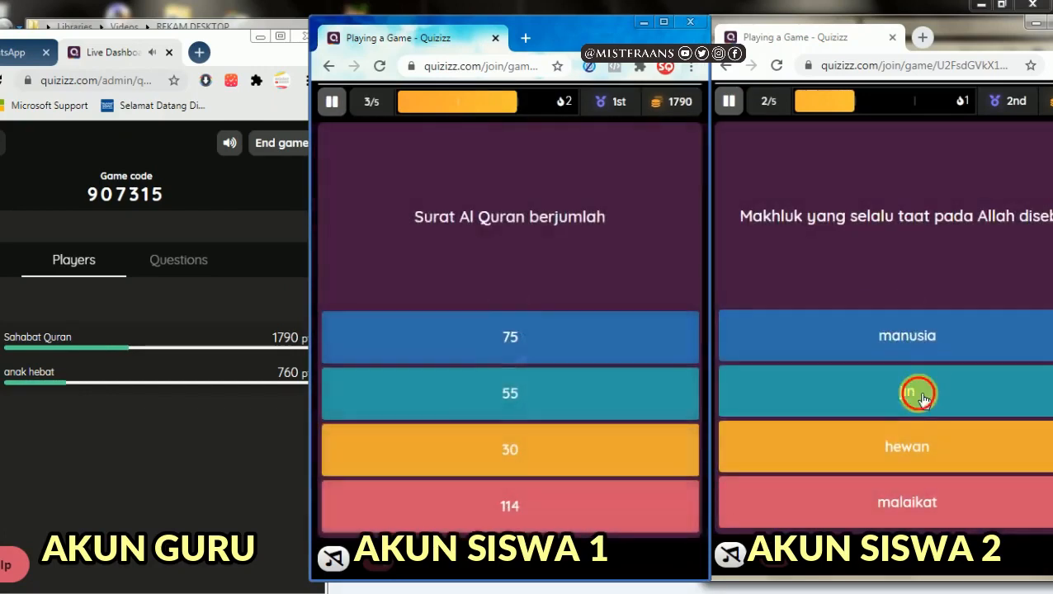
pyautogui.click(914, 395)
# Answer the first student's last three questions with 114, 5 and 25, and the second student's "Rukun islam ada" with 5
pyautogui.click(503, 501)
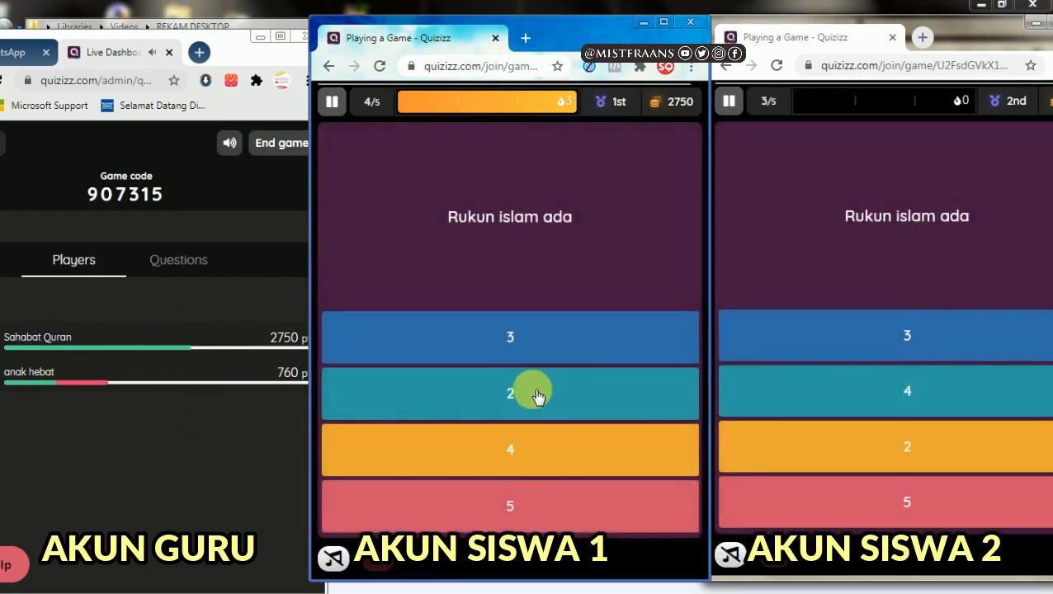
pyautogui.click(493, 507)
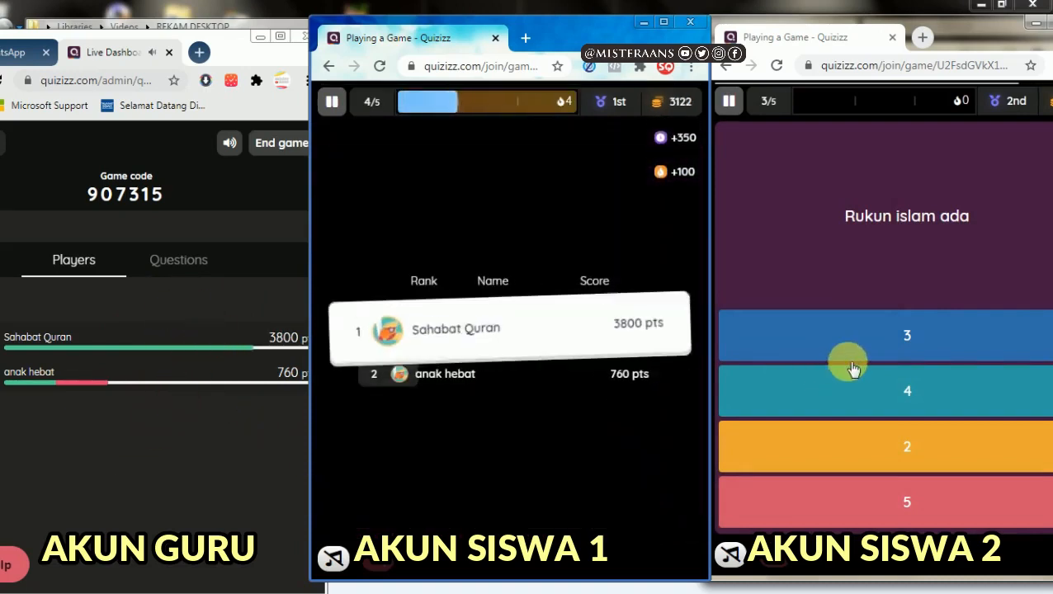
pyautogui.click(881, 498)
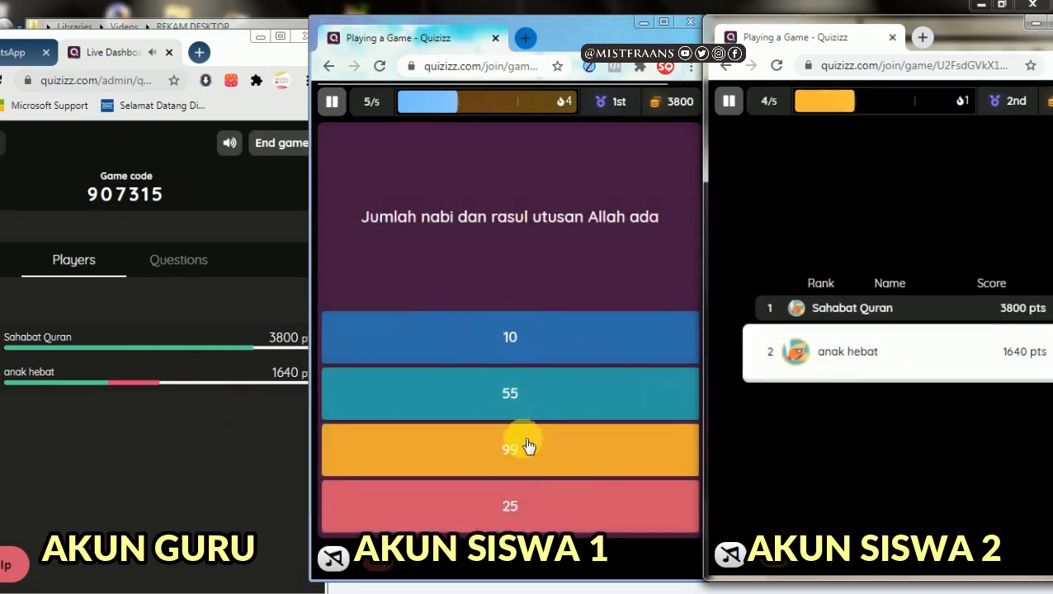
pyautogui.click(509, 501)
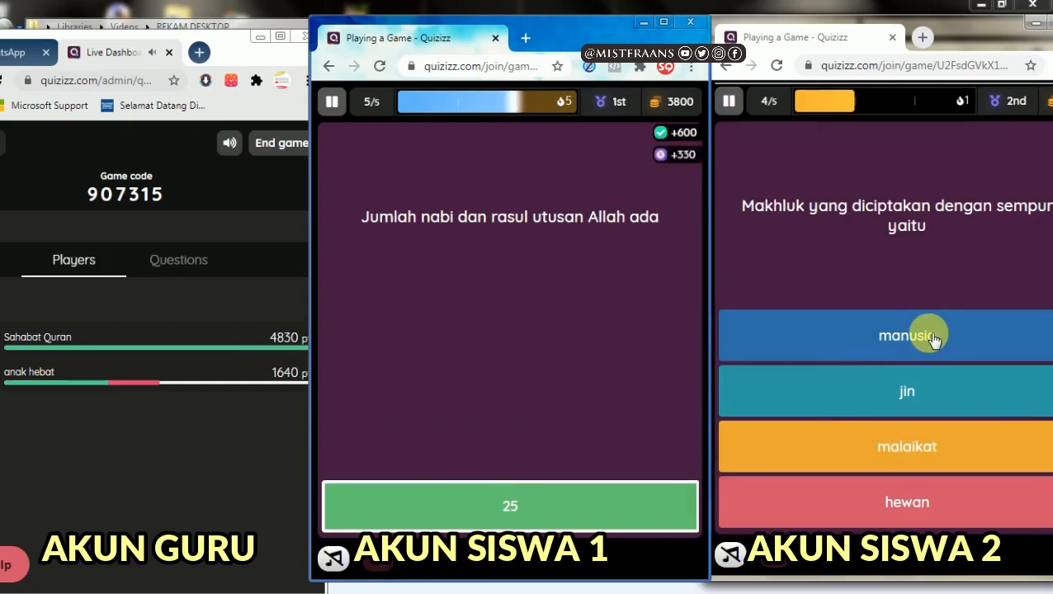
# Finish the second student's quiz with manusia and 25, answer manusia to the redemption question, and refresh the game to continue
pyautogui.click(932, 335)
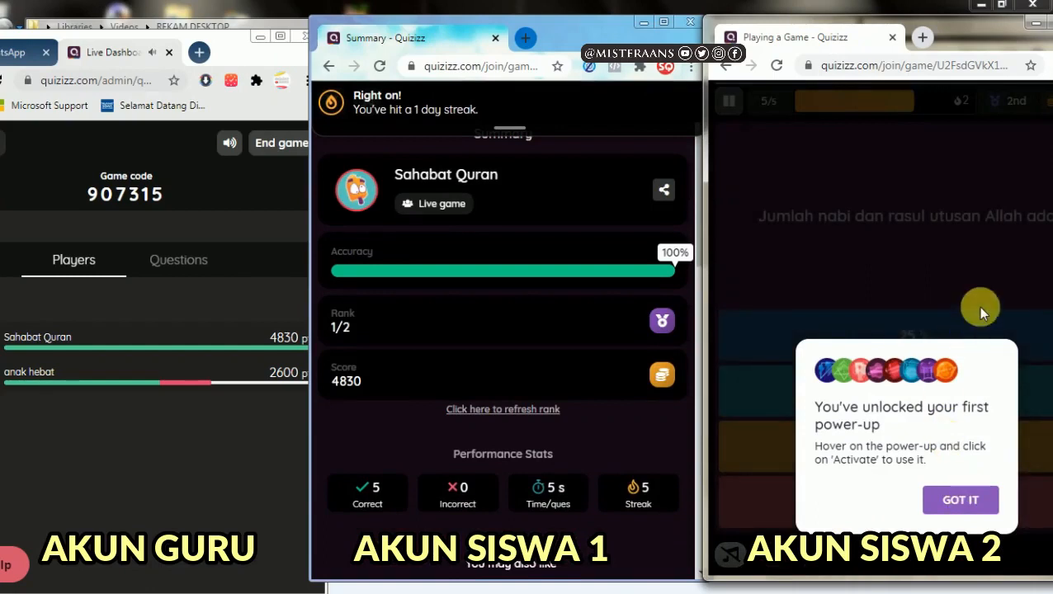
pyautogui.click(974, 487)
pyautogui.click(916, 331)
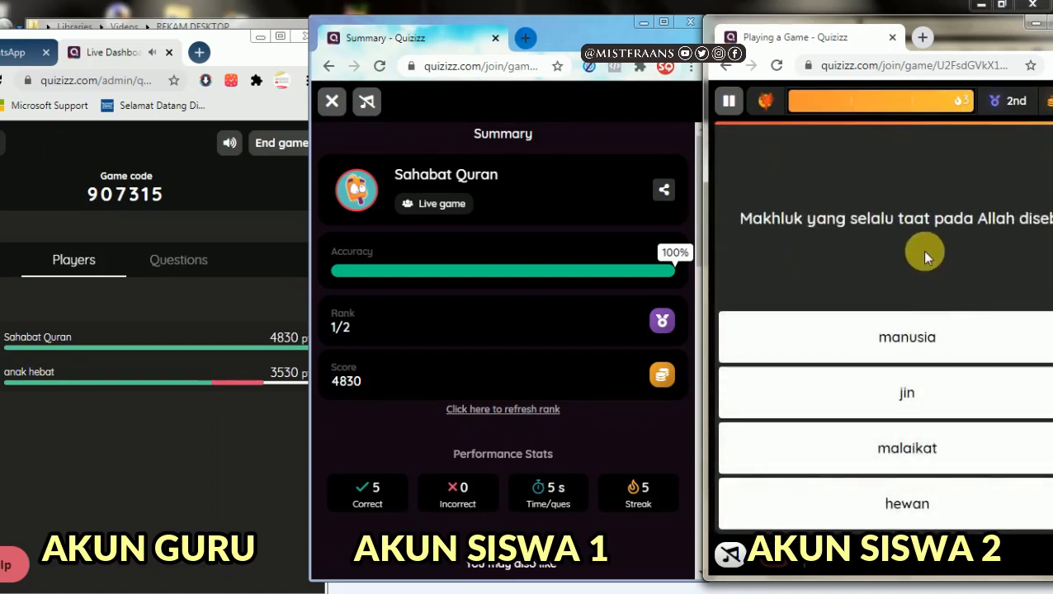
pyautogui.click(906, 344)
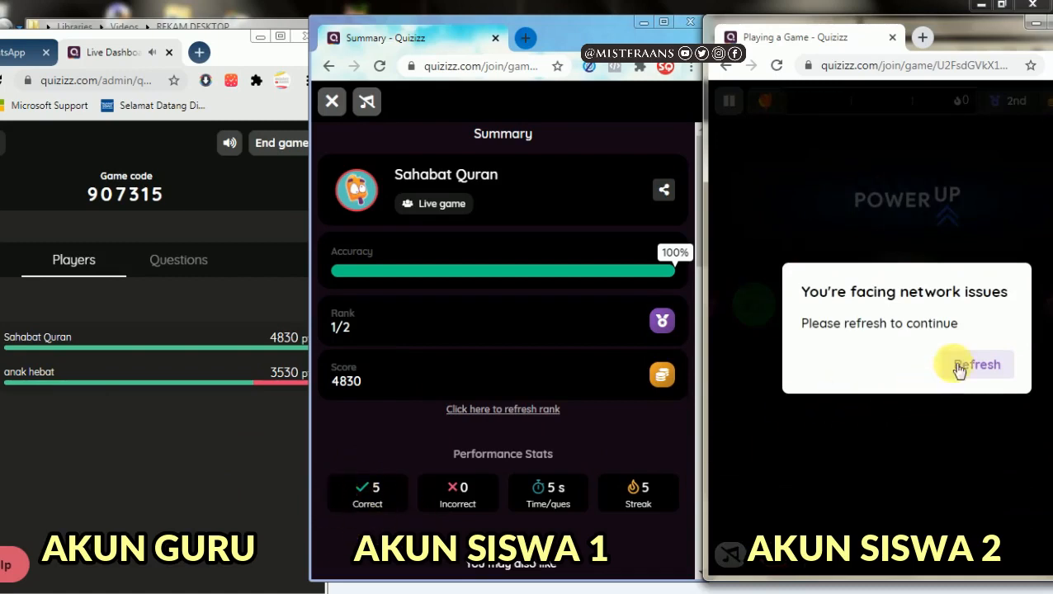
pyautogui.click(958, 367)
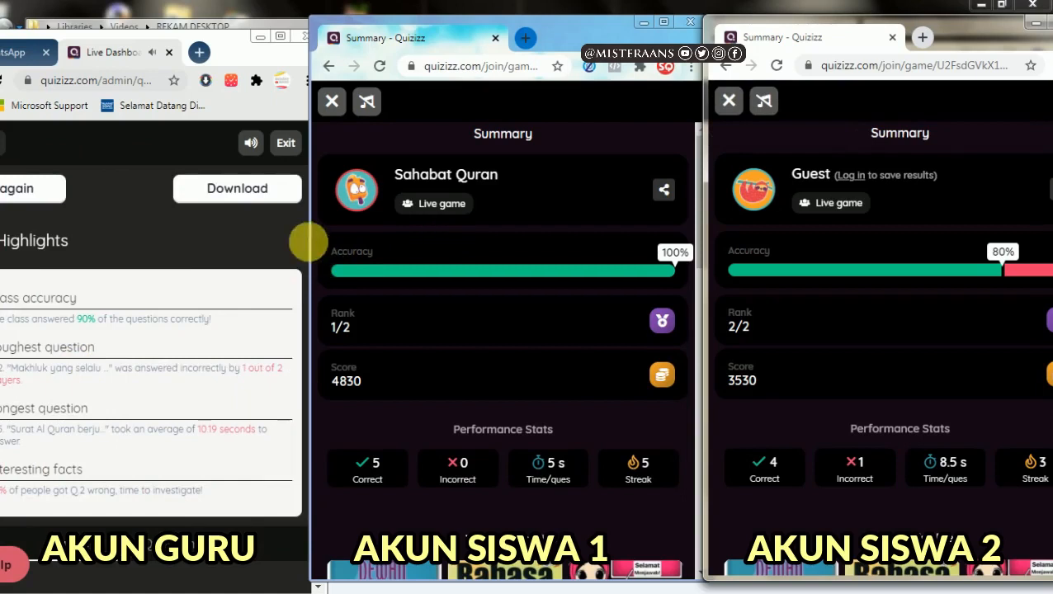
# Close the first student's browser window and move the second student's summary window fully into view
pyautogui.click(690, 25)
pyautogui.click(690, 25)
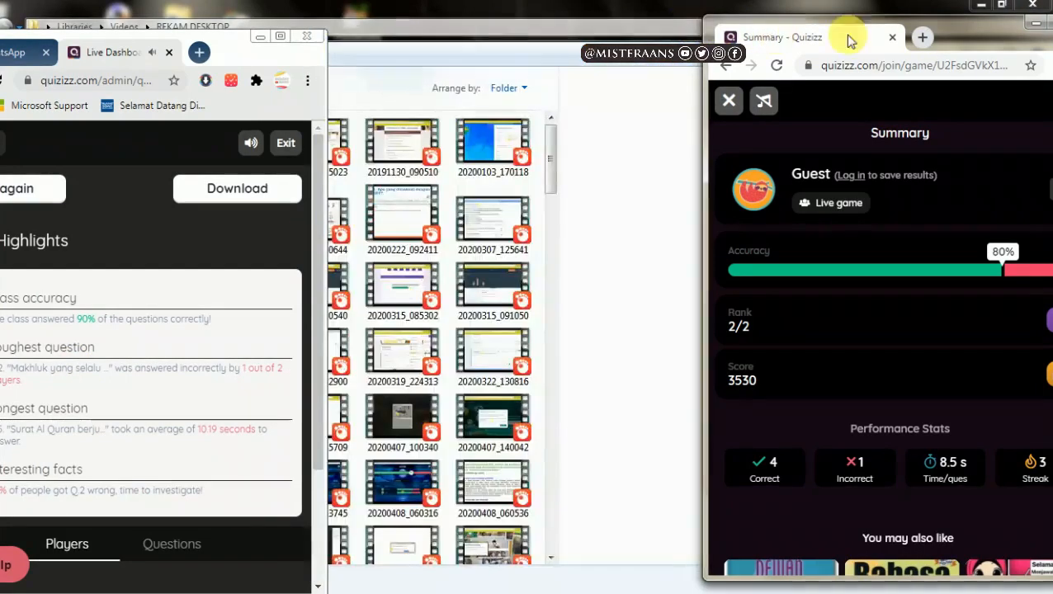
pyautogui.moveTo(993, 32); pyautogui.dragTo(880, 38)
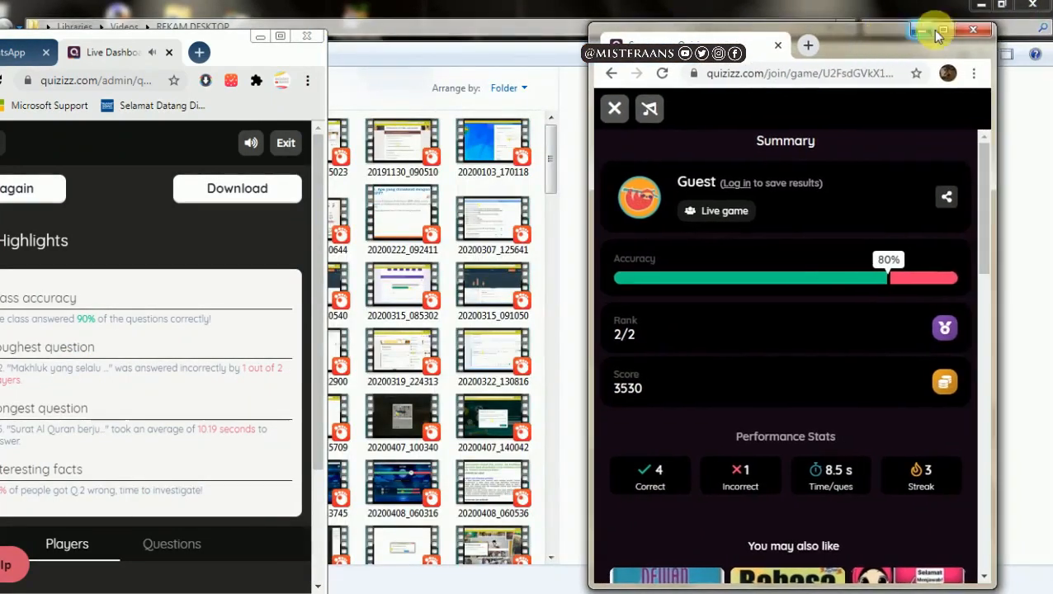
# Close the second student's browser window and maximize the host's live dashboard window
pyautogui.click(982, 32)
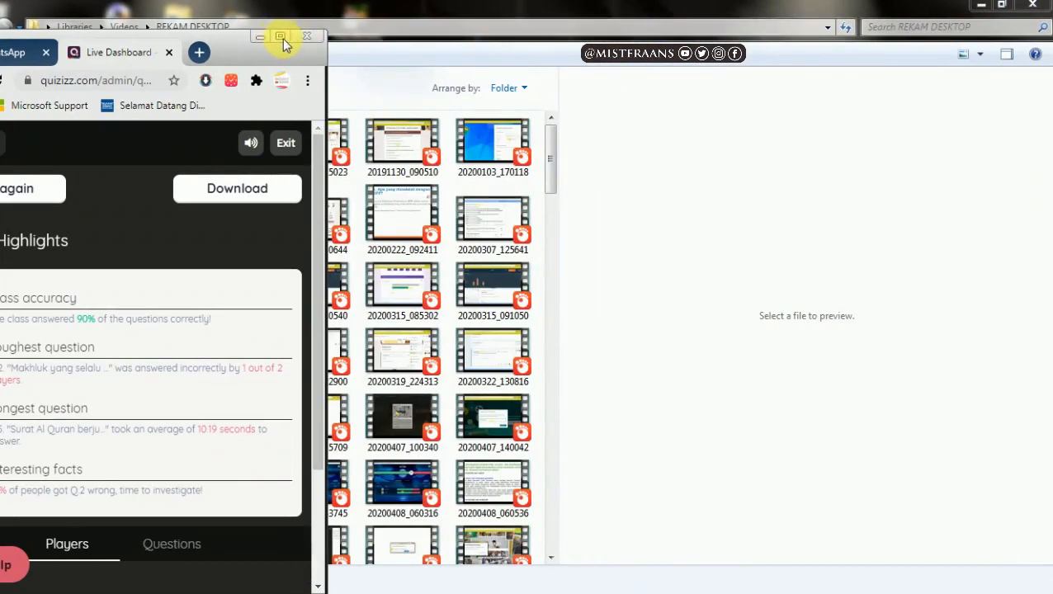
pyautogui.click(280, 38)
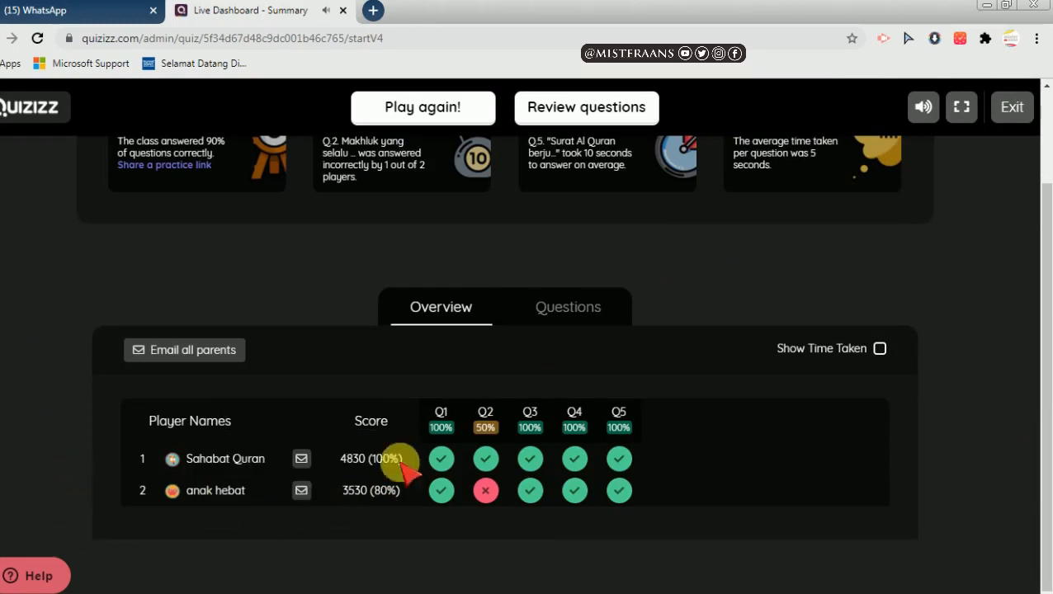
# Examine the per-question results of the finished game, covering answer choices, average times and correct counts for all five questions
pyautogui.click(545, 318)
pyautogui.scroll(-3, 437, 422)
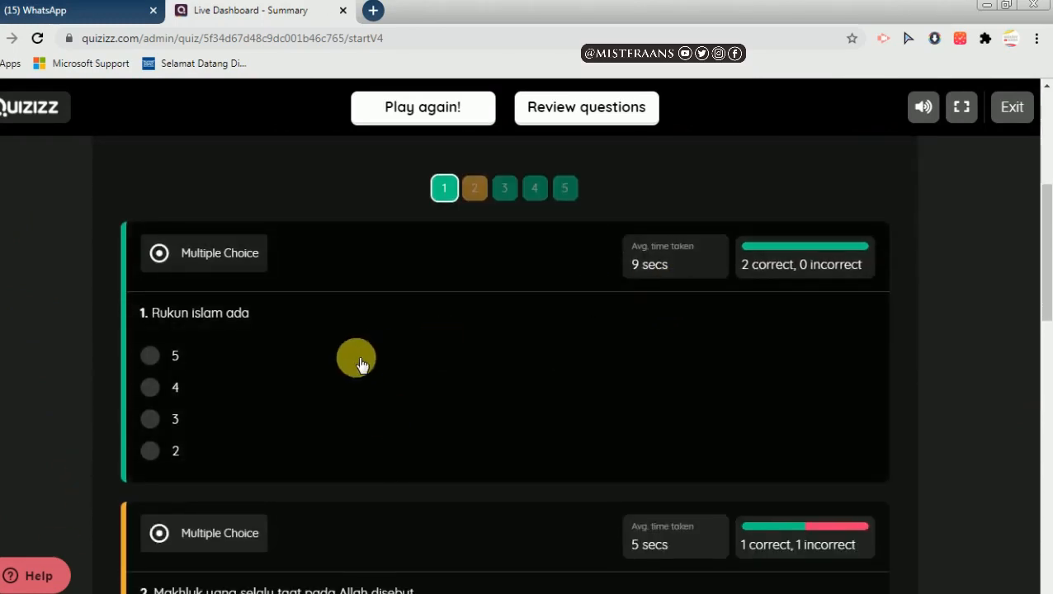
pyautogui.scroll(-2, 355, 359)
pyautogui.scroll(3, 435, 341)
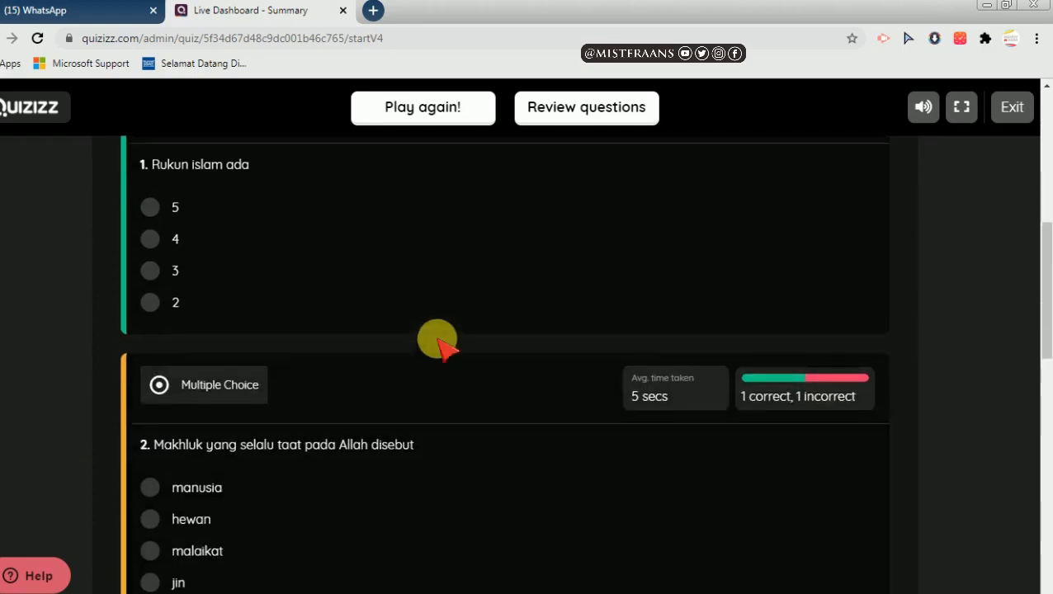
pyautogui.scroll(-1, 439, 343)
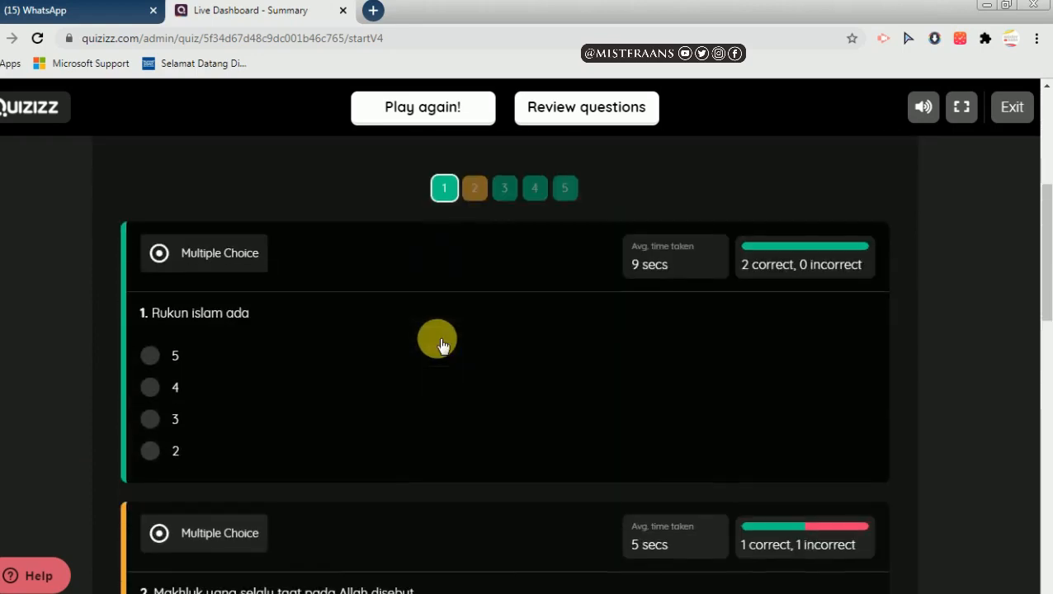
pyautogui.scroll(-5, 482, 371)
pyautogui.scroll(3, 486, 378)
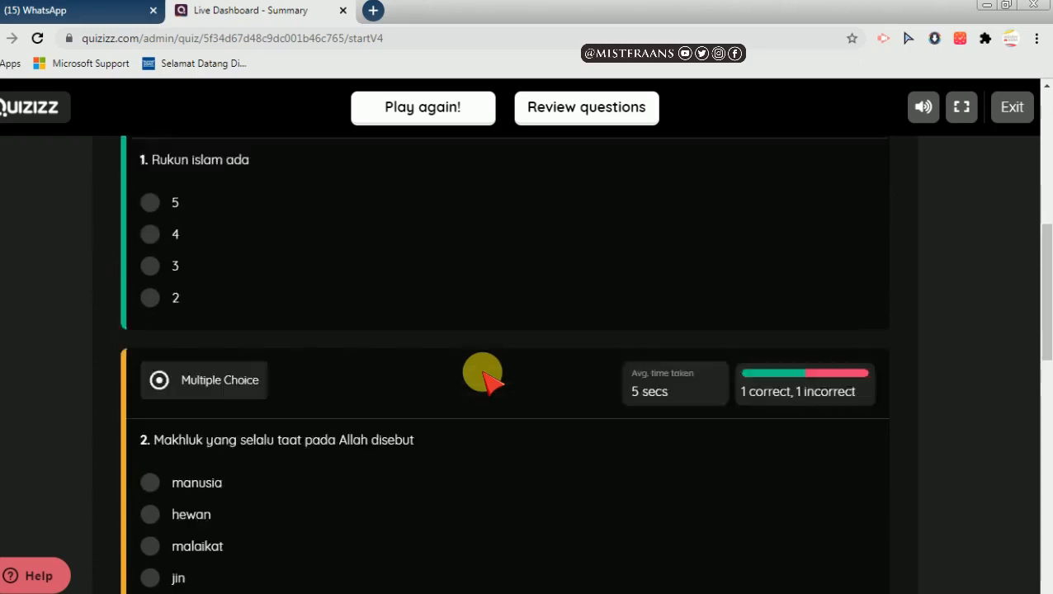
pyautogui.scroll(2, 482, 371)
pyautogui.scroll(-1, 429, 346)
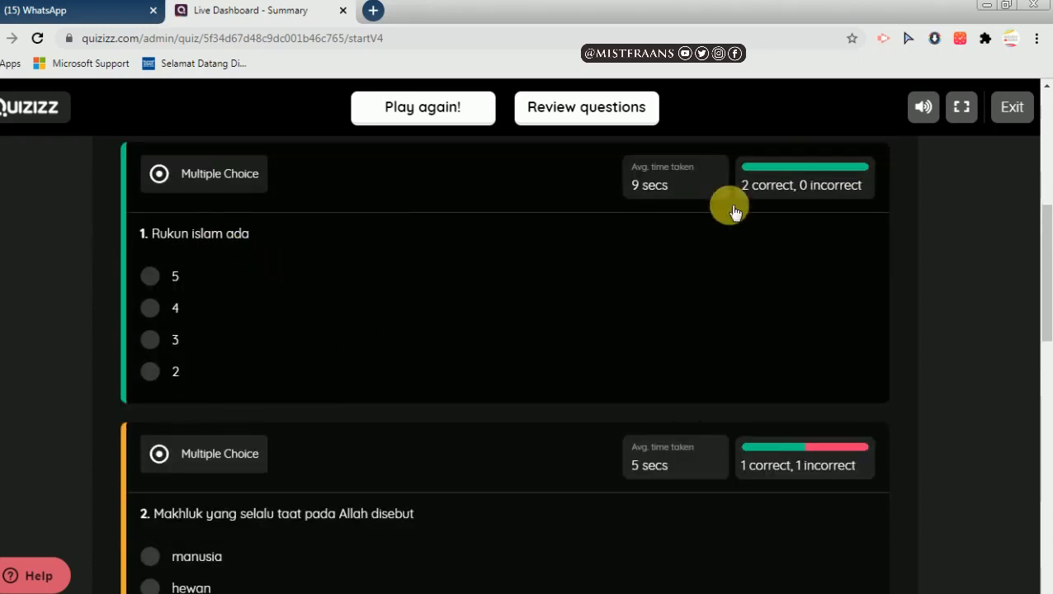
pyautogui.scroll(-2, 268, 474)
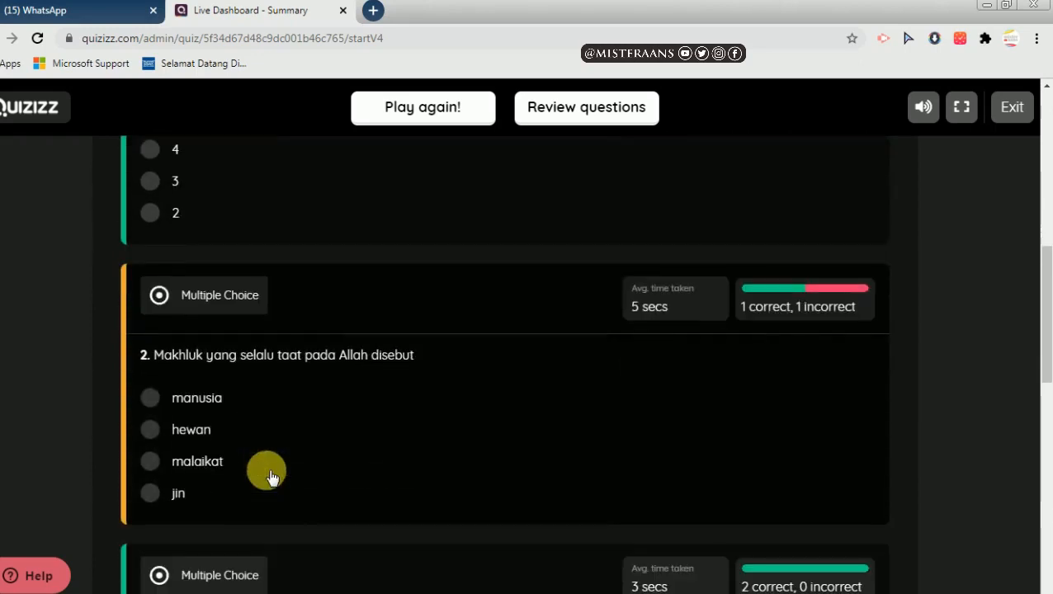
pyautogui.scroll(-10, 272, 477)
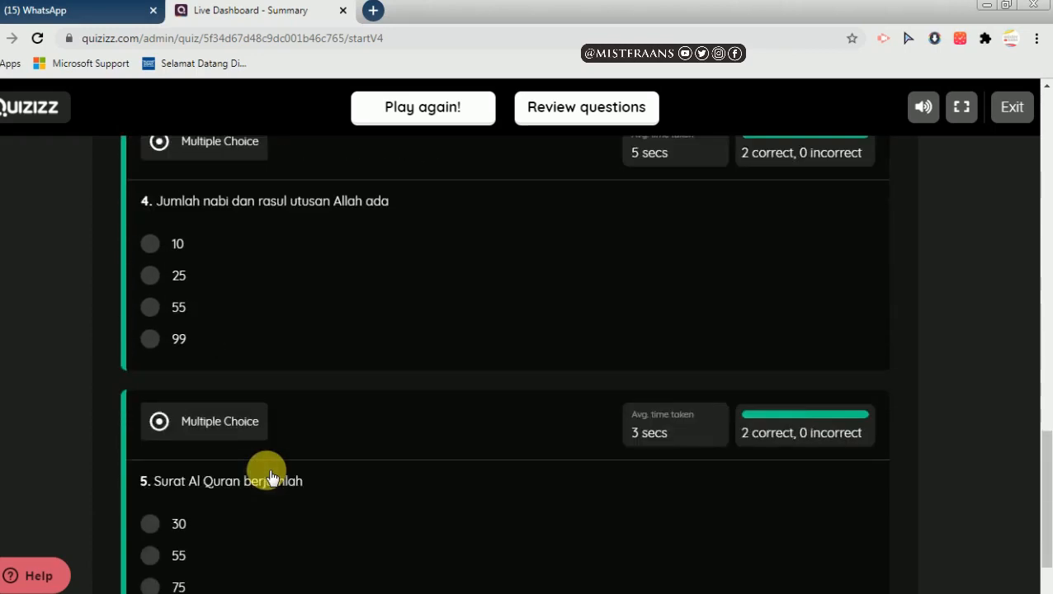
pyautogui.scroll(7, 710, 305)
pyautogui.scroll(7, 652, 198)
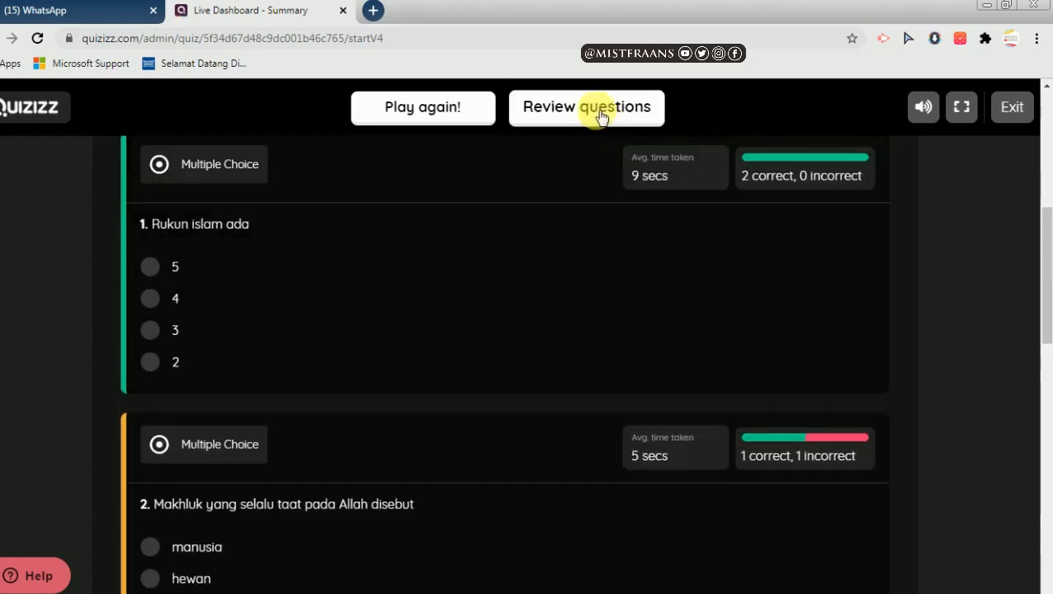
# Review questions 1 to 5 one by one with their player answers, close the review and return to the game highlights
pyautogui.click(600, 117)
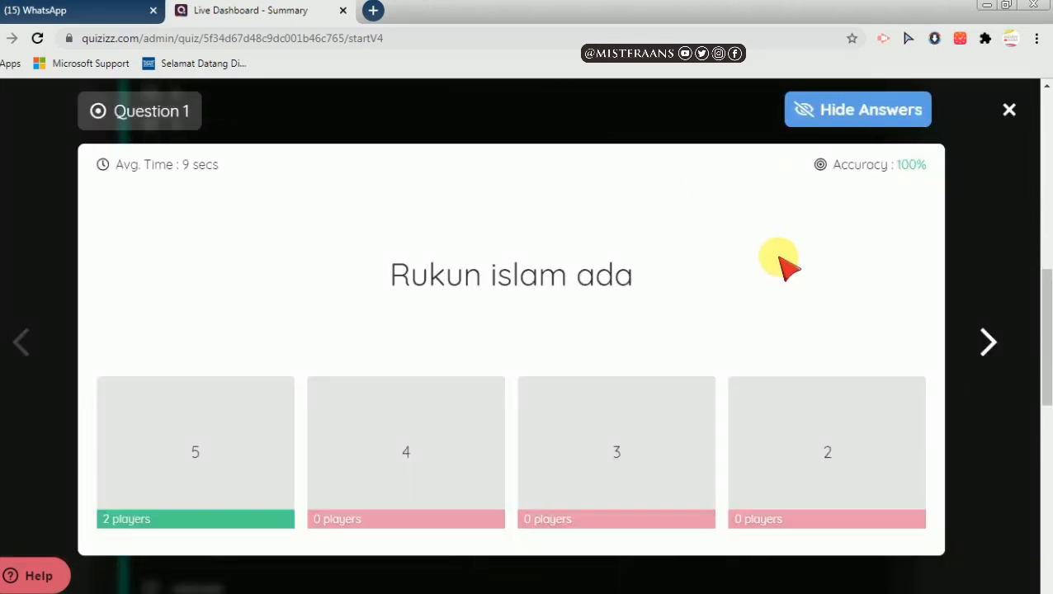
pyautogui.click(1003, 352)
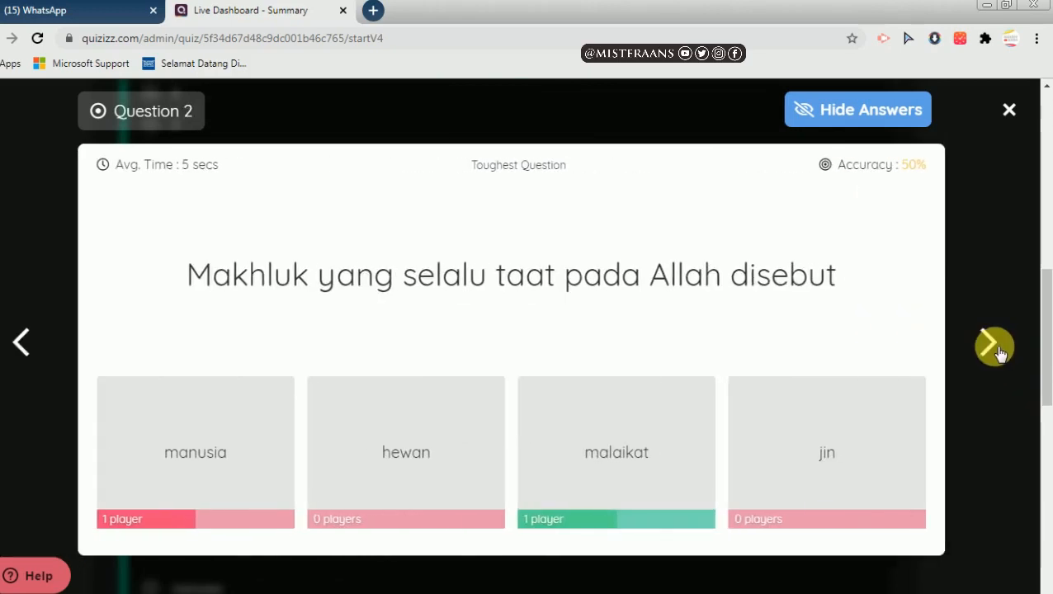
pyautogui.click(994, 351)
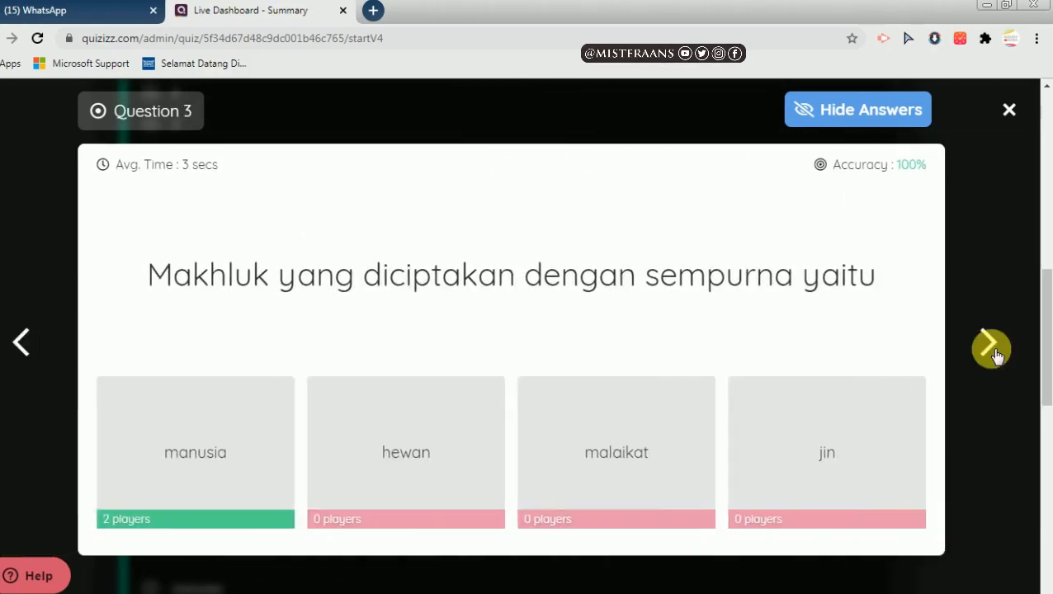
pyautogui.click(992, 350)
pyautogui.click(988, 348)
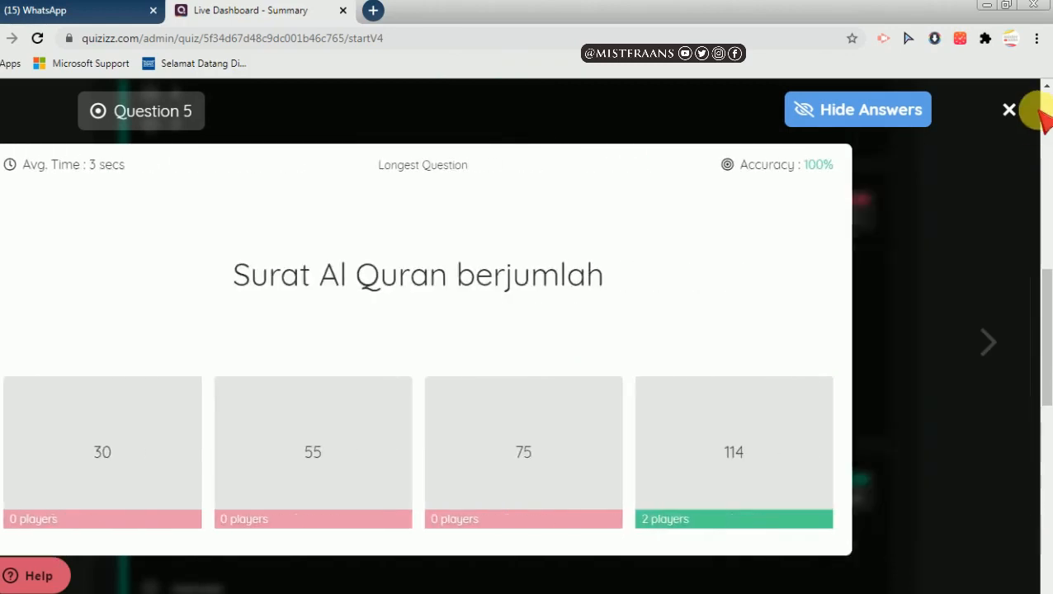
pyautogui.click(1008, 110)
pyautogui.scroll(10, 54, 285)
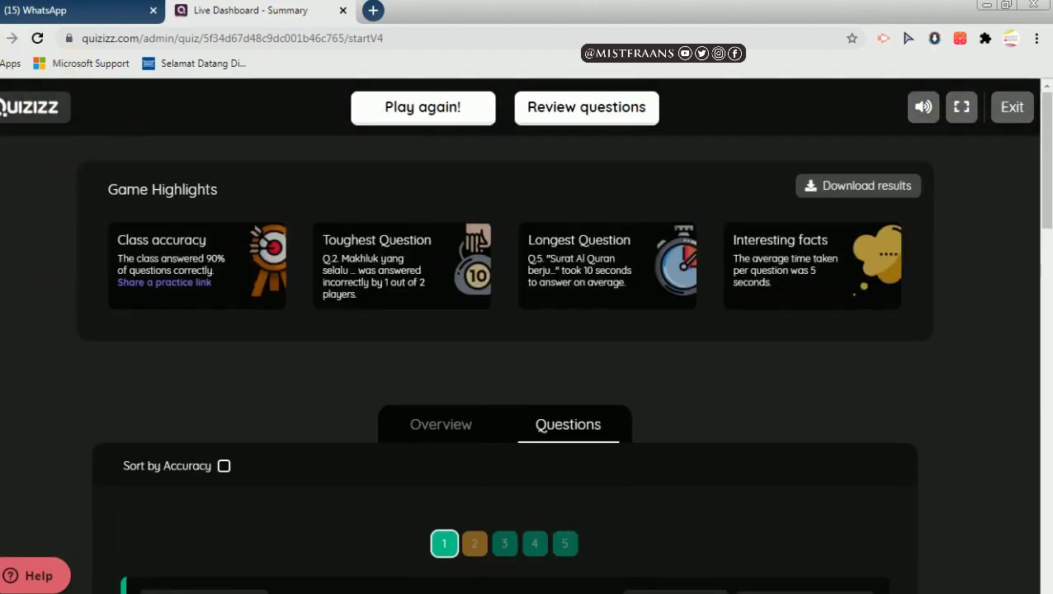
# Leave the live game summary, return to the LATIHAN SOAL PAI quiz page and start assigning the quiz as homework
pyautogui.click(29, 106)
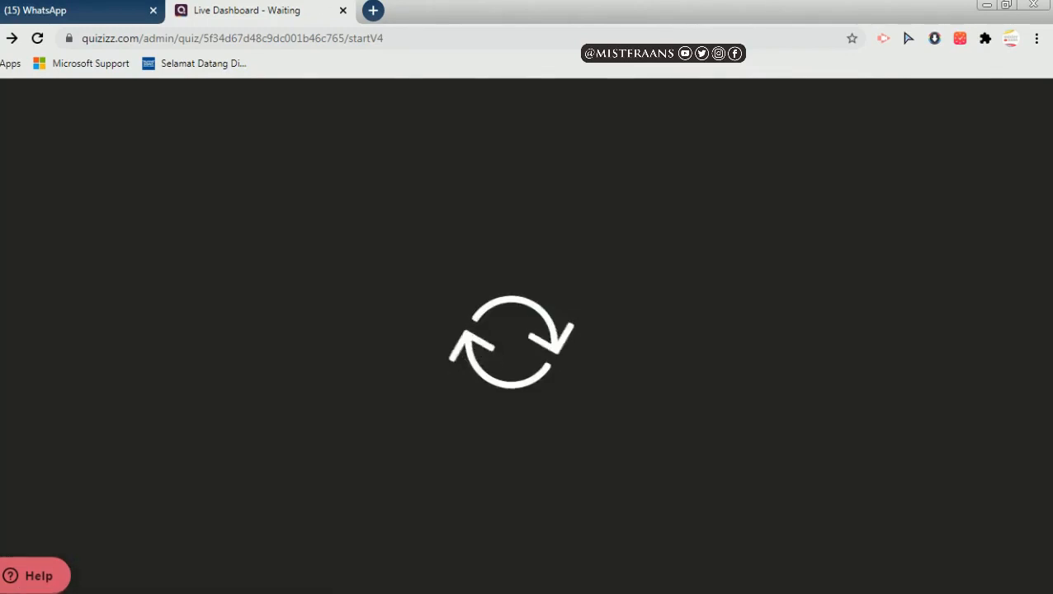
pyautogui.hotkey('alt', 'Left')
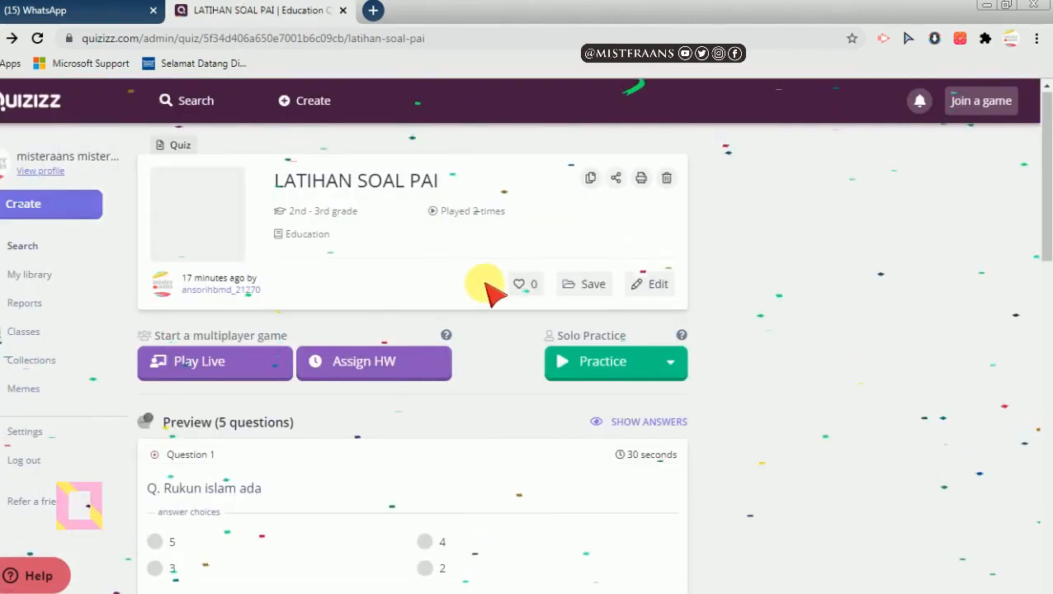
pyautogui.click(360, 368)
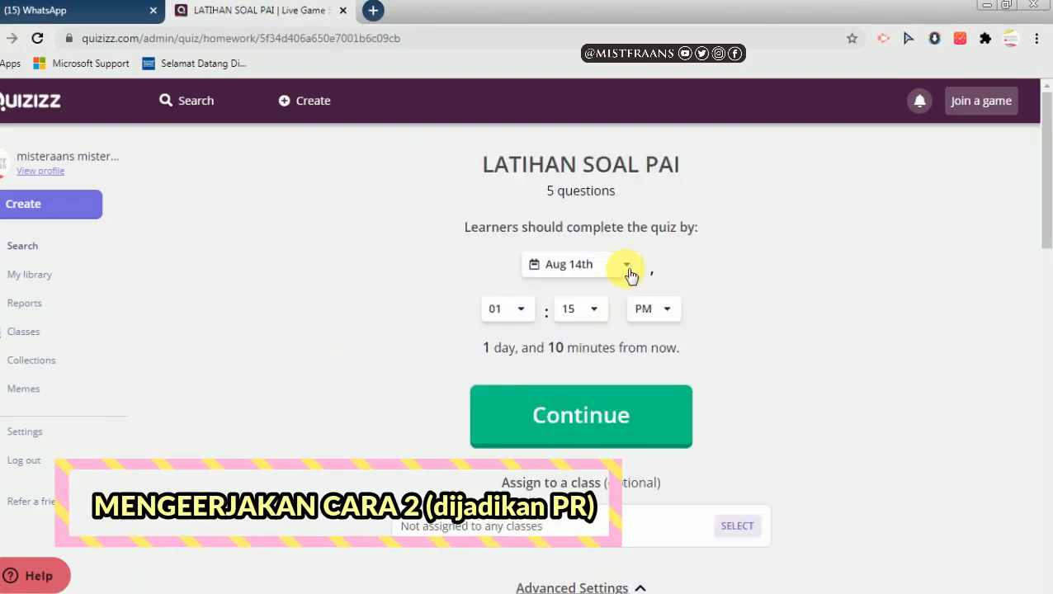
# Set the homework completion date to Aug 19th
pyautogui.click(627, 265)
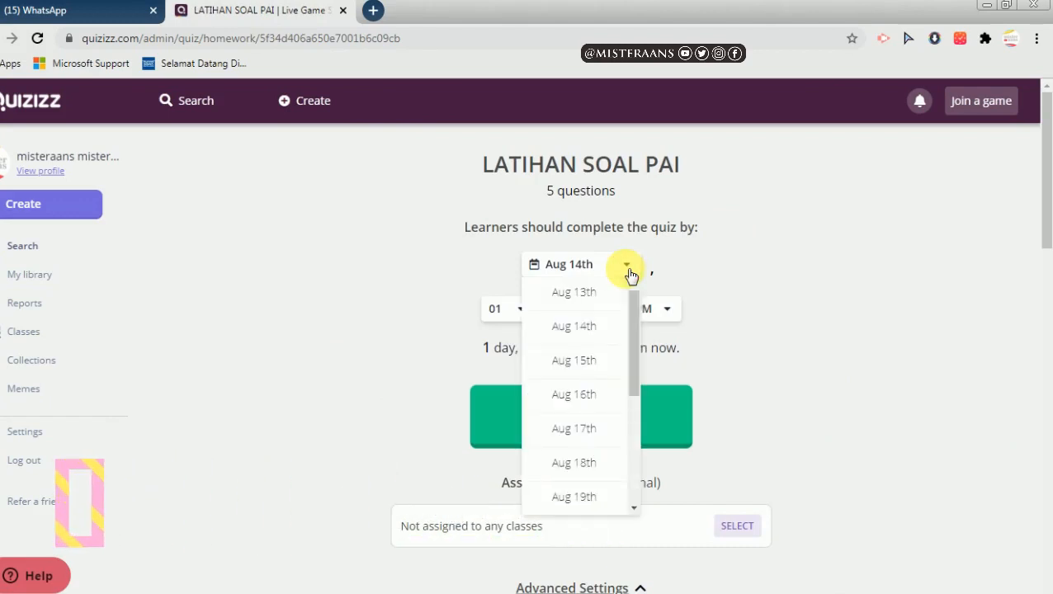
pyautogui.moveTo(635, 312)
pyautogui.mouseDown()
pyautogui.moveTo(634, 395)
pyautogui.moveTo(646, 311)
pyautogui.mouseUp()
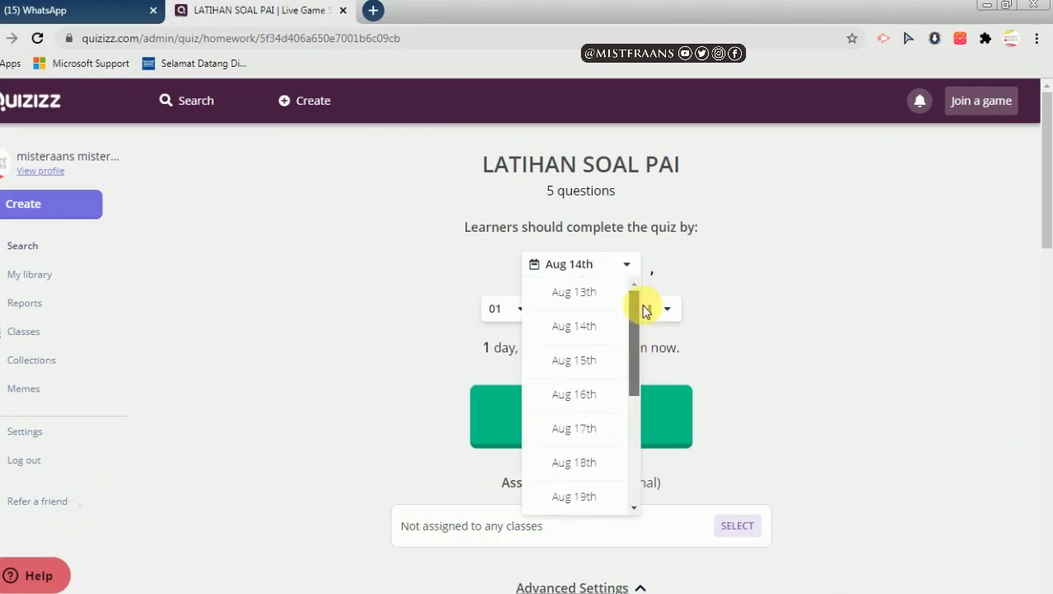
pyautogui.click(590, 497)
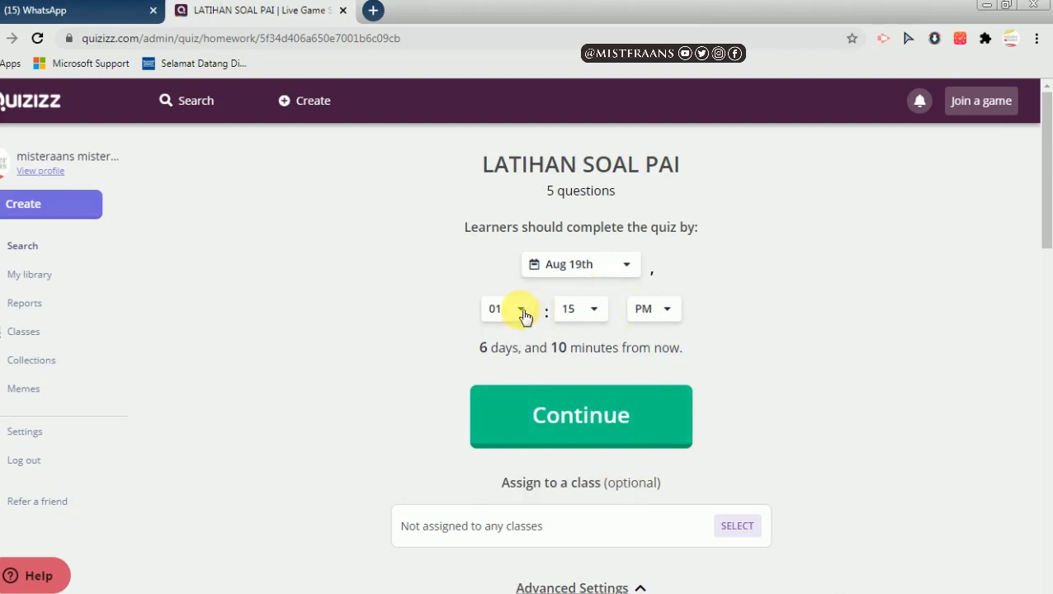
# Set the homework deadline time to 09:00 PM and continue to create the assignment
pyautogui.click(522, 314)
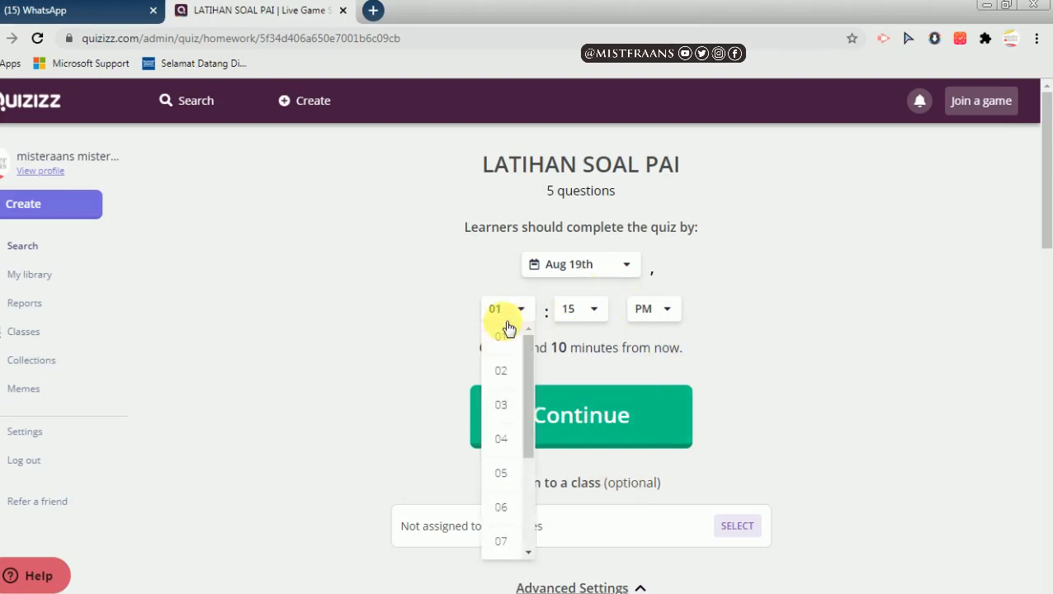
pyautogui.click(528, 309)
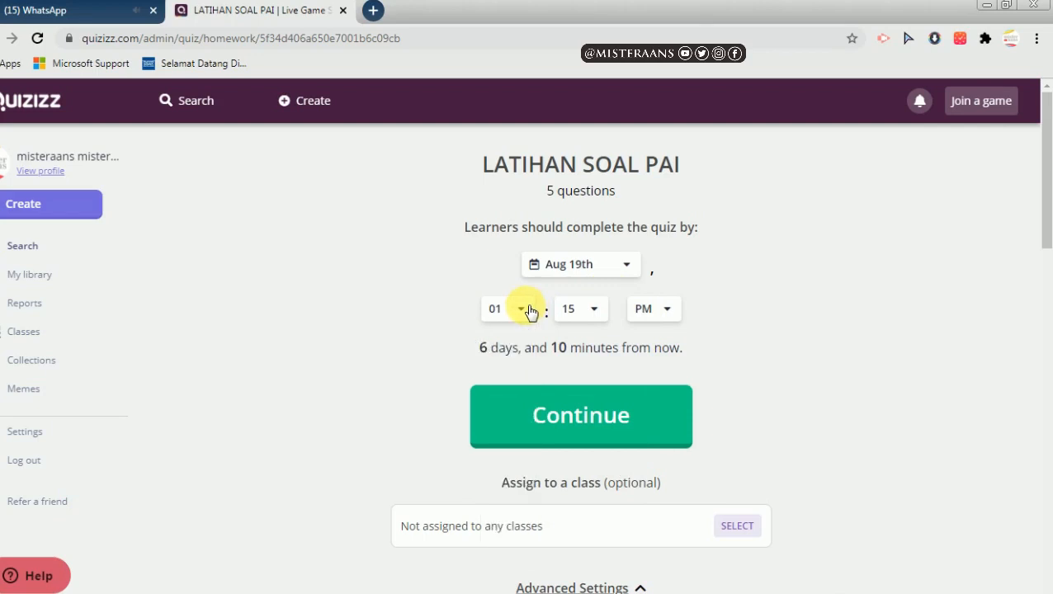
pyautogui.click(529, 310)
pyautogui.click(529, 311)
pyautogui.click(529, 311)
pyautogui.click(532, 312)
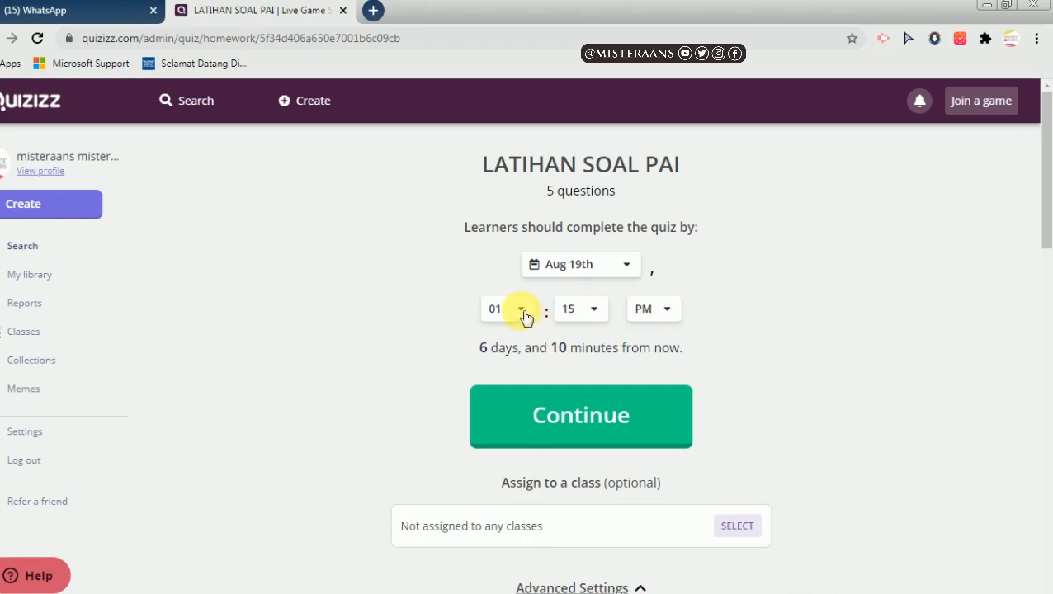
pyautogui.click(525, 312)
pyautogui.scroll(-2, 516, 503)
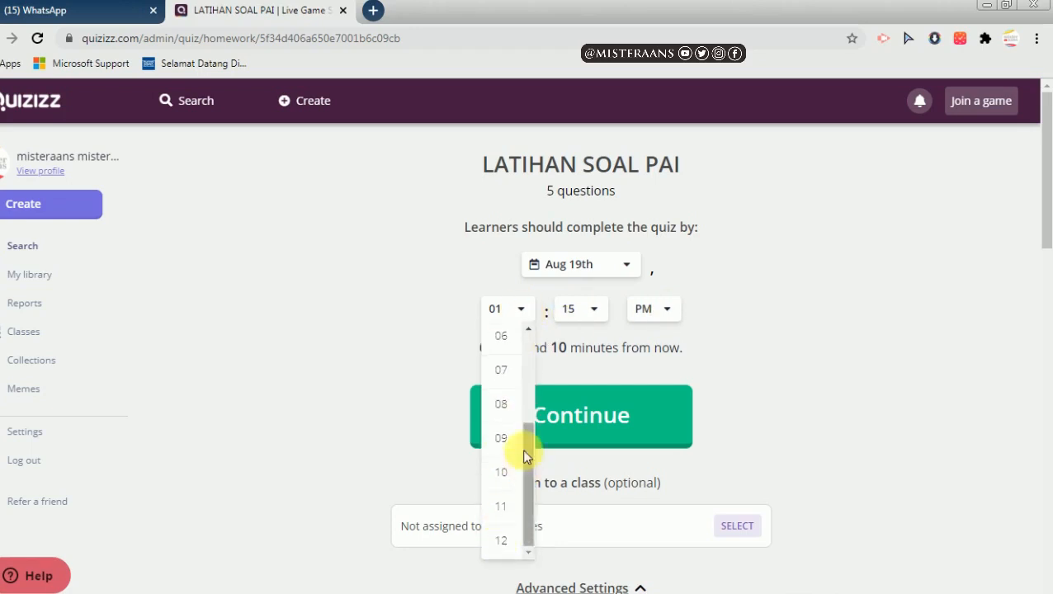
pyautogui.click(508, 442)
pyautogui.click(597, 314)
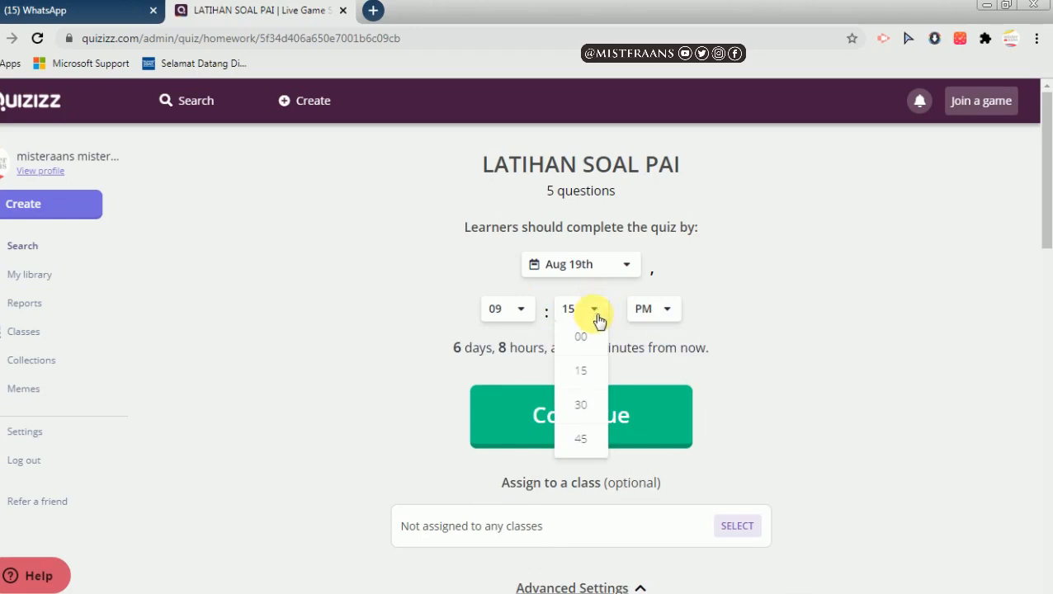
pyautogui.click(582, 338)
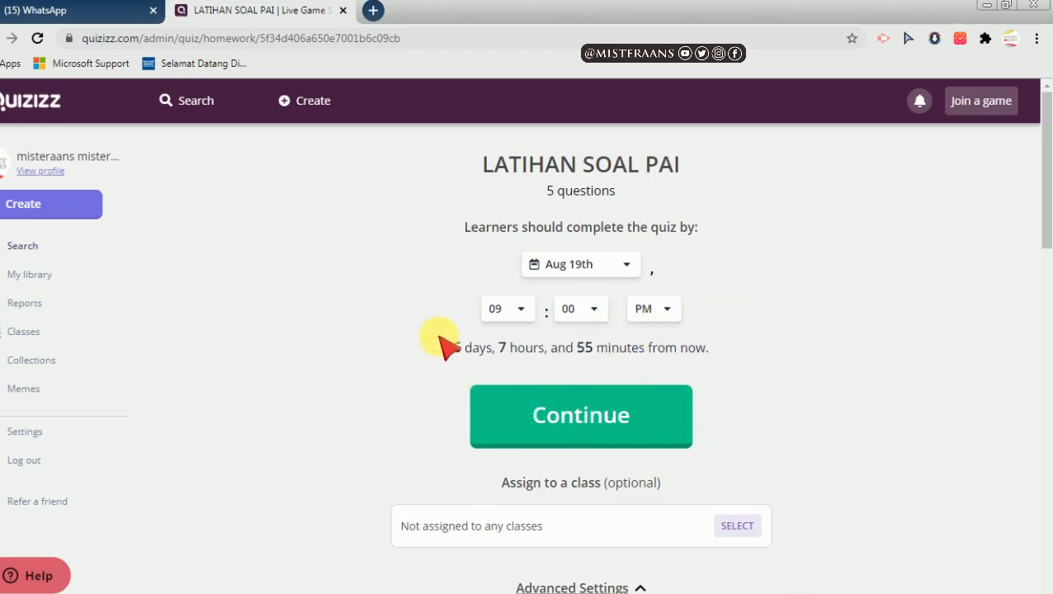
pyautogui.moveTo(446, 346); pyautogui.dragTo(518, 376)
pyautogui.click(726, 378)
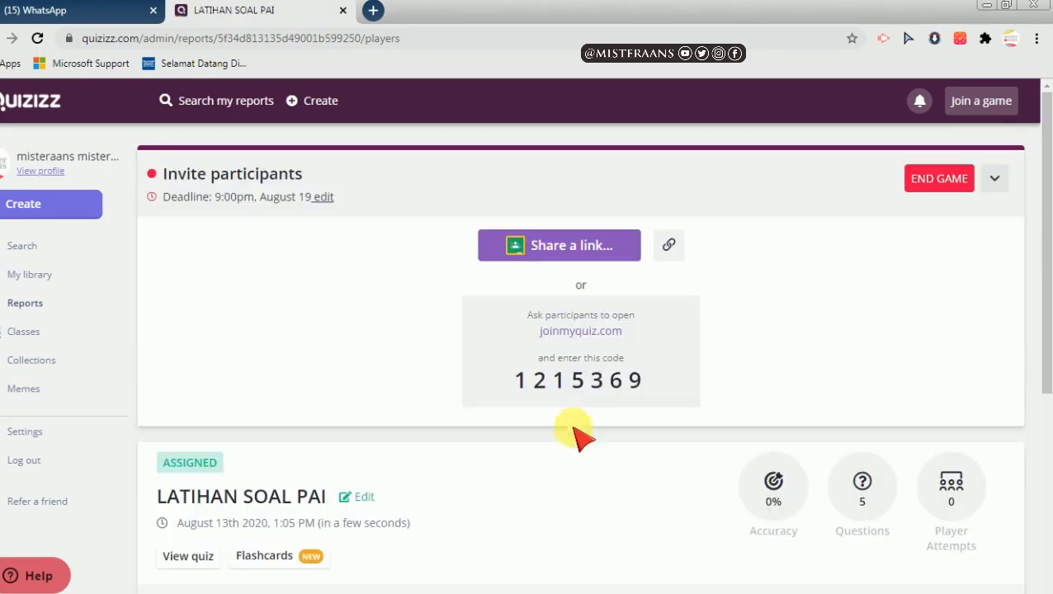
# Copy the homework game code from the participant invitation
pyautogui.moveTo(429, 592)
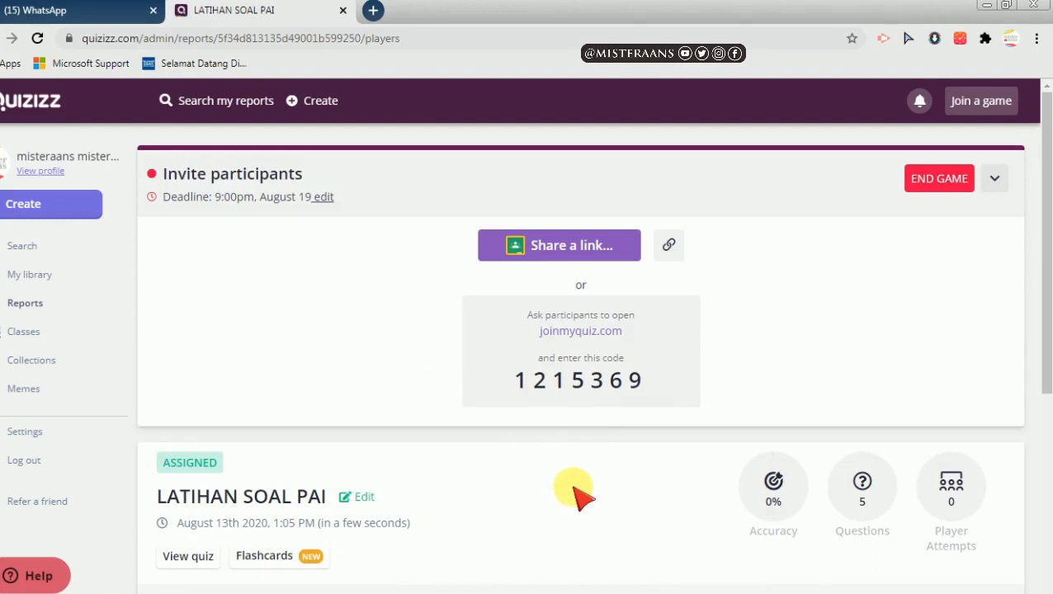
pyautogui.moveTo(656, 378); pyautogui.dragTo(516, 374)
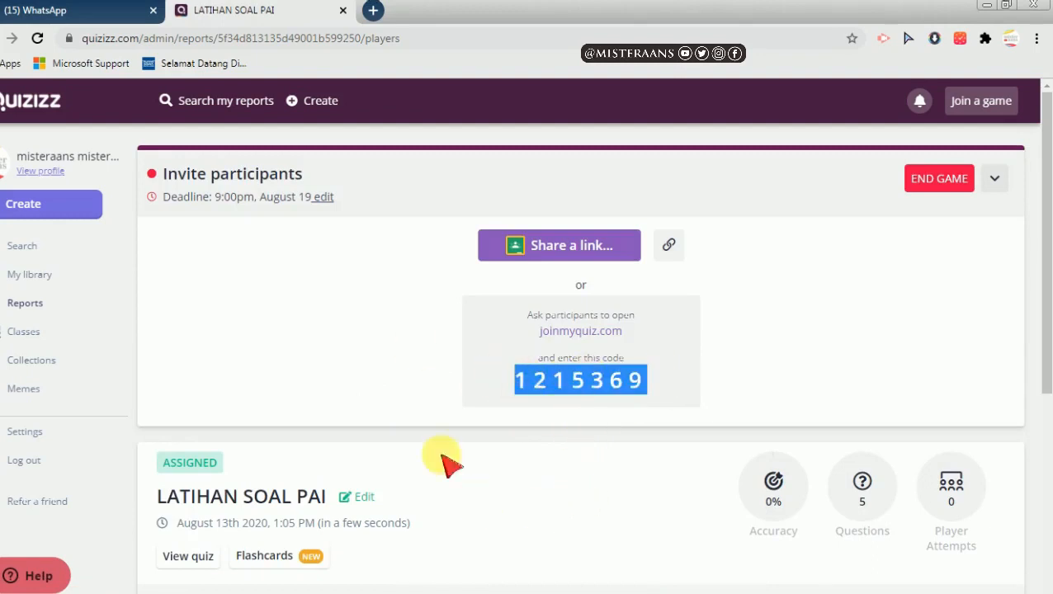
pyautogui.rightClick(561, 391)
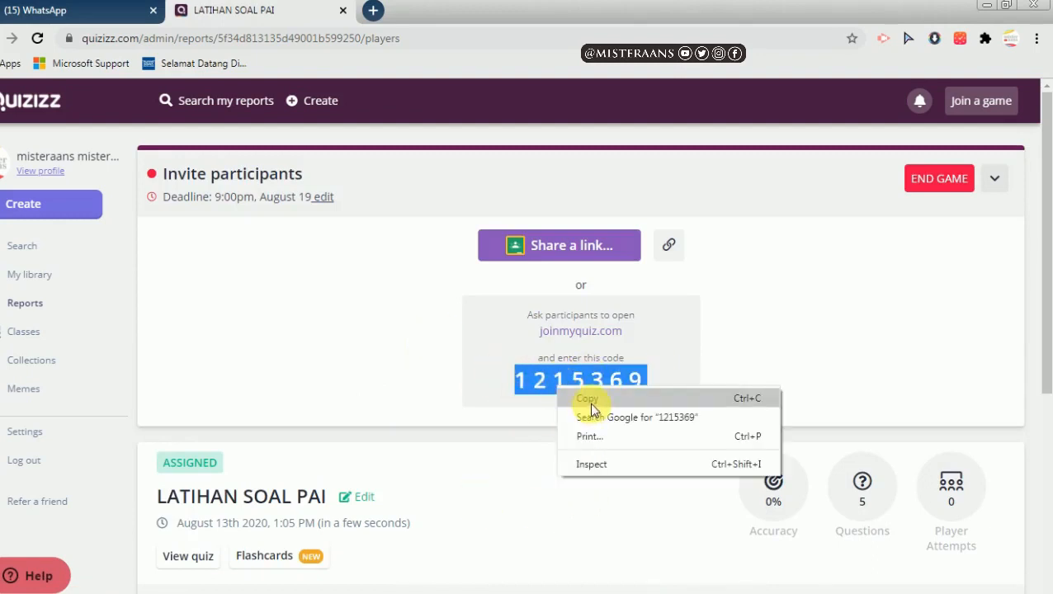
pyautogui.click(589, 401)
# Switch to a separate Chrome window for the student and open joinmyquiz.com
pyautogui.moveTo(404, 589)
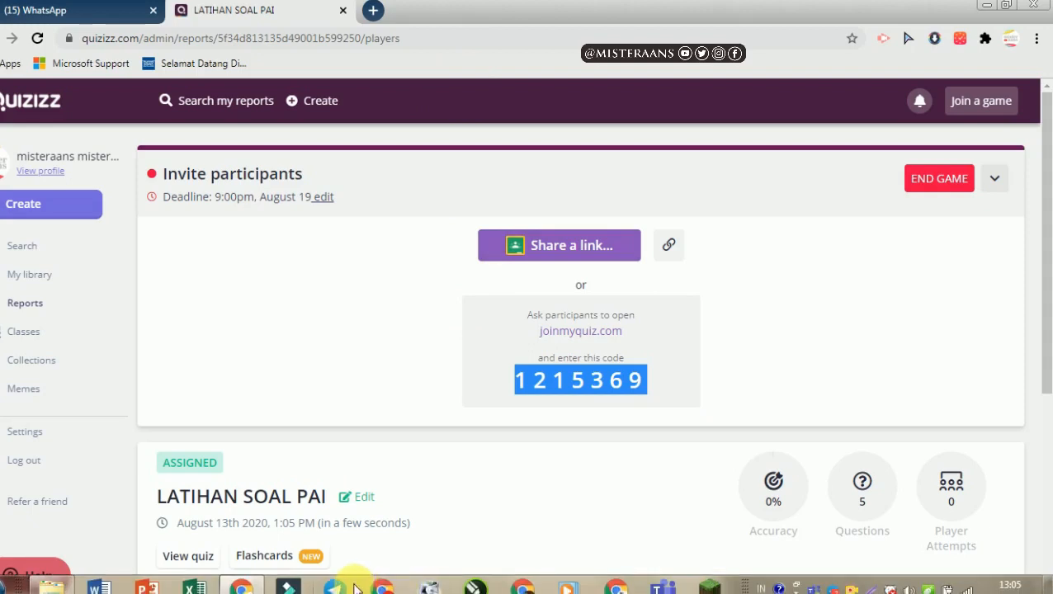
pyautogui.click(518, 587)
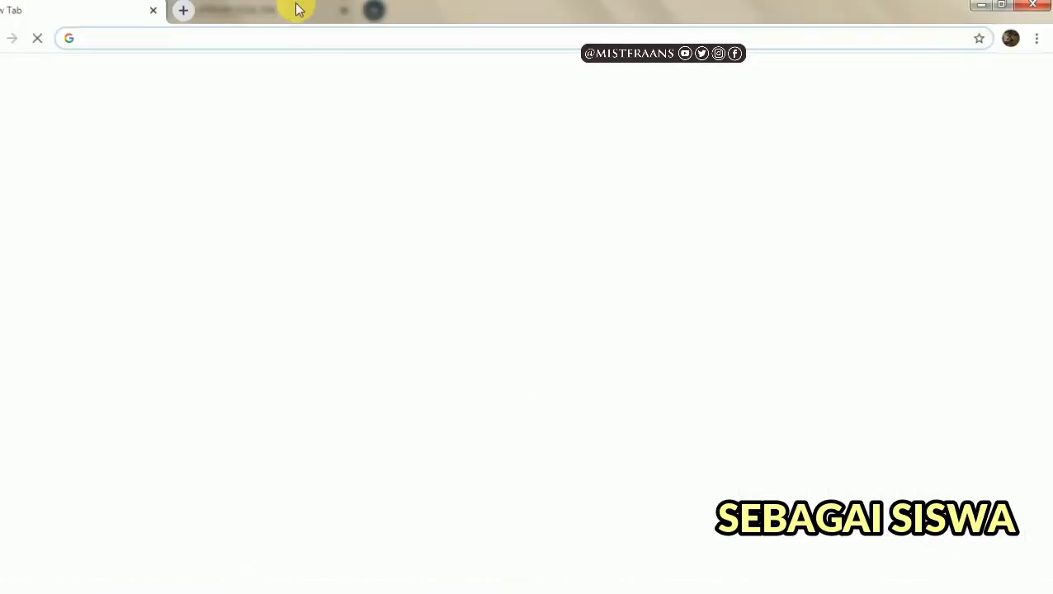
pyautogui.click(291, 48)
pyautogui.write('joinmyquiz.com')
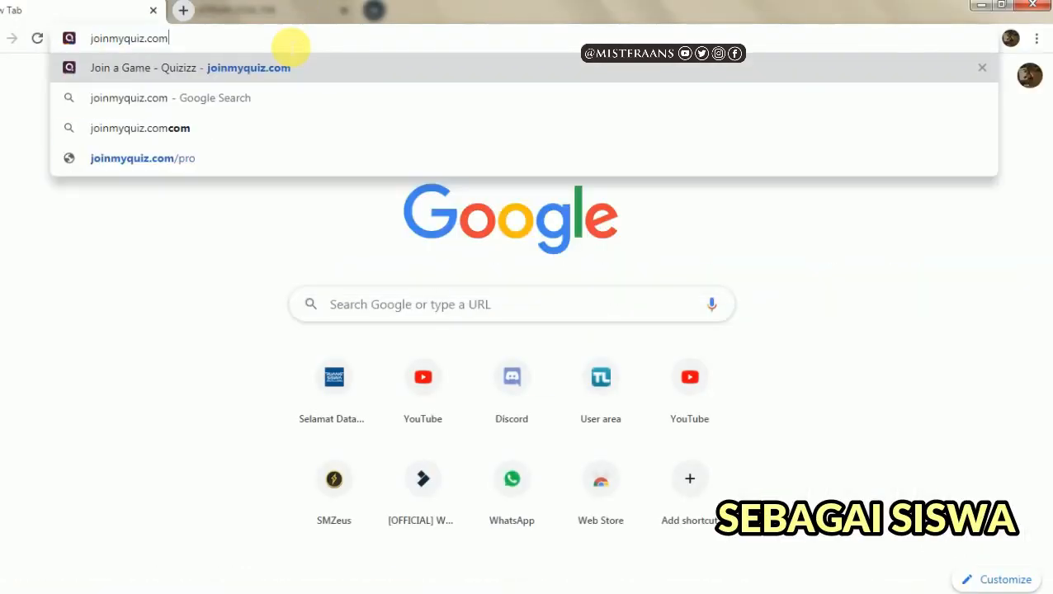
pyautogui.press('Return')
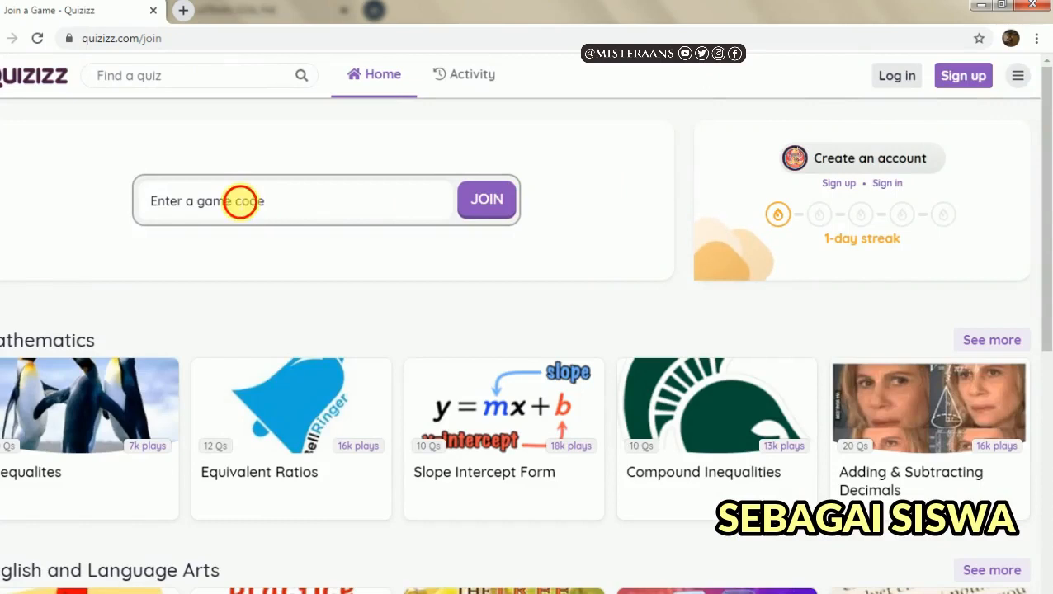
# Enter the copied homework game code on the join page and join the game
pyautogui.rightClick(240, 201)
pyautogui.click(269, 293)
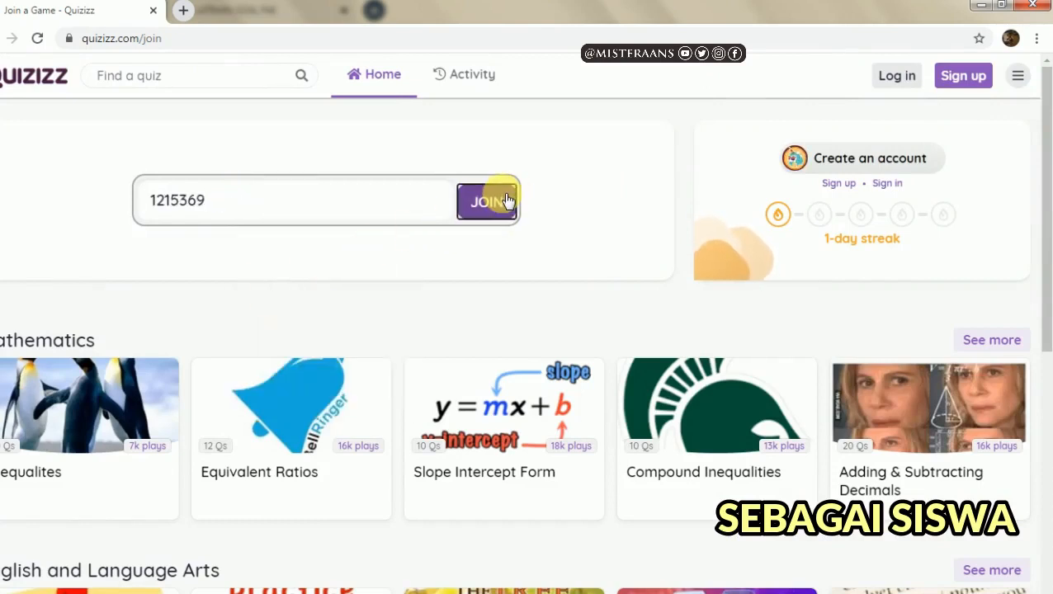
pyautogui.click(494, 198)
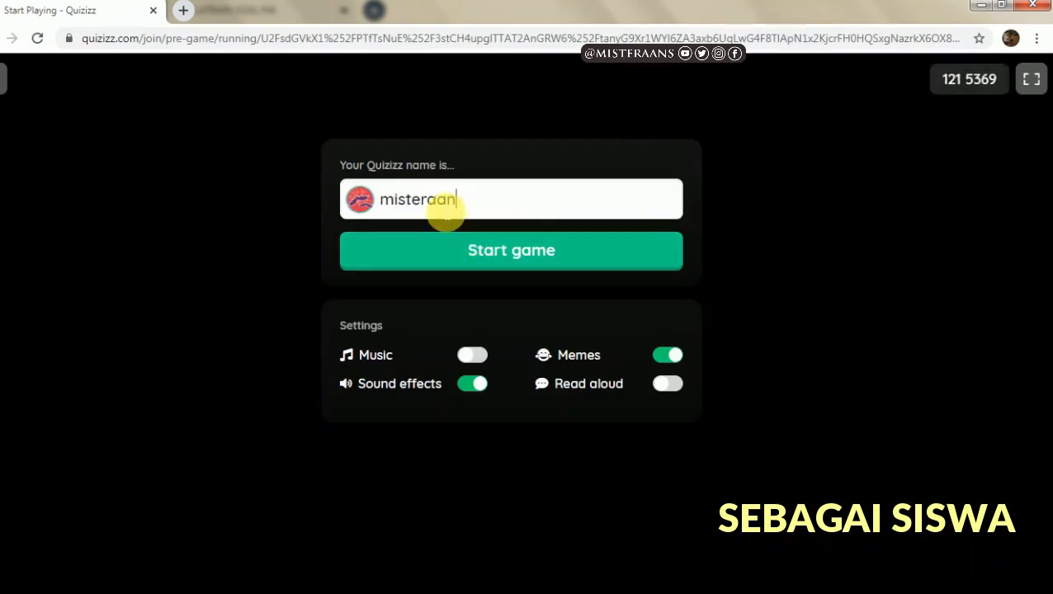
# Enter the student's player name, enable music, disable memes, skip the account sign-up and start the homework game
pyautogui.click(445, 213)
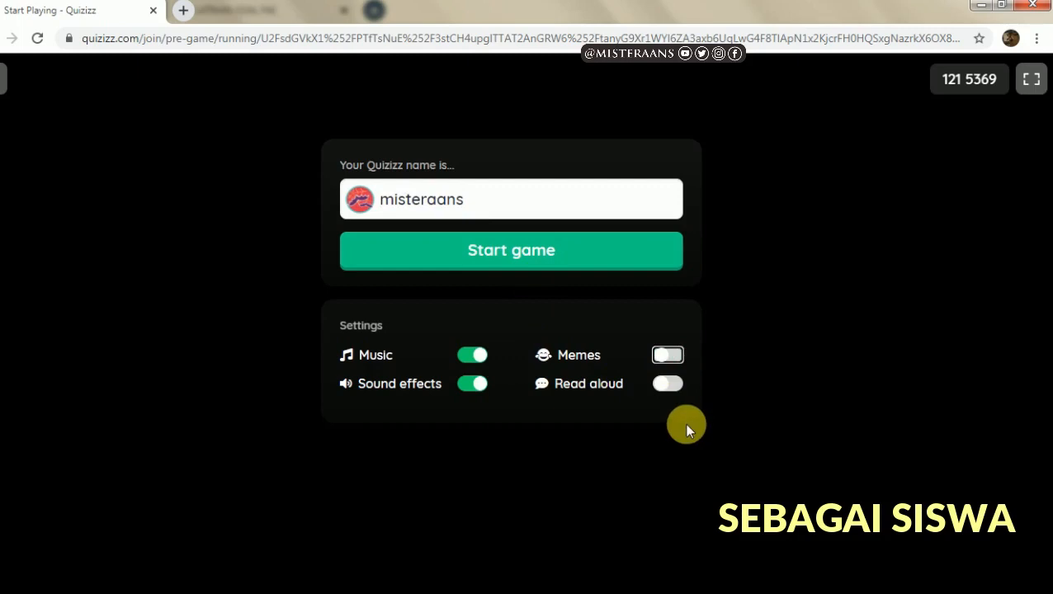
pyautogui.click(467, 257)
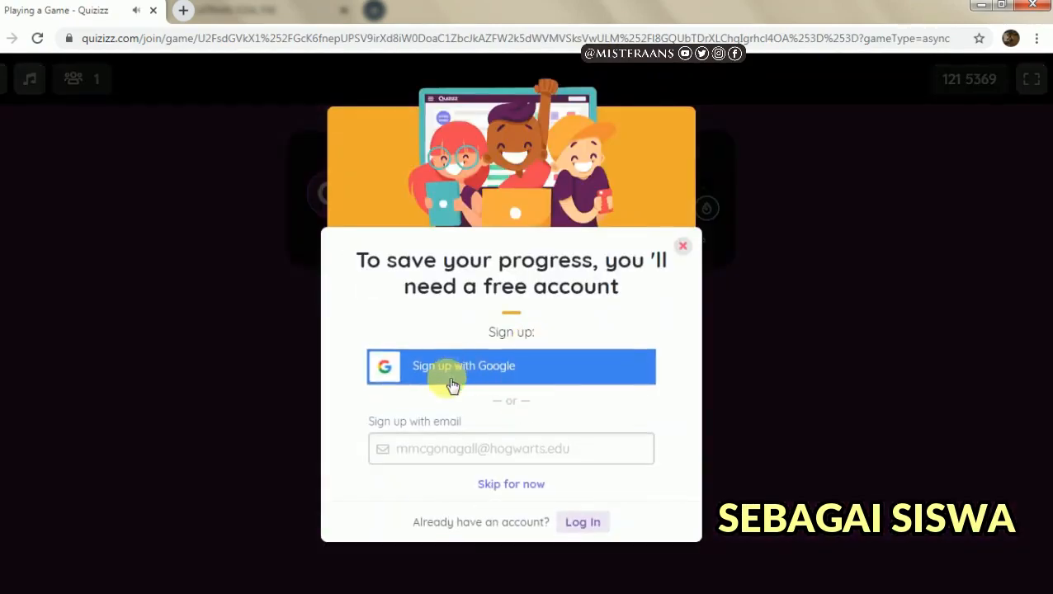
pyautogui.click(683, 249)
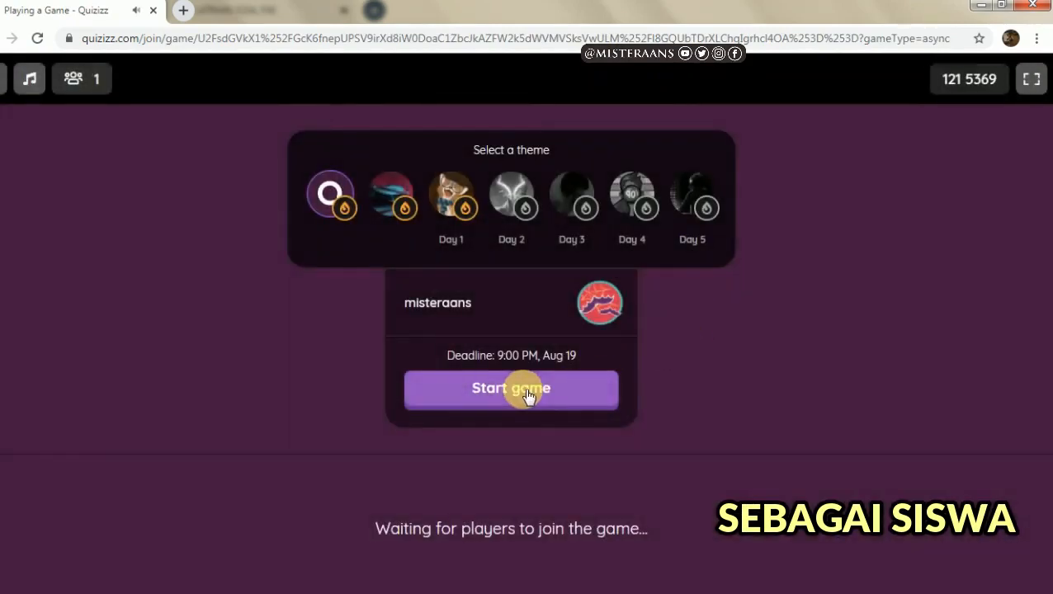
pyautogui.click(525, 395)
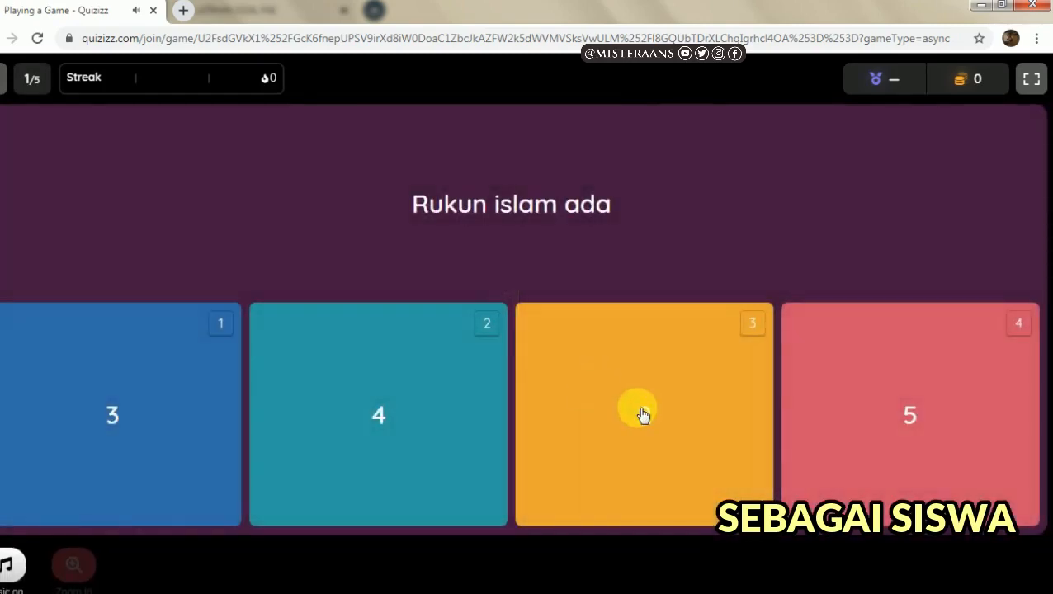
# Answer "Rukun islam ada" with 2 and "Surat Al Quran berjumlah" with 114, and close the student's game
pyautogui.click(643, 414)
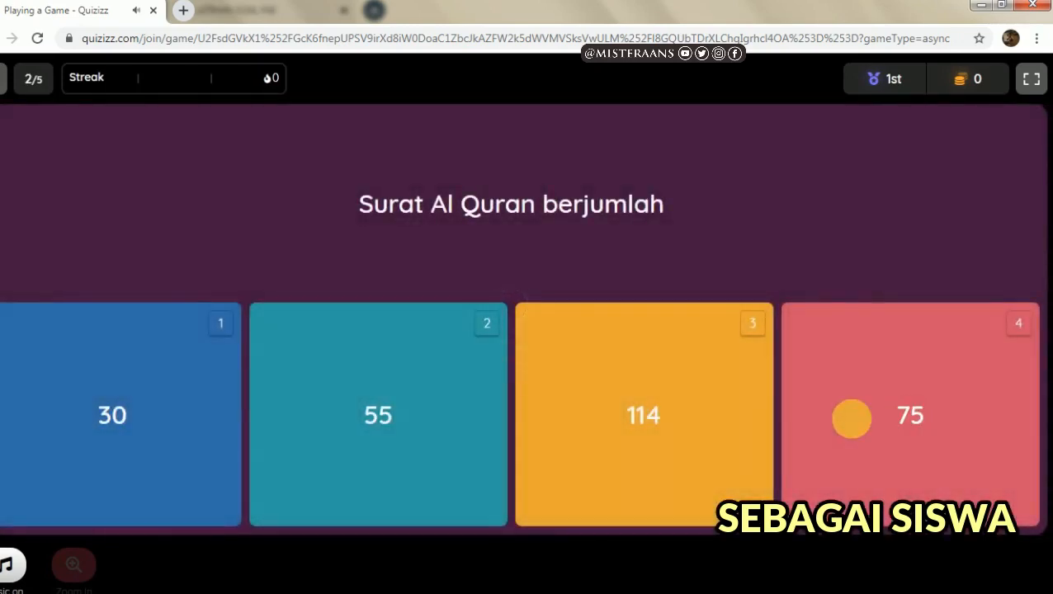
pyautogui.click(583, 403)
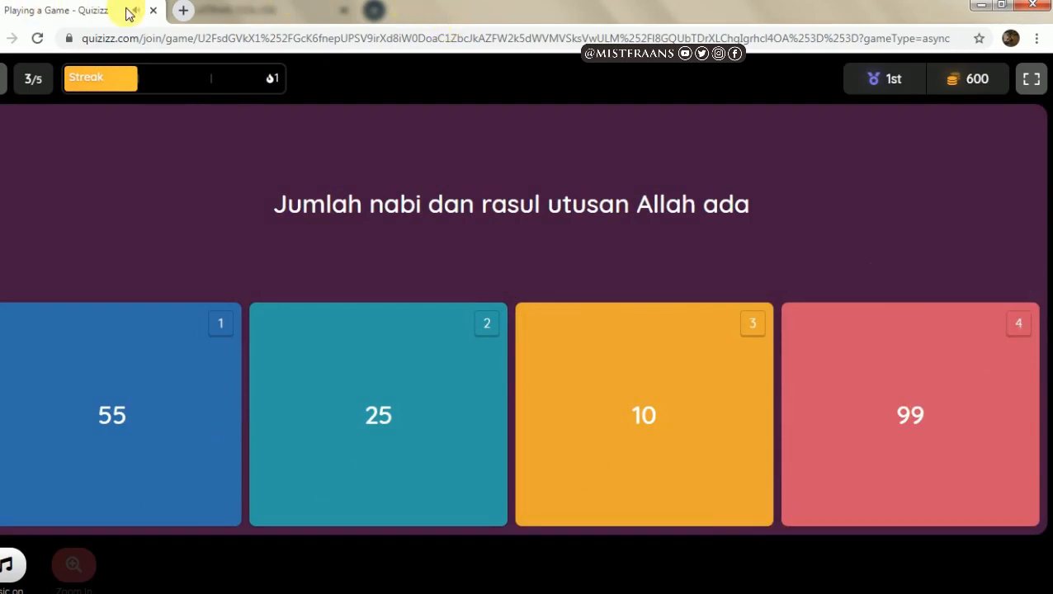
pyautogui.click(154, 11)
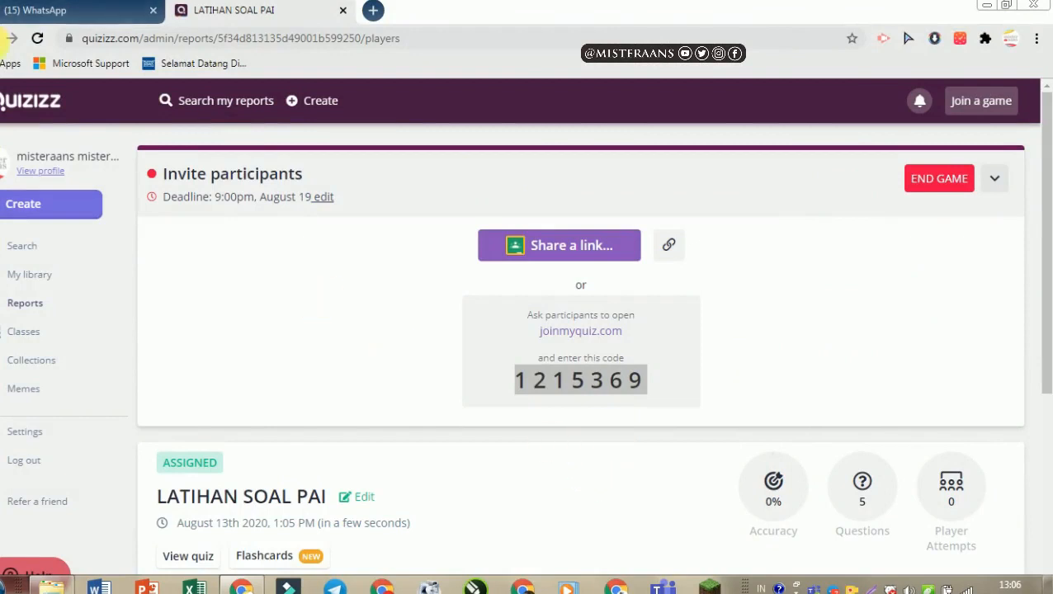
# Go back from the homework report to the LATIHAN SOAL PAI quiz page
pyautogui.click(4, 38)
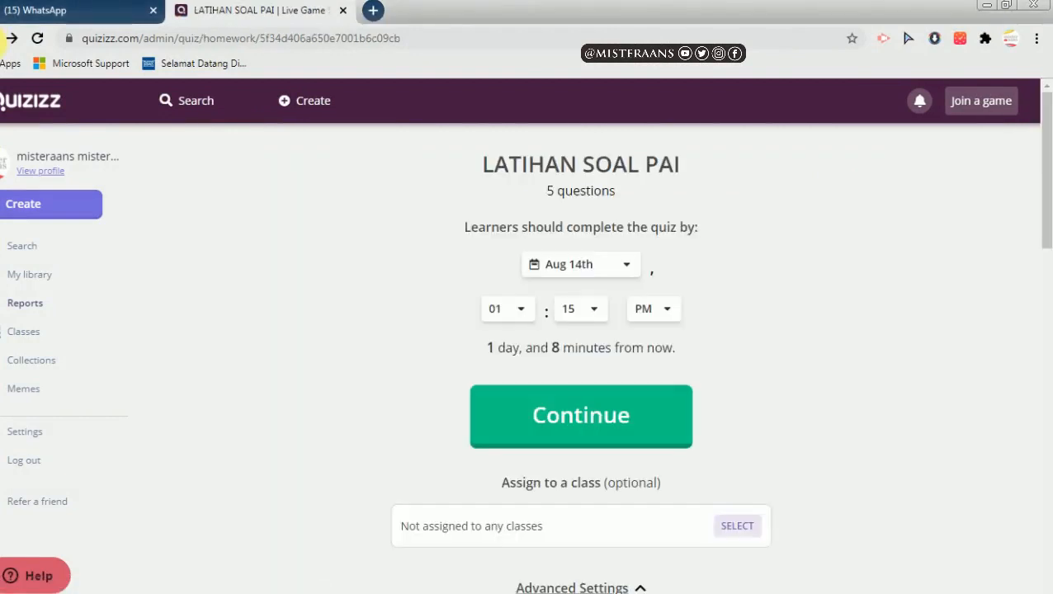
pyautogui.rightClick(3, 38)
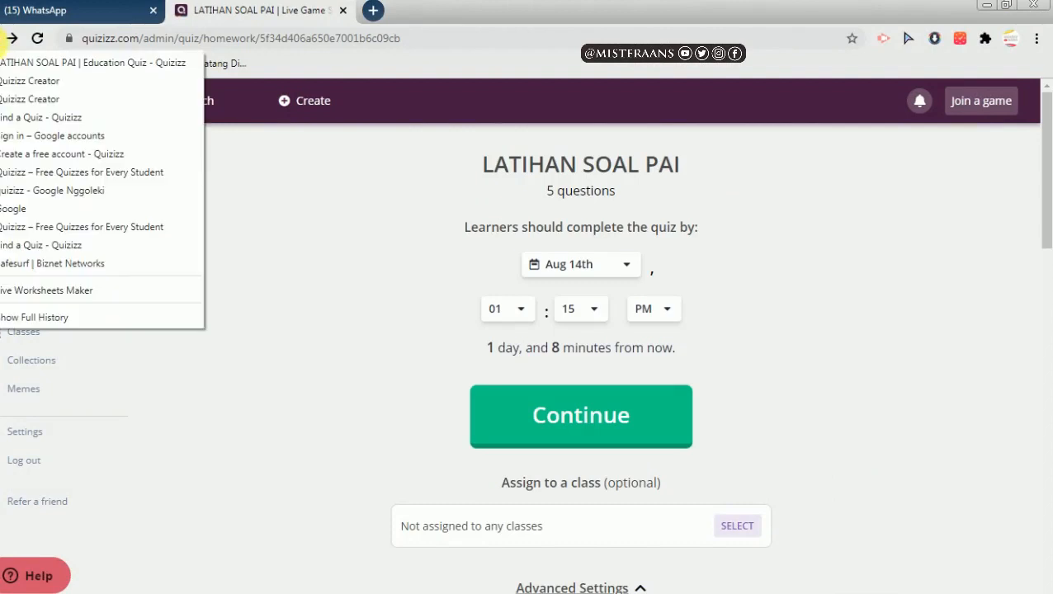
pyautogui.click(313, 266)
pyautogui.click(10, 38)
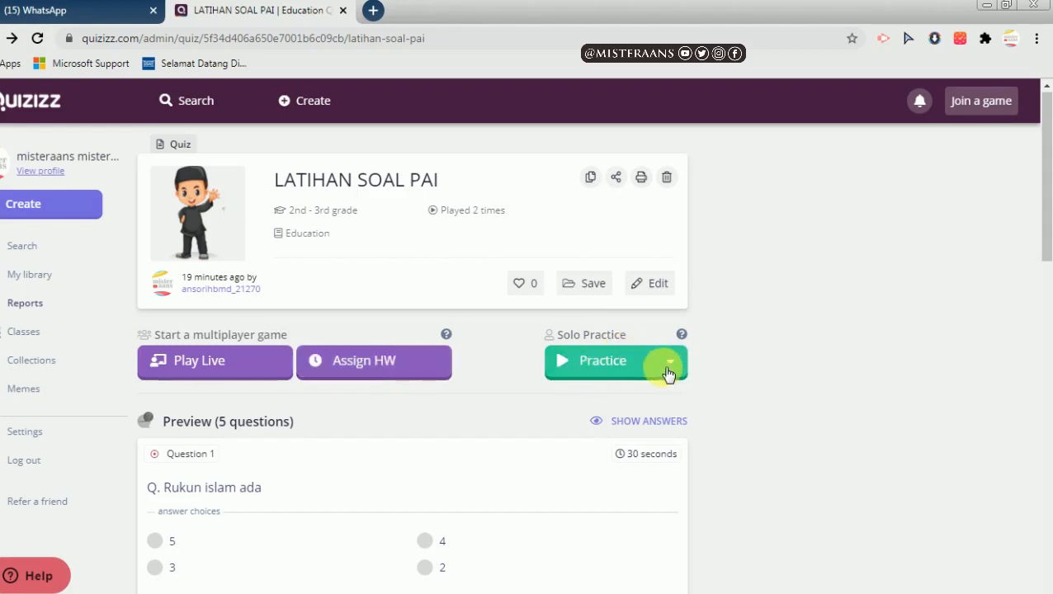
# Open the sharing options for the quiz's solo practice and copy the practice link
pyautogui.click(669, 371)
pyautogui.click(672, 360)
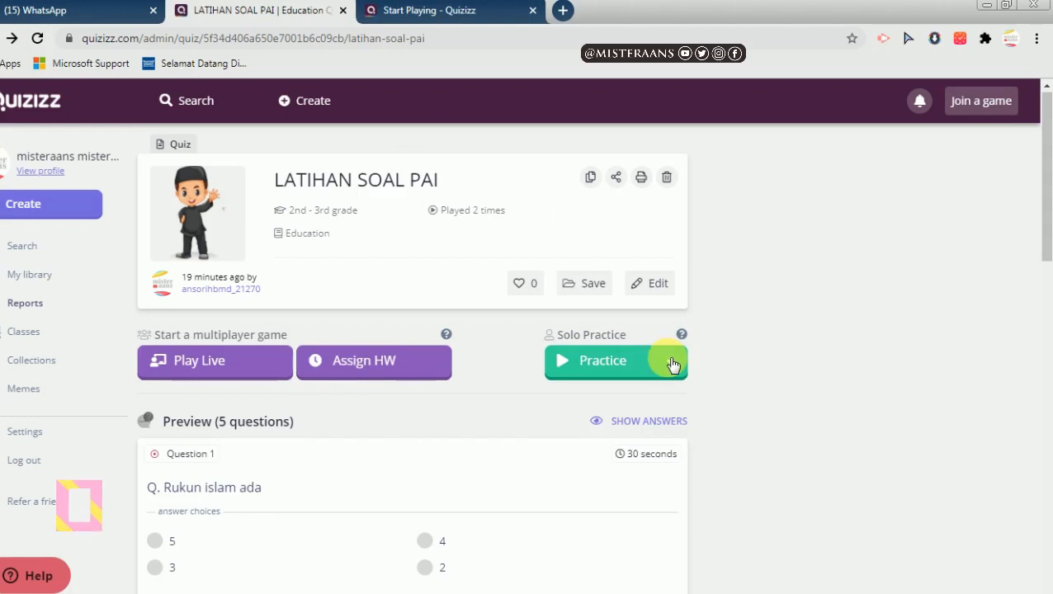
pyautogui.click(672, 363)
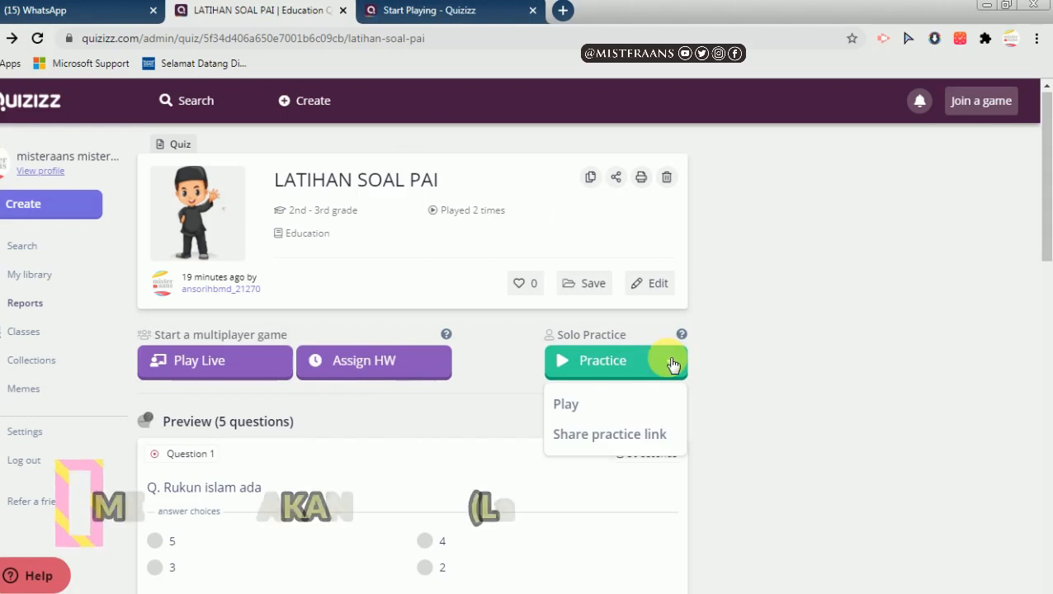
pyautogui.click(589, 435)
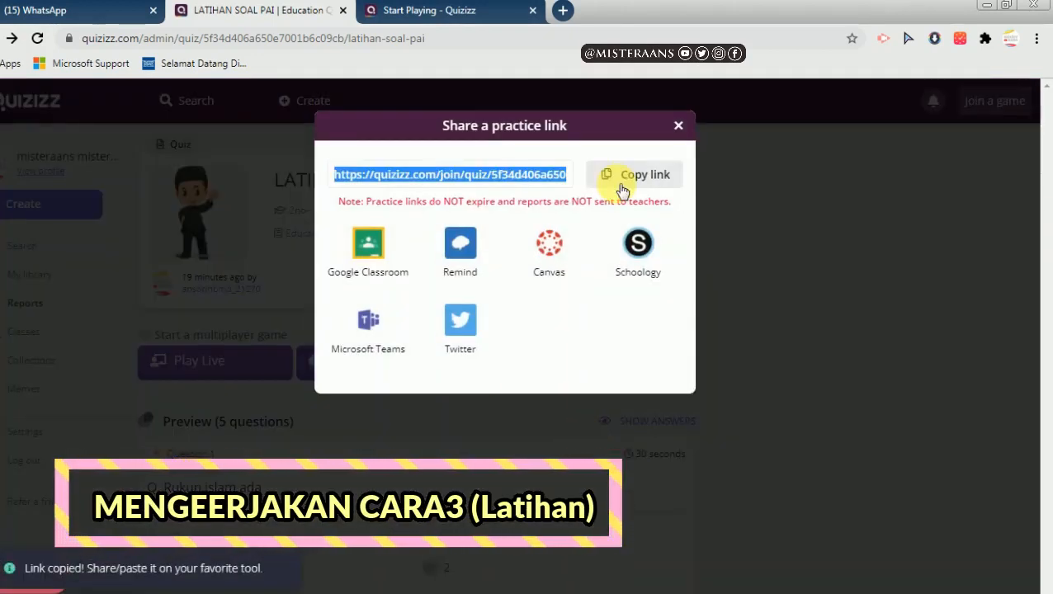
pyautogui.click(622, 188)
# Switch to the student's Chrome window and open the copied practice link
pyautogui.moveTo(405, 585)
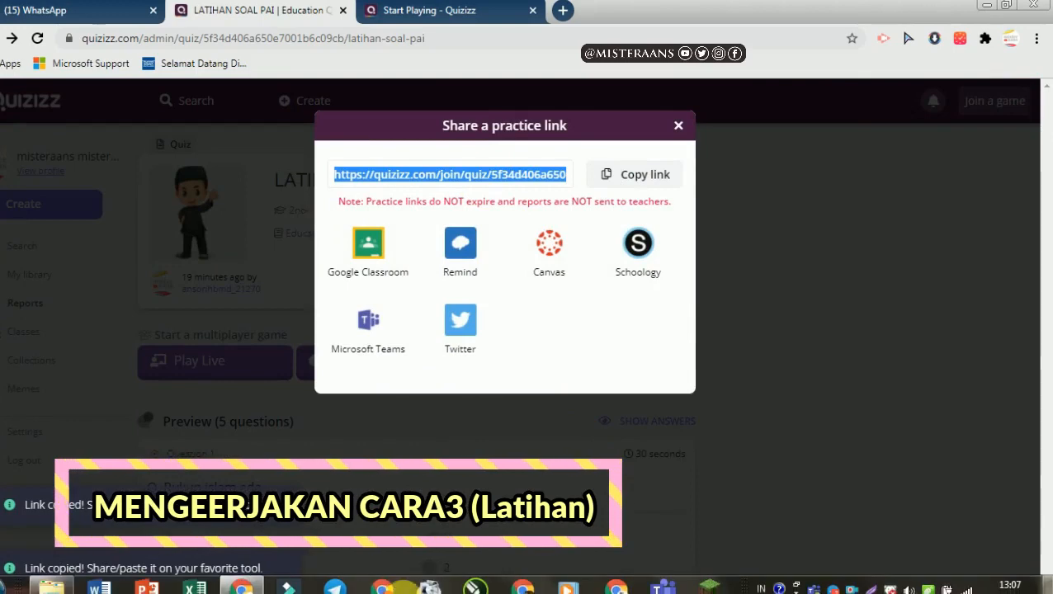
pyautogui.click(403, 586)
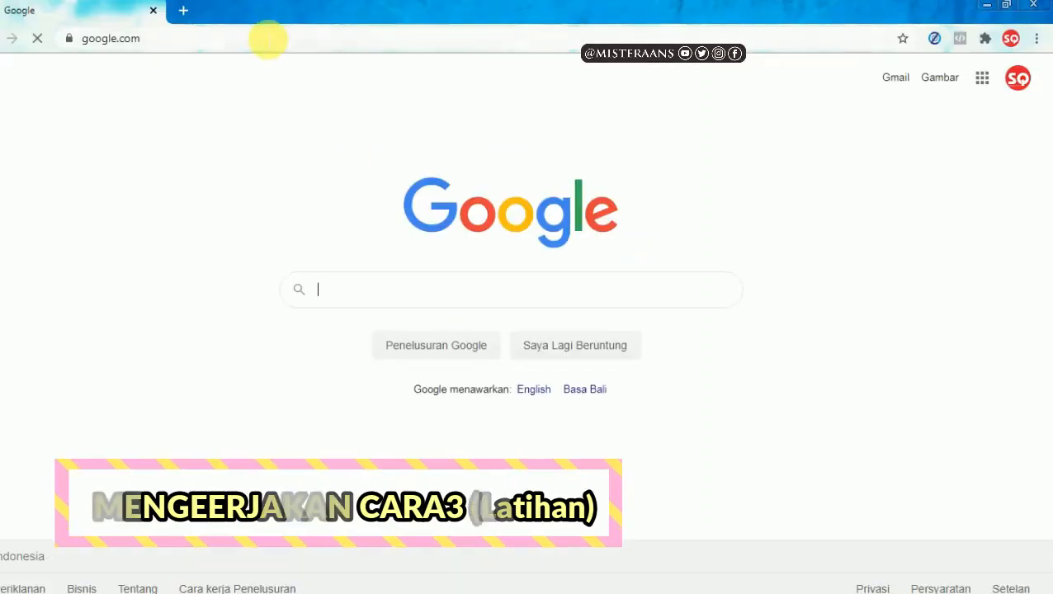
pyautogui.click(268, 39)
pyautogui.rightClick(265, 38)
pyautogui.click(317, 112)
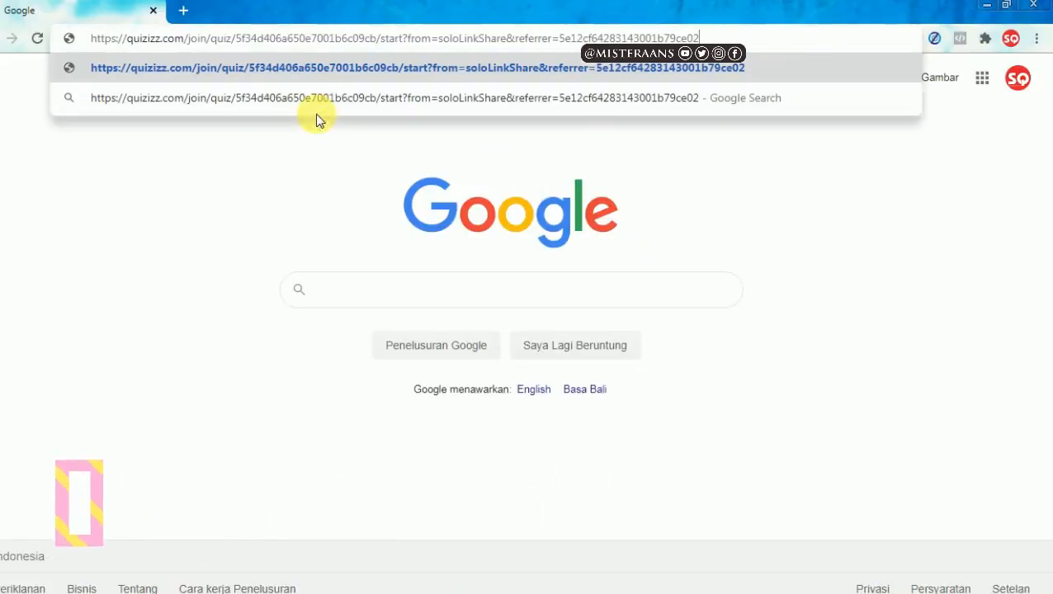
pyautogui.press('Return')
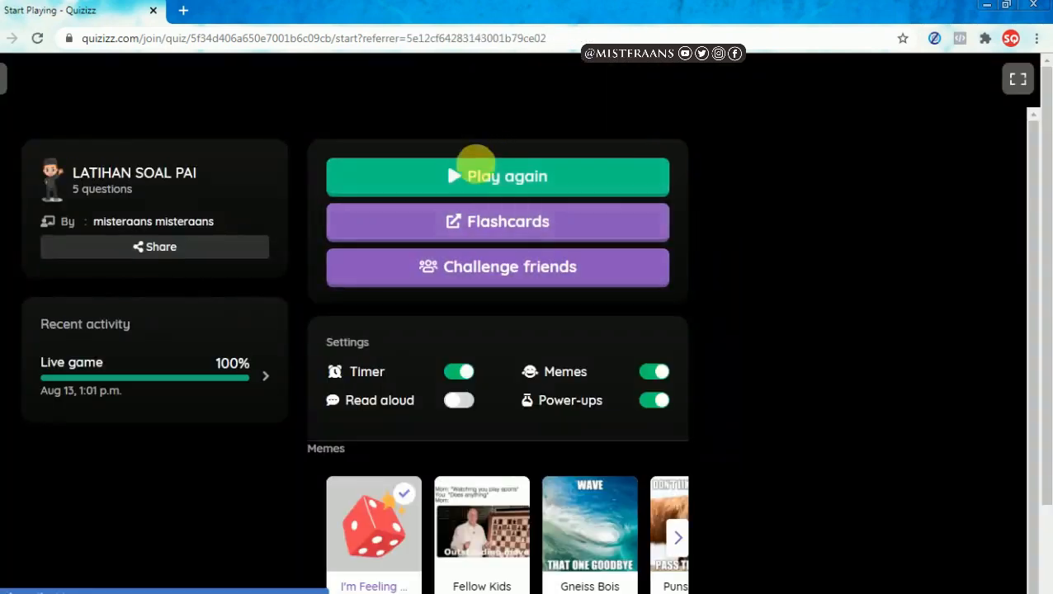
# Start the practice game, answer "Rukun islam ada" with 3 and close the student's window
pyautogui.click(443, 174)
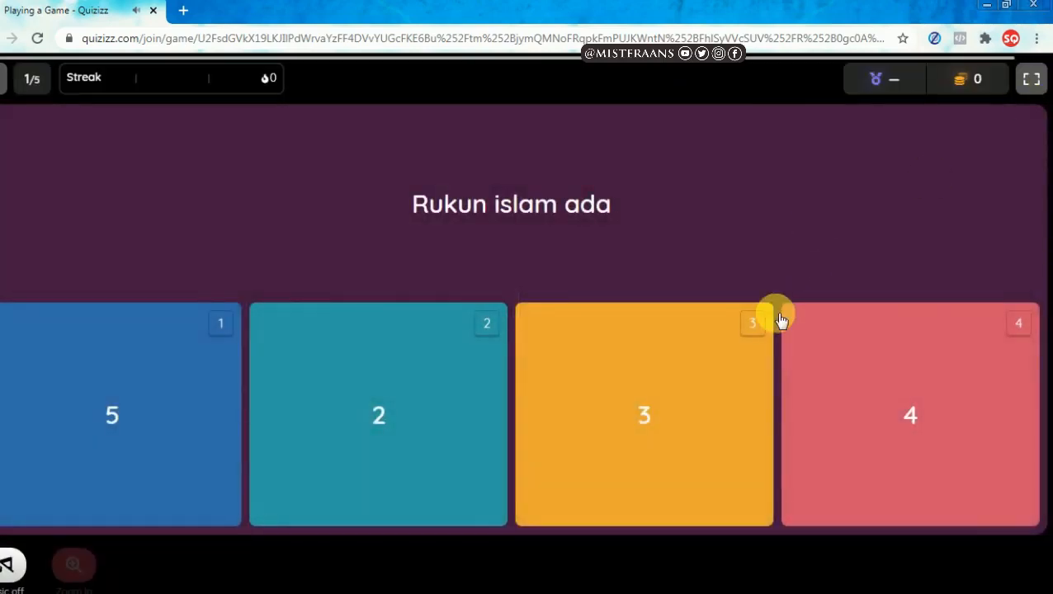
pyautogui.click(716, 364)
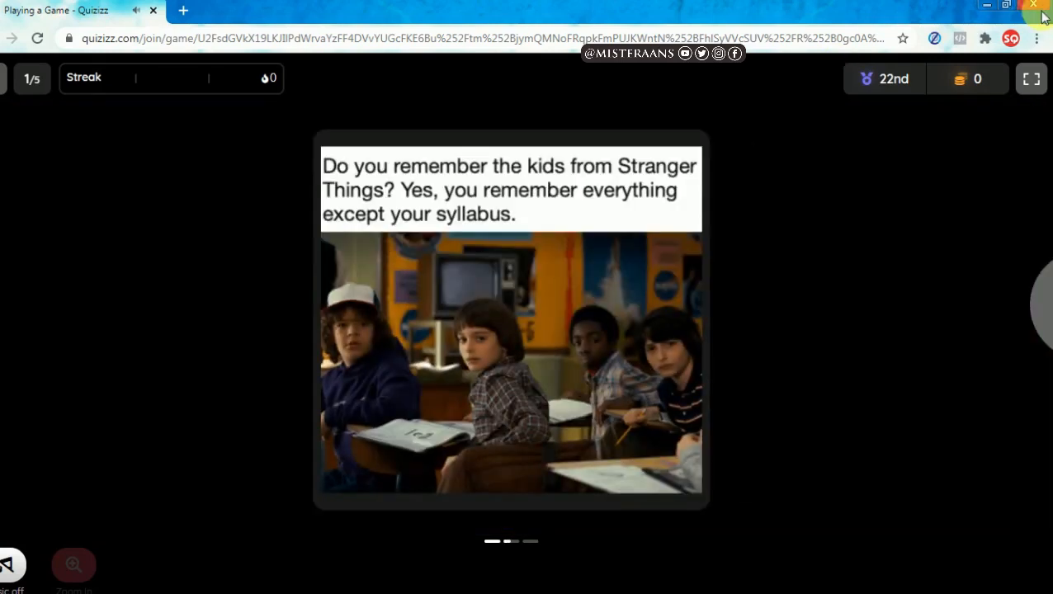
pyautogui.click(1033, 304)
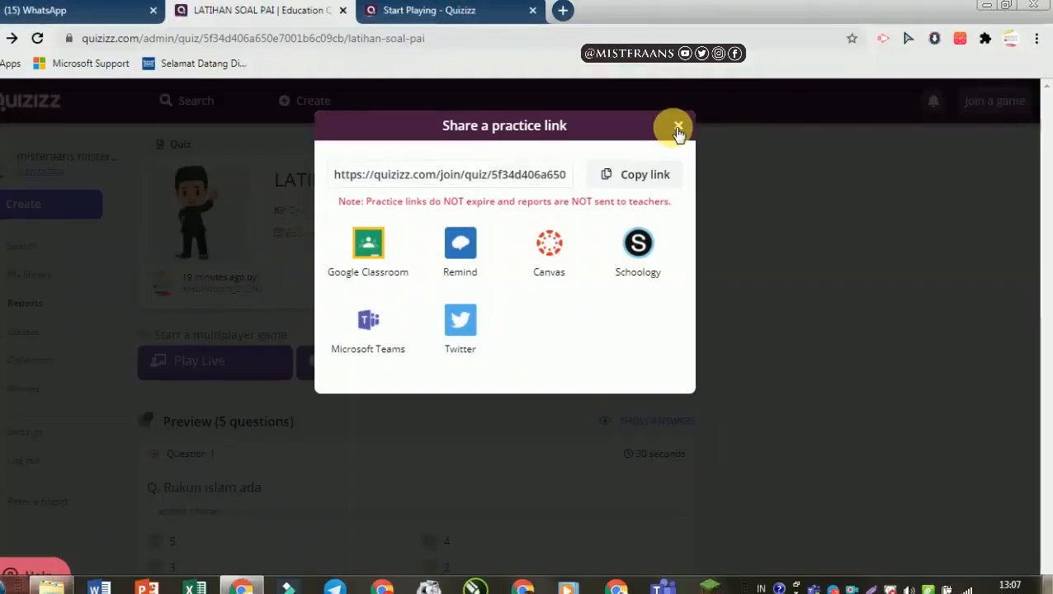
# Close the practice link dialog and open the completed live game's report for LATIHAN SOAL PAI to check the player scores
pyautogui.click(678, 131)
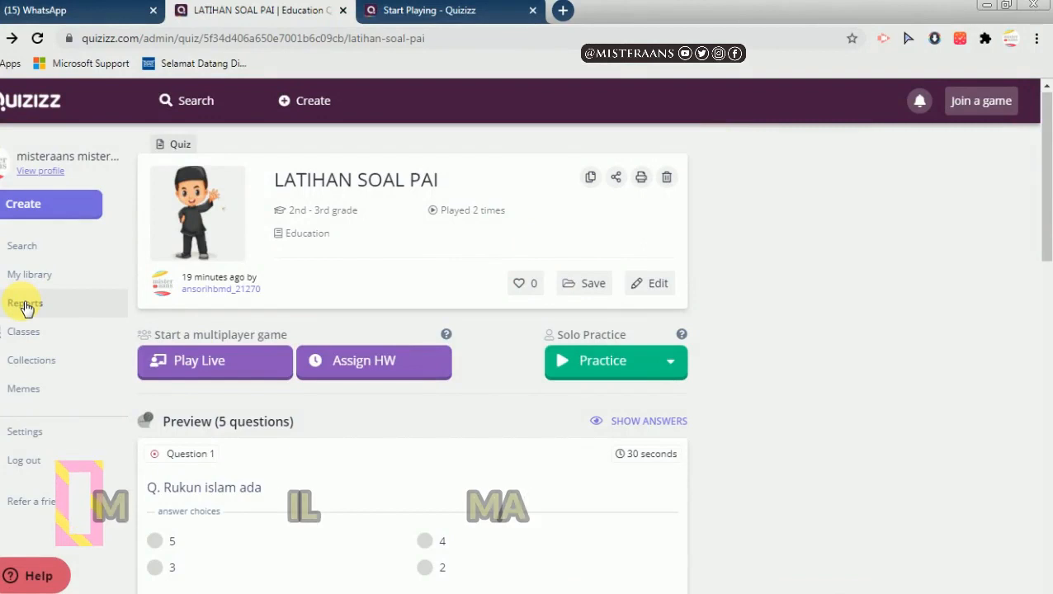
pyautogui.click(25, 304)
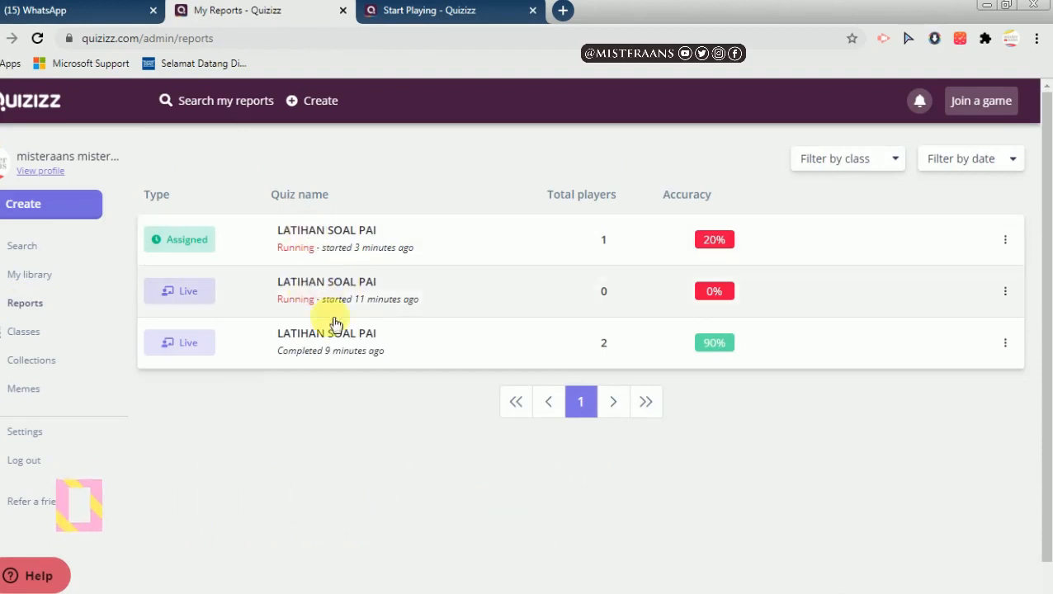
pyautogui.click(326, 345)
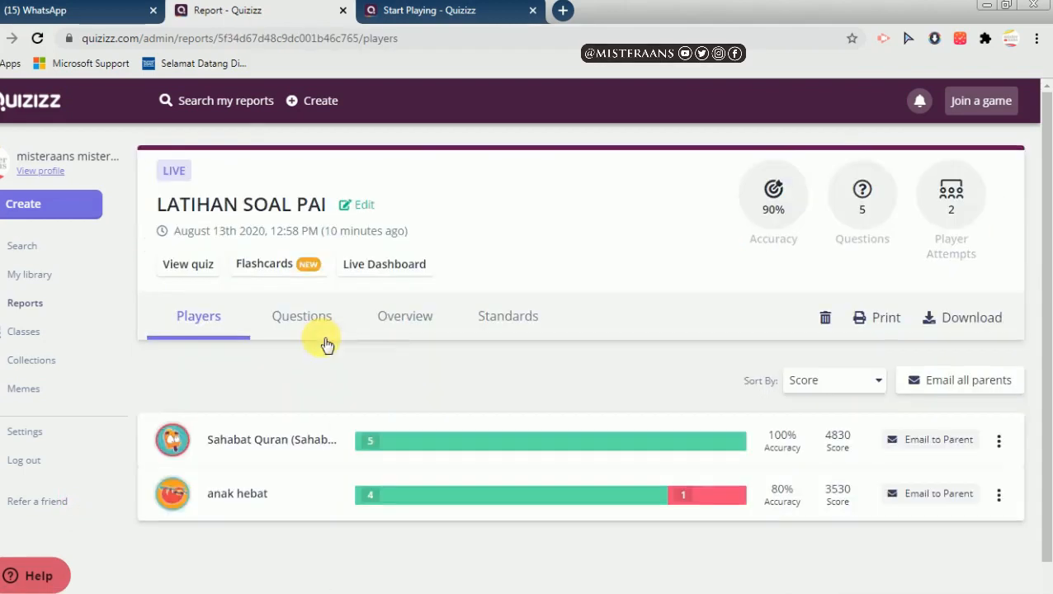
pyautogui.scroll(-1, 536, 256)
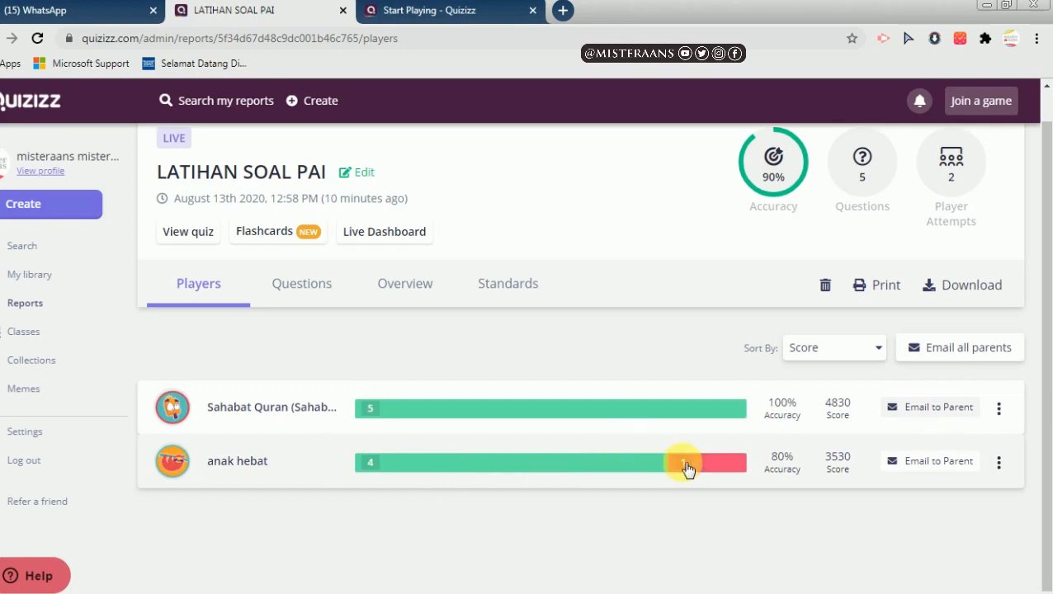
# Review the live game report by question, checking how the players answered the first three questions
pyautogui.click(286, 299)
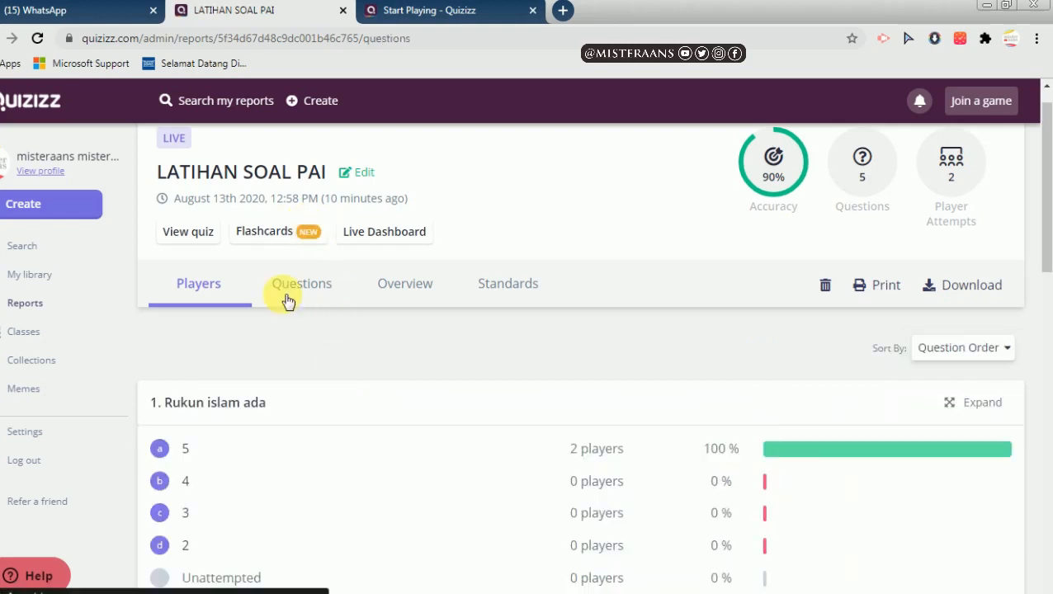
pyautogui.scroll(-3, 485, 312)
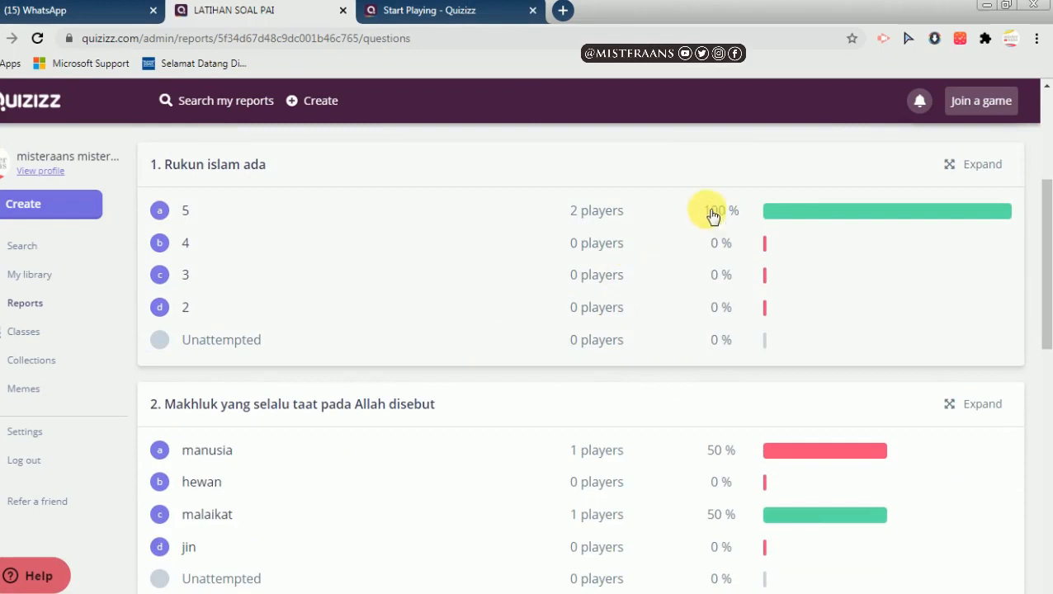
pyautogui.scroll(-1, 713, 216)
pyautogui.scroll(1, 713, 216)
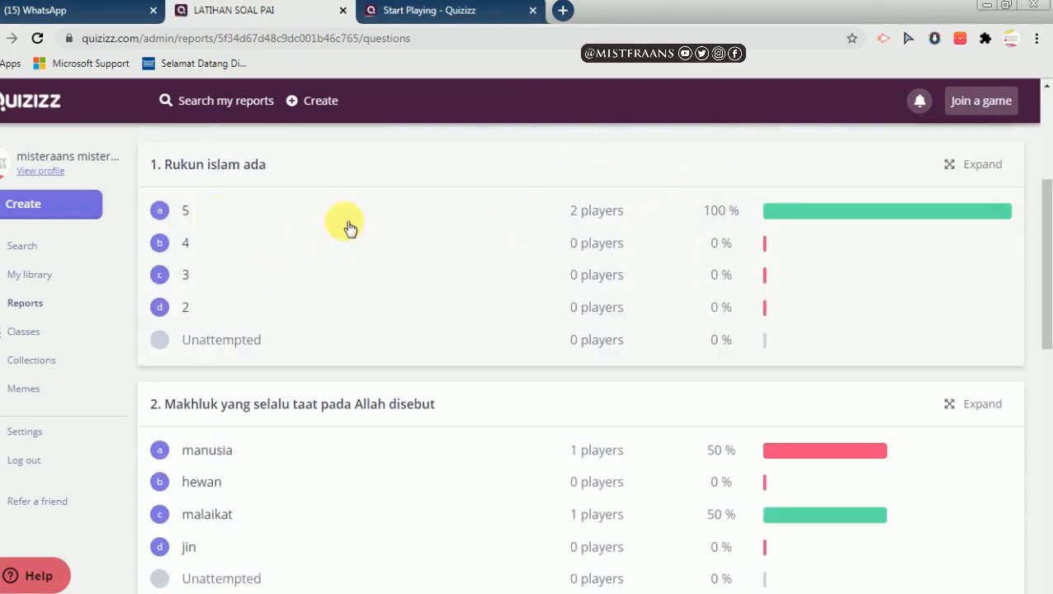
pyautogui.scroll(-6, 722, 224)
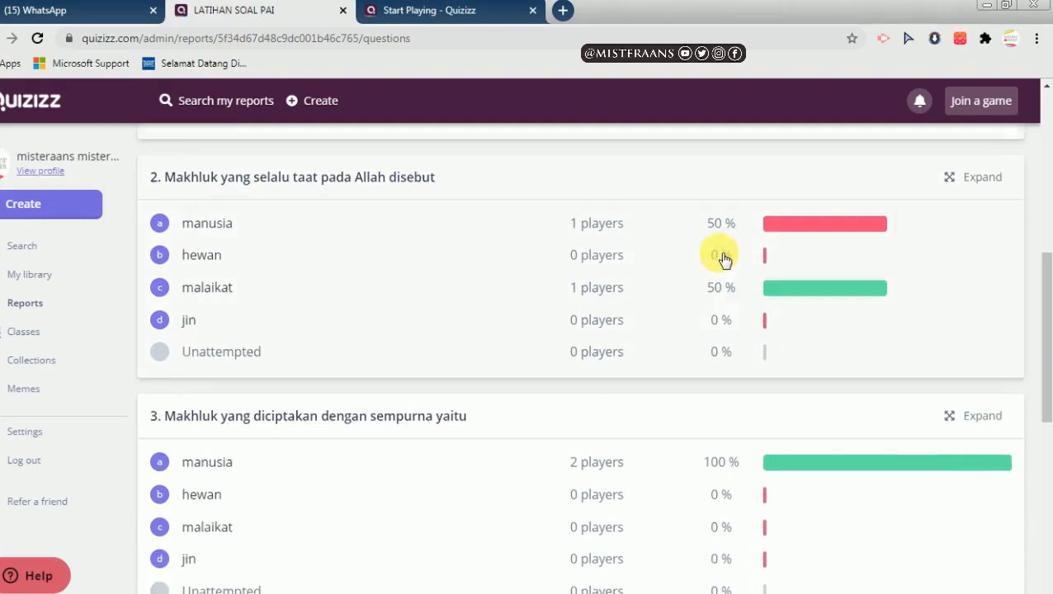
pyautogui.scroll(5, 735, 253)
pyautogui.scroll(5, 375, 239)
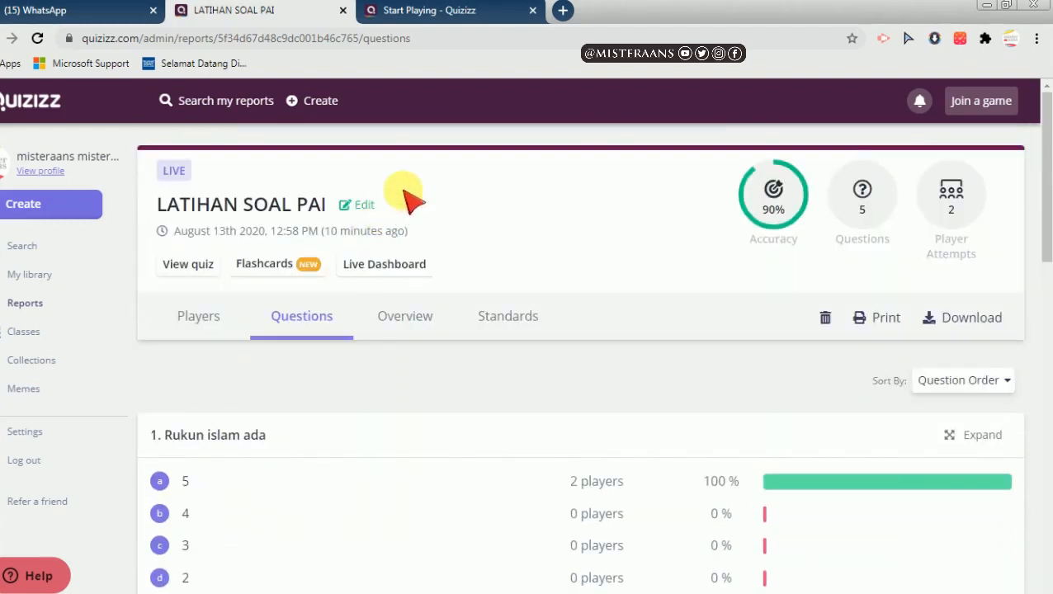
# Open the report's Overview and inspect the answer details of the second player for Q2
pyautogui.click(419, 321)
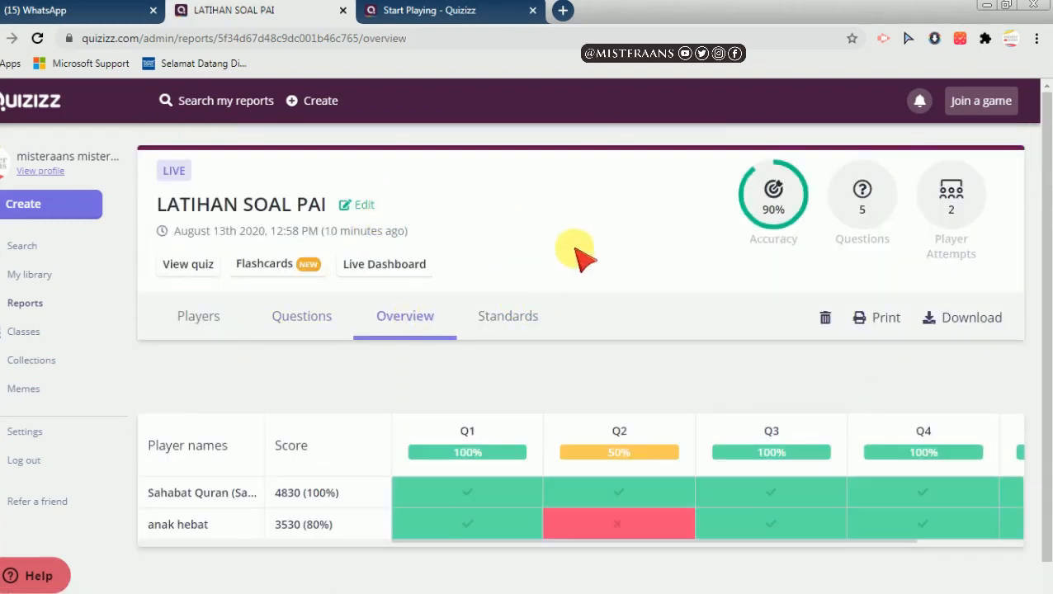
pyautogui.scroll(-1, 576, 254)
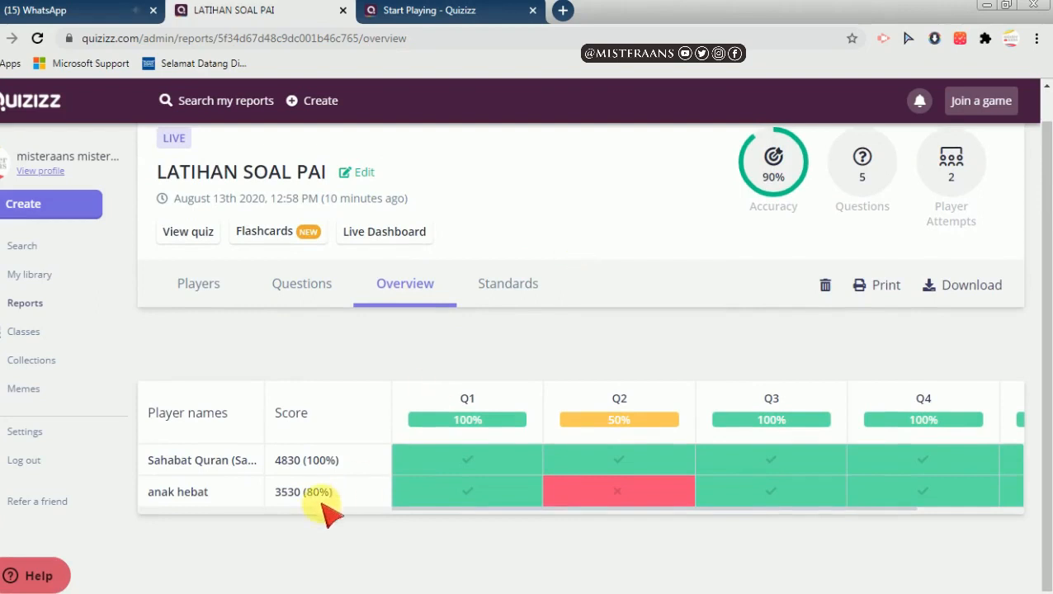
pyautogui.moveTo(757, 483)
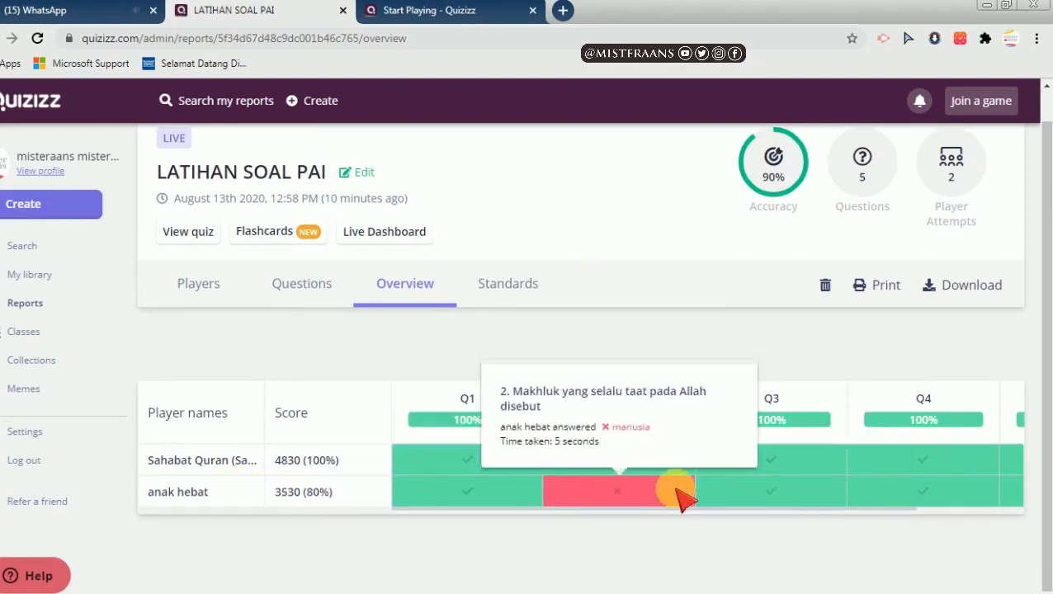
pyautogui.moveTo(670, 498)
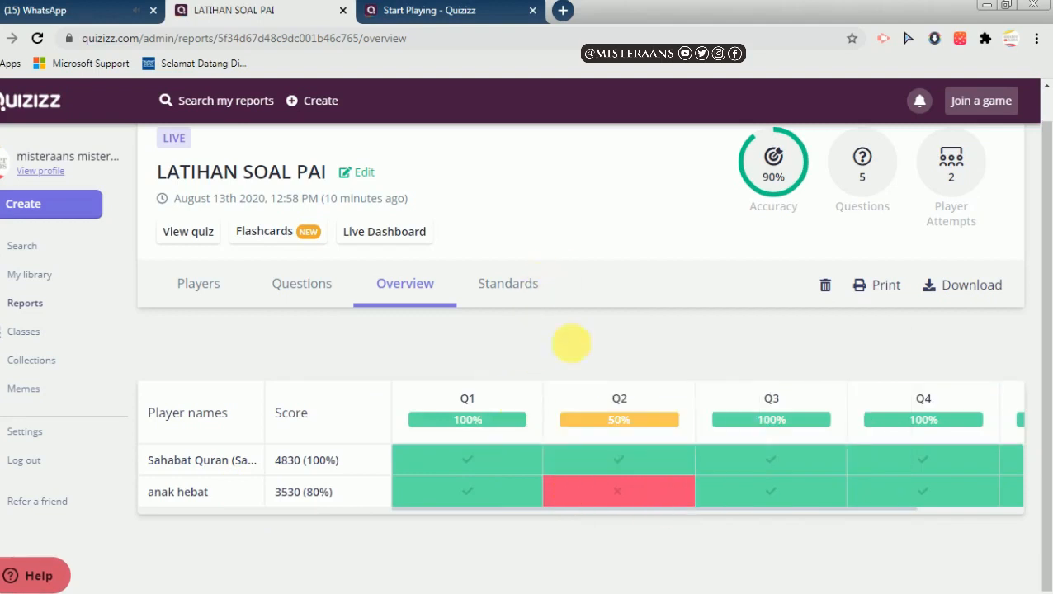
# View the My Classes and Collections pages, checking the options for creating a new collection without making one
pyautogui.moveTo(520, 499)
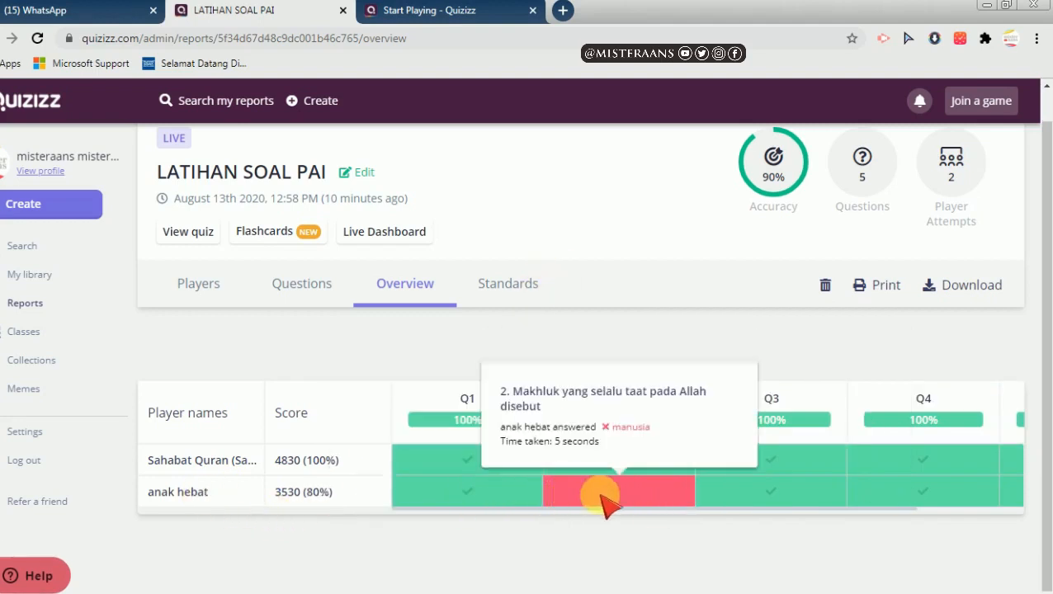
pyautogui.click(18, 332)
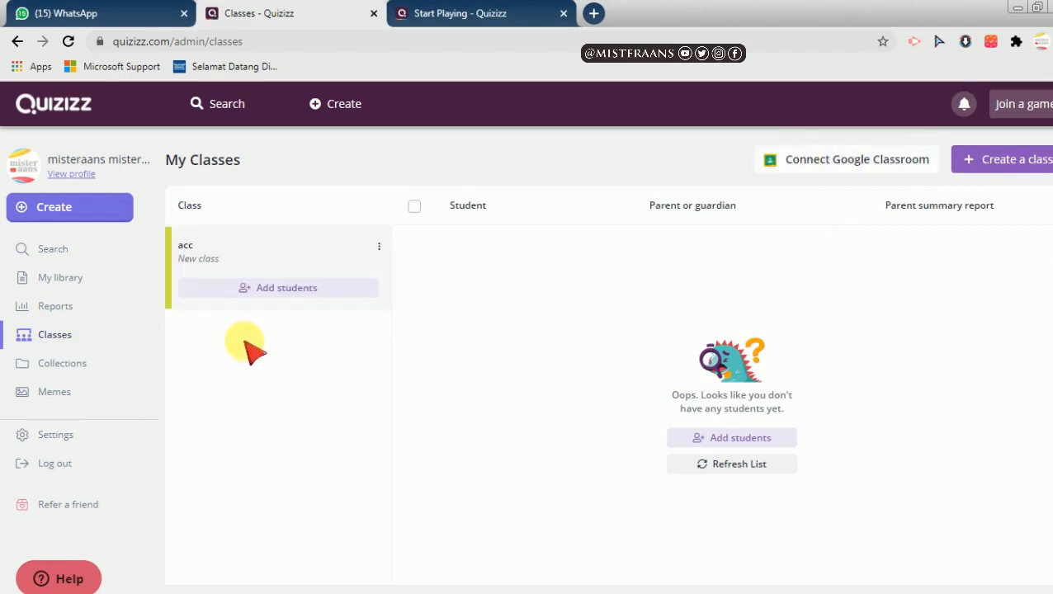
pyautogui.click(71, 372)
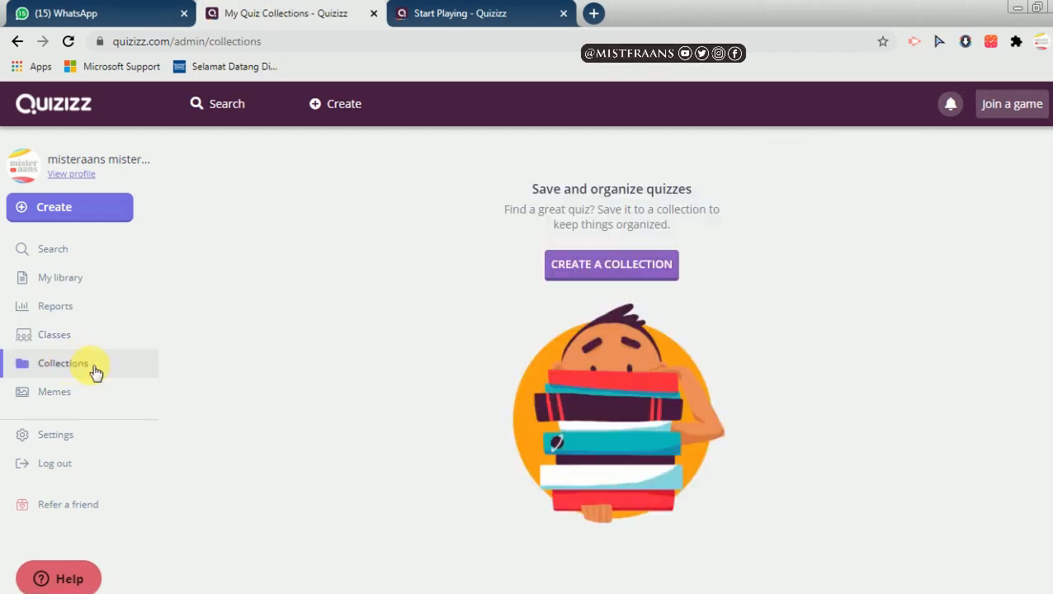
pyautogui.click(578, 275)
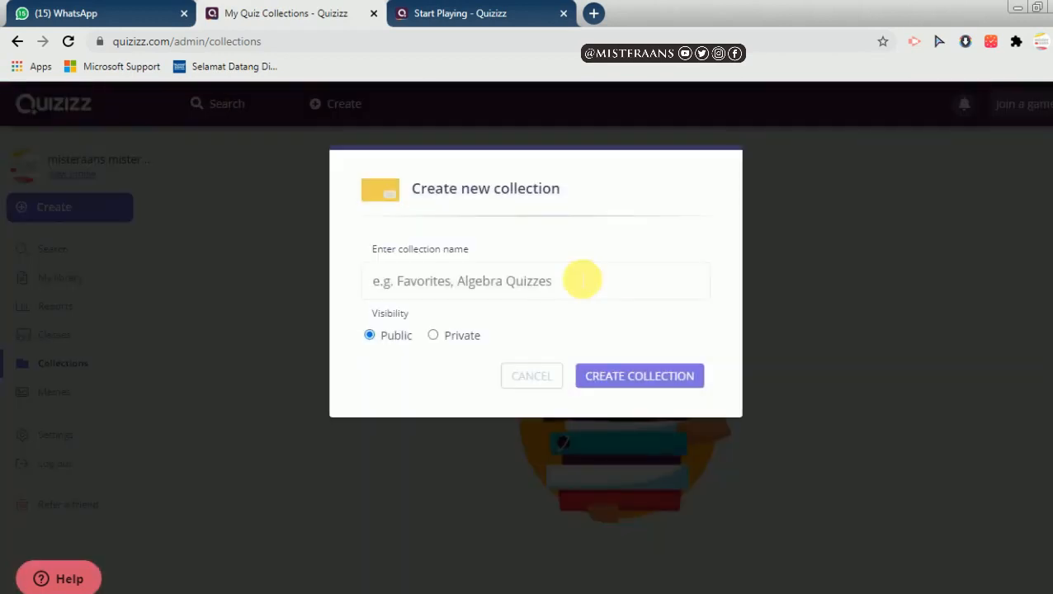
pyautogui.click(511, 380)
# Look over the existing meme sets and examine the account, language and password sections of the Settings page
pyautogui.click(49, 393)
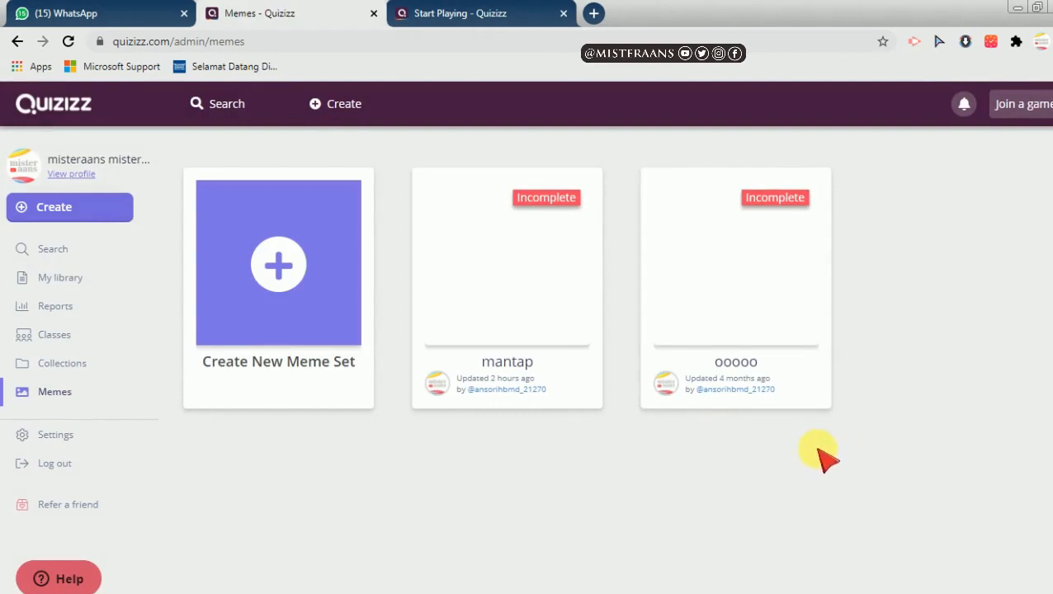
pyautogui.moveTo(513, 300)
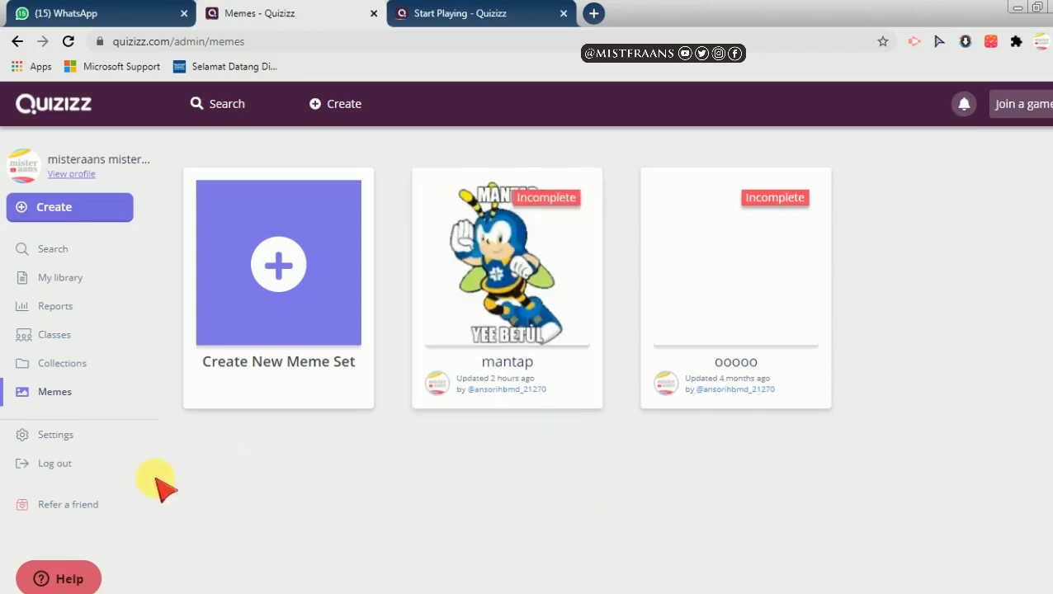
pyautogui.click(25, 434)
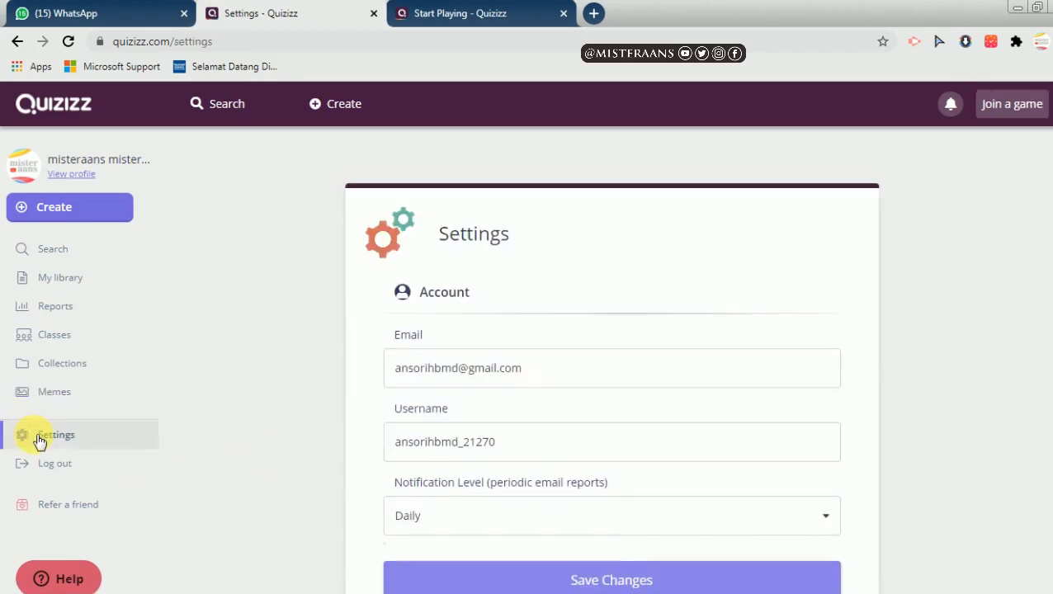
pyautogui.scroll(-5, 982, 406)
pyautogui.scroll(-5, 64, 451)
pyautogui.scroll(10, 129, 510)
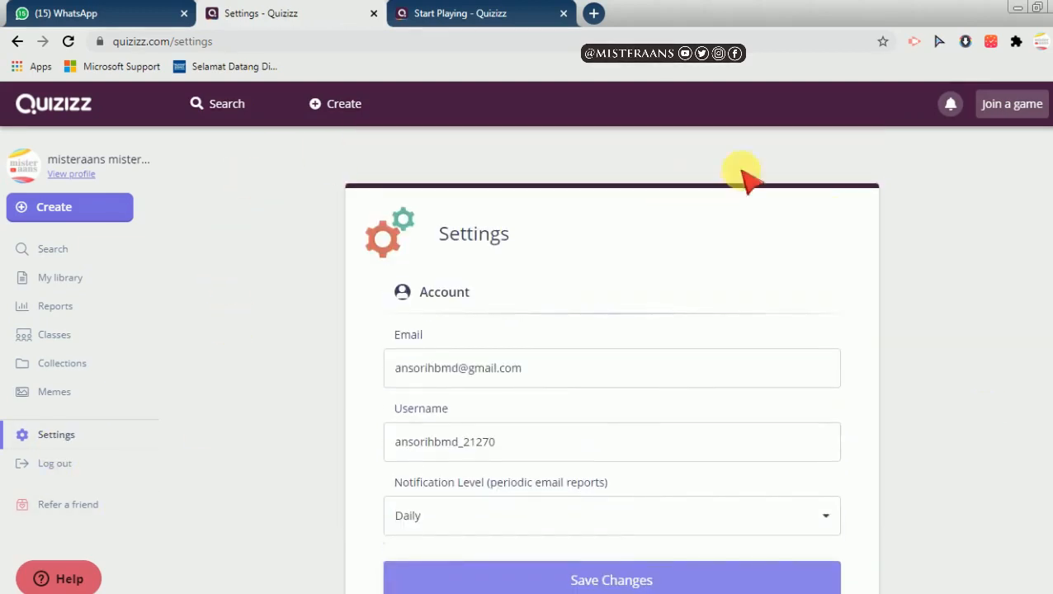
pyautogui.scroll(-10, 1046, 216)
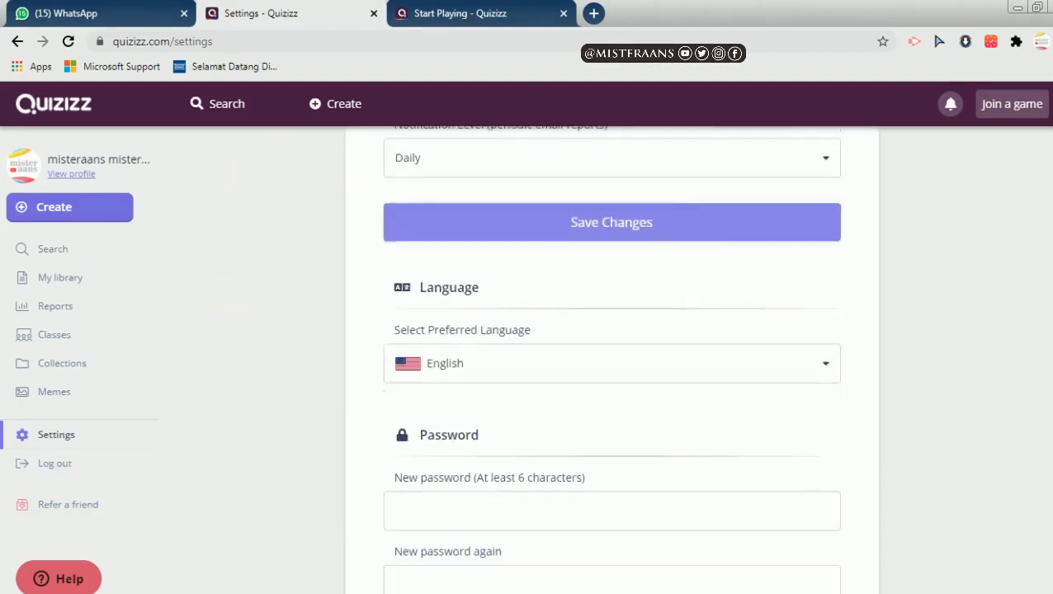
pyautogui.scroll(10, 1041, 113)
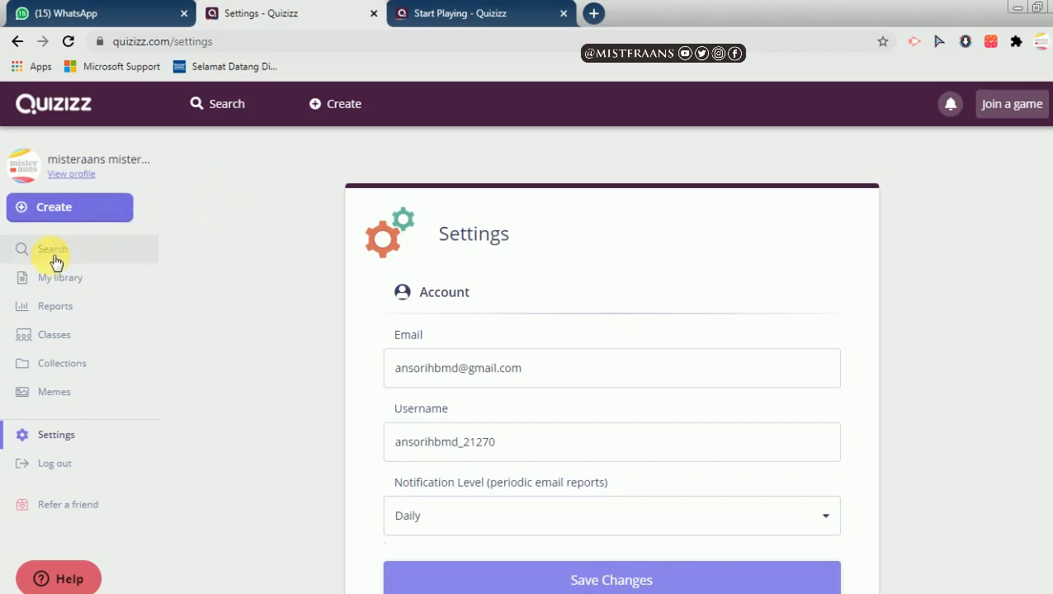
# Close the Start Playing browser tab and view the language and password settings
pyautogui.click(562, 14)
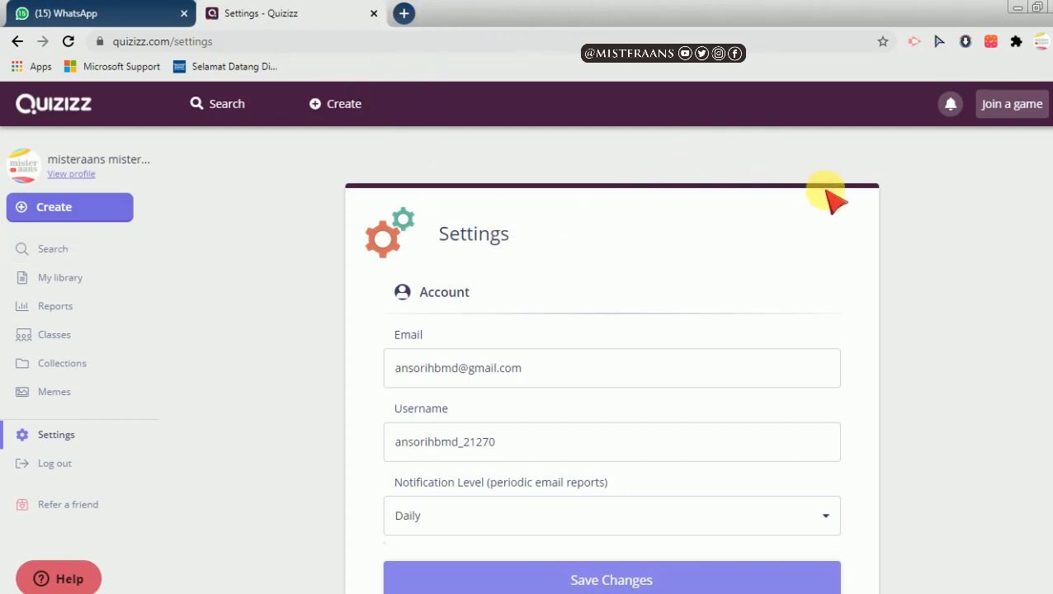
pyautogui.scroll(-5, 1046, 348)
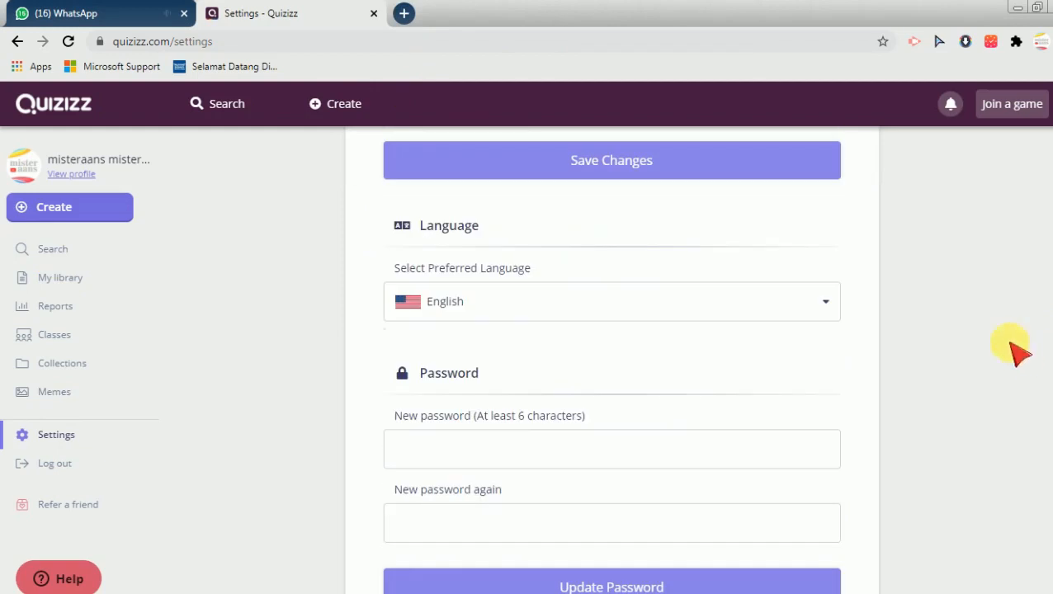